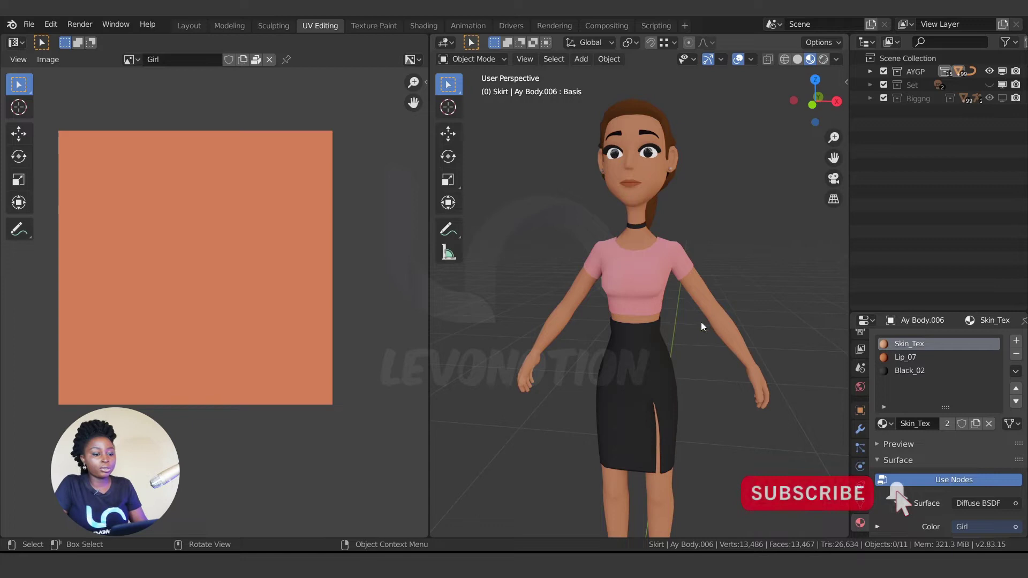
Select the body, enter Edit Mode and select the linked head island from a cheek face.
left_click(585, 266)
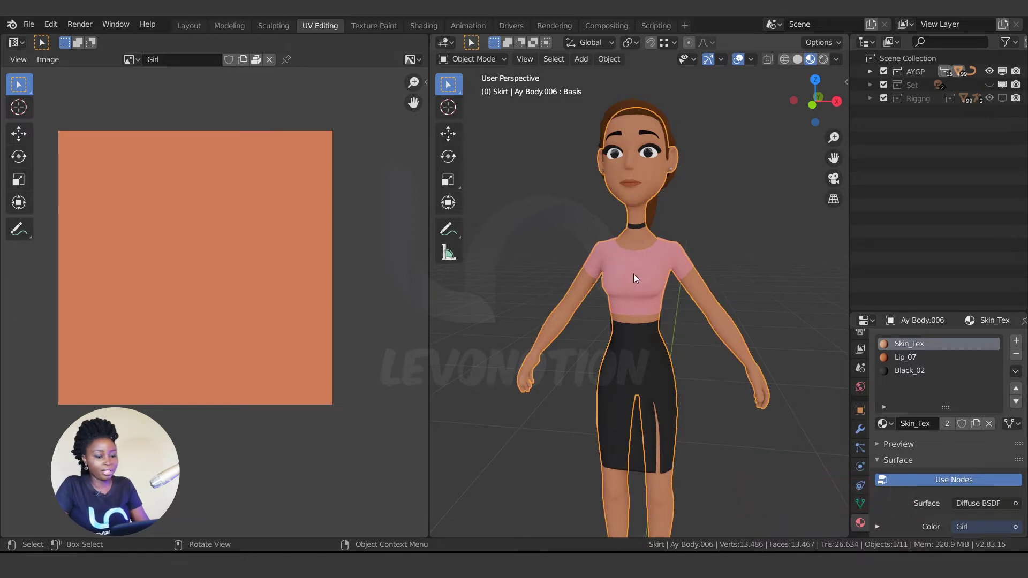
key("Tab")
left_click(329, 246)
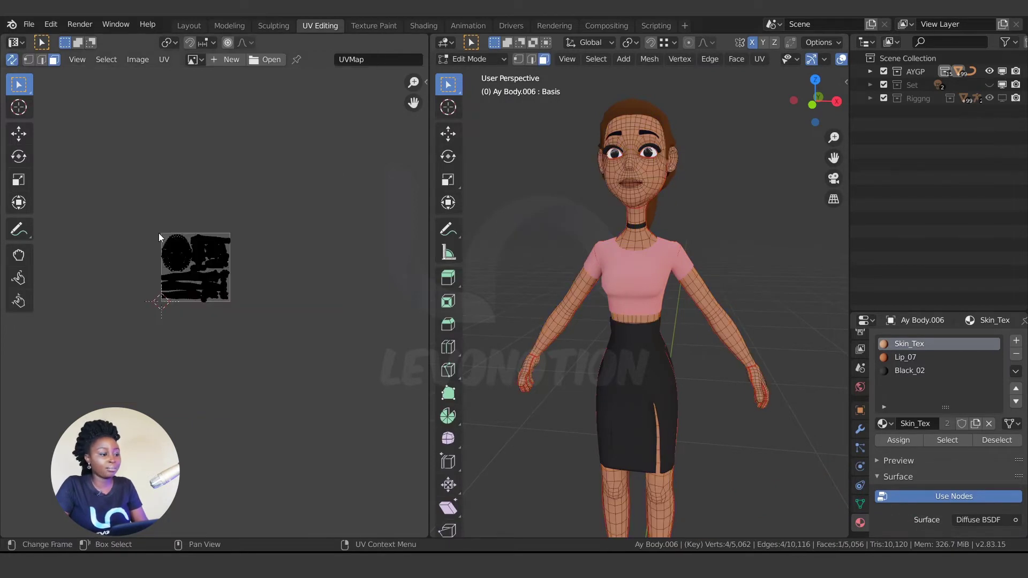
scroll(194, 270, "up", 5)
scroll(185, 250, "up", 4)
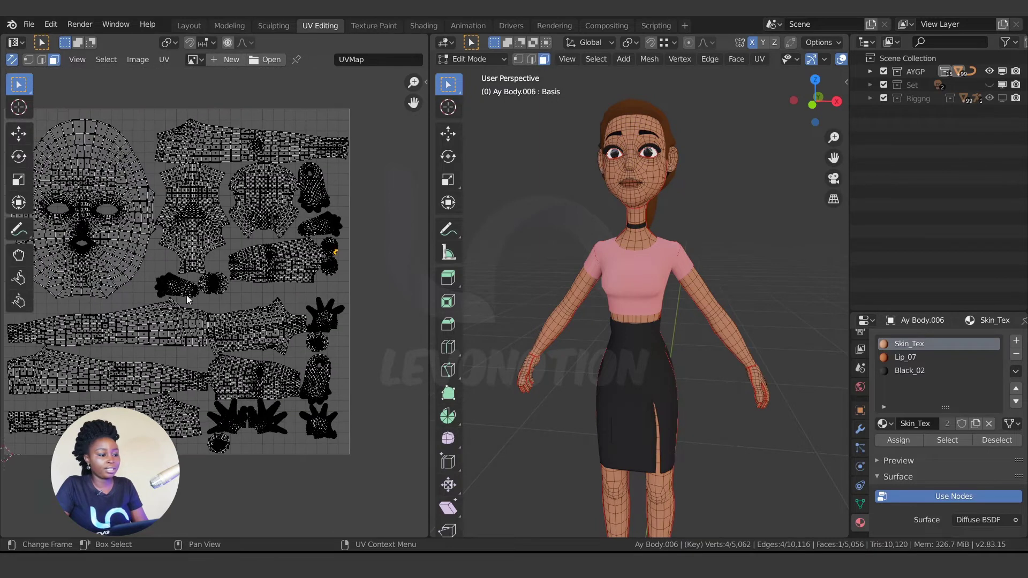
scroll(281, 399, "down", 5)
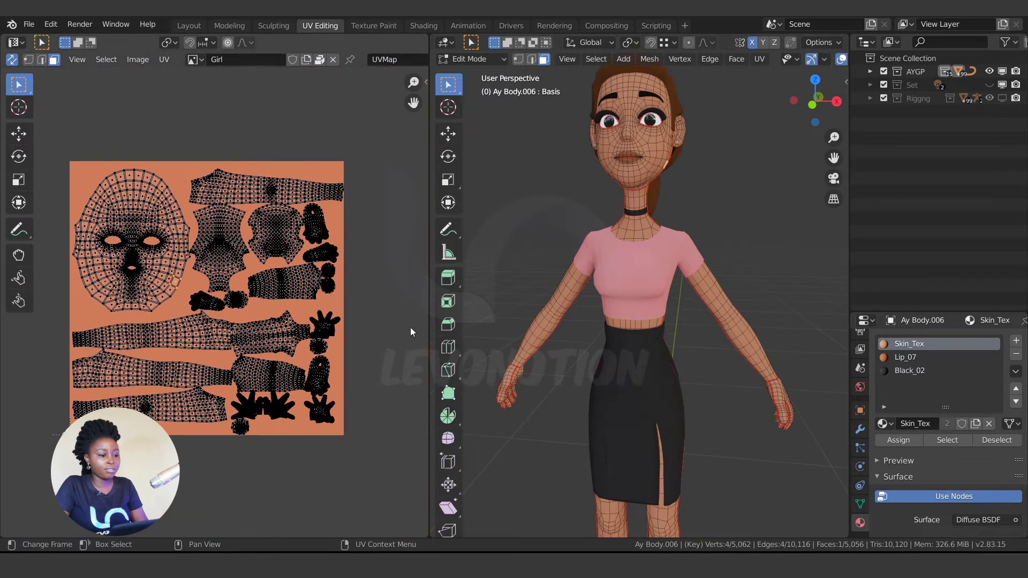
middle_click_drag(536, 295, 647, 317)
scroll(621, 351, "up", 4)
left_click(649, 321)
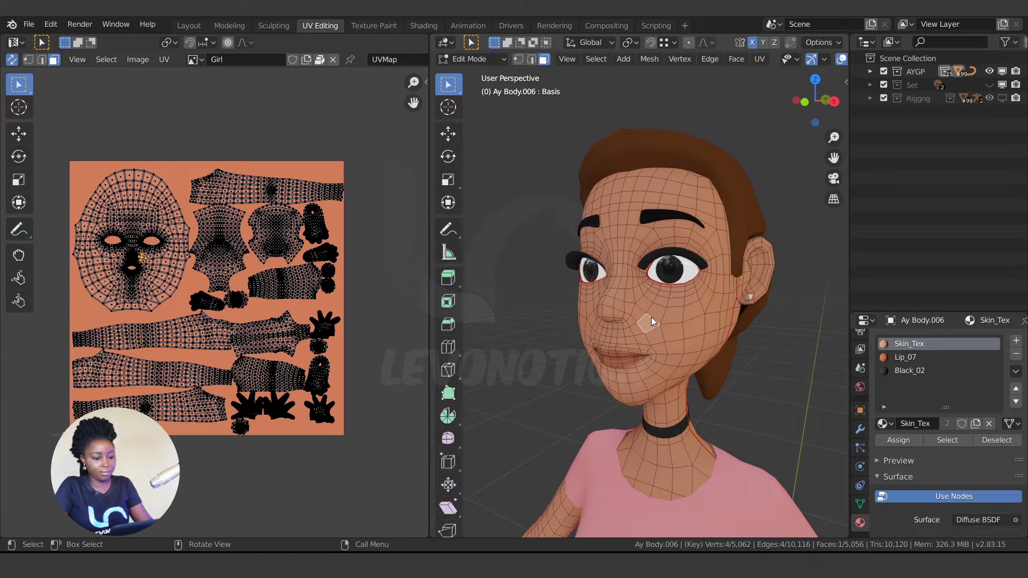
key("ctrl+l")
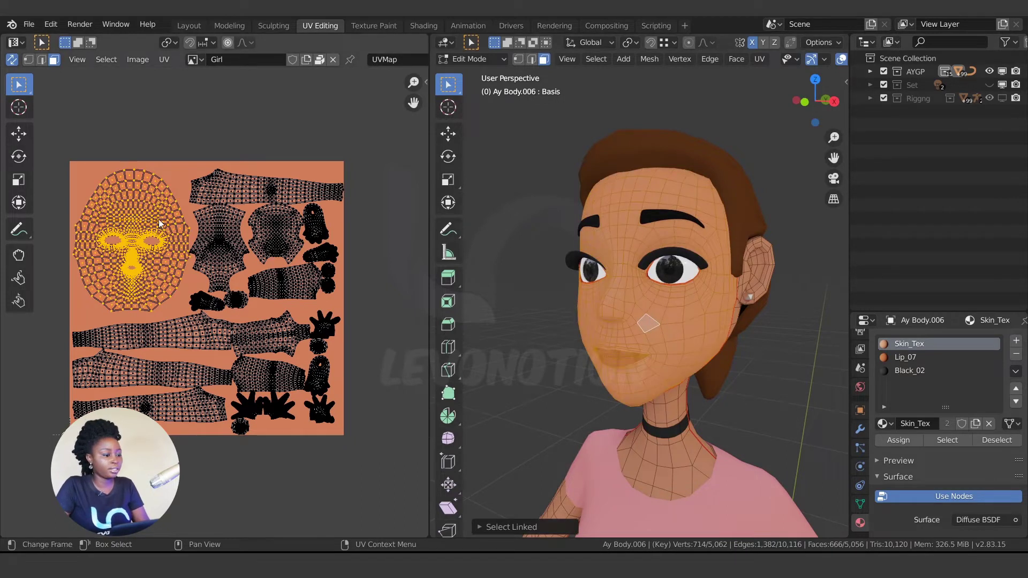
Look over the character from several angles, then select the entire body mesh.
middle_click_drag(673, 302, 612, 292)
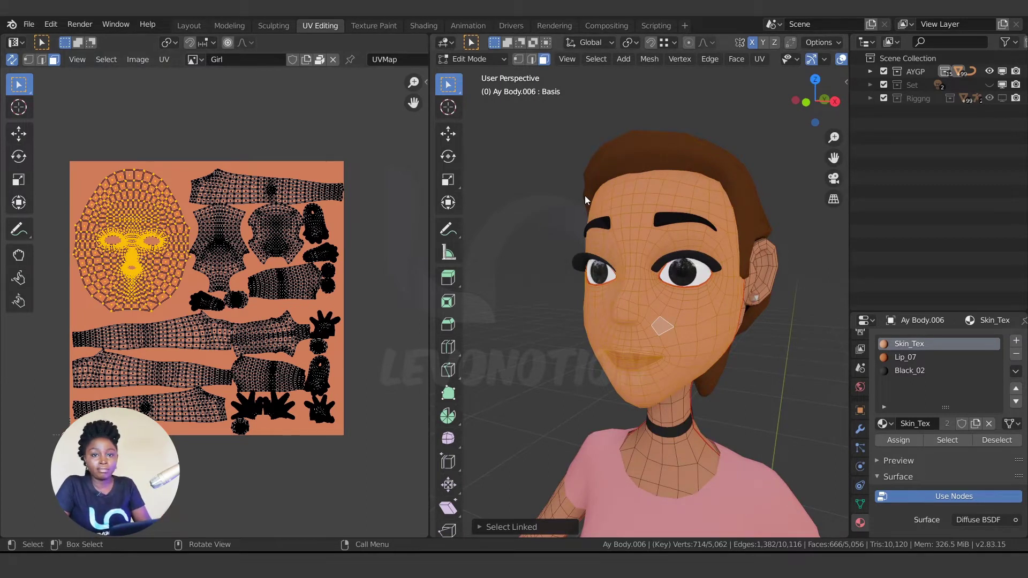
key("Home")
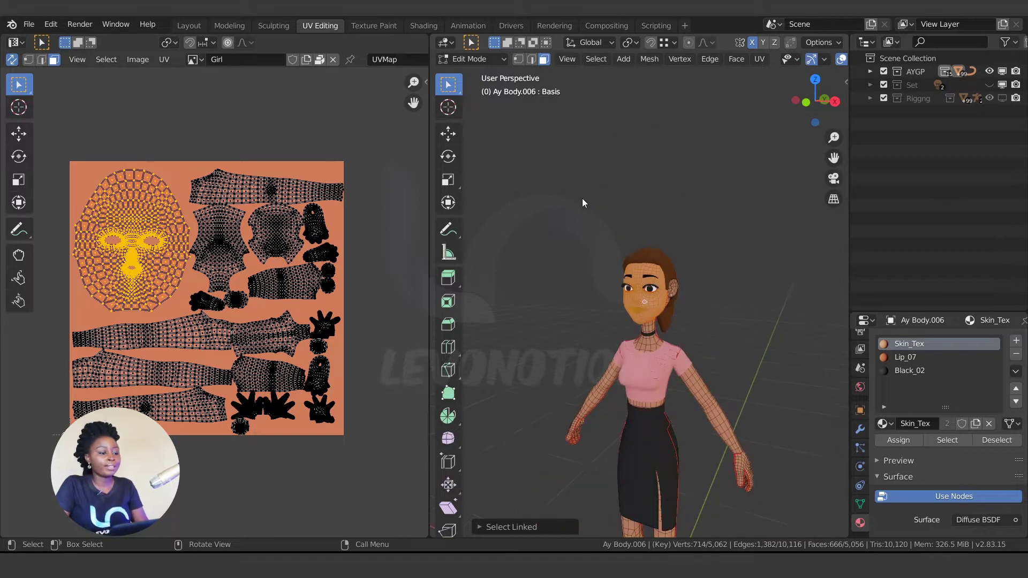
middle_click_drag(650, 241, 647, 277)
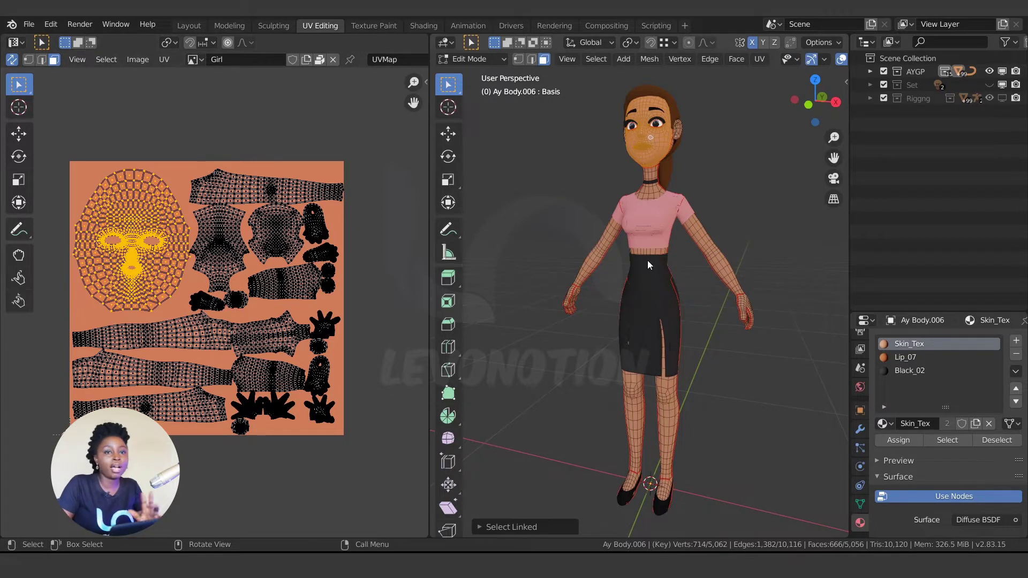
middle_click_drag(647, 260, 669, 300)
scroll(691, 340, "up", 4)
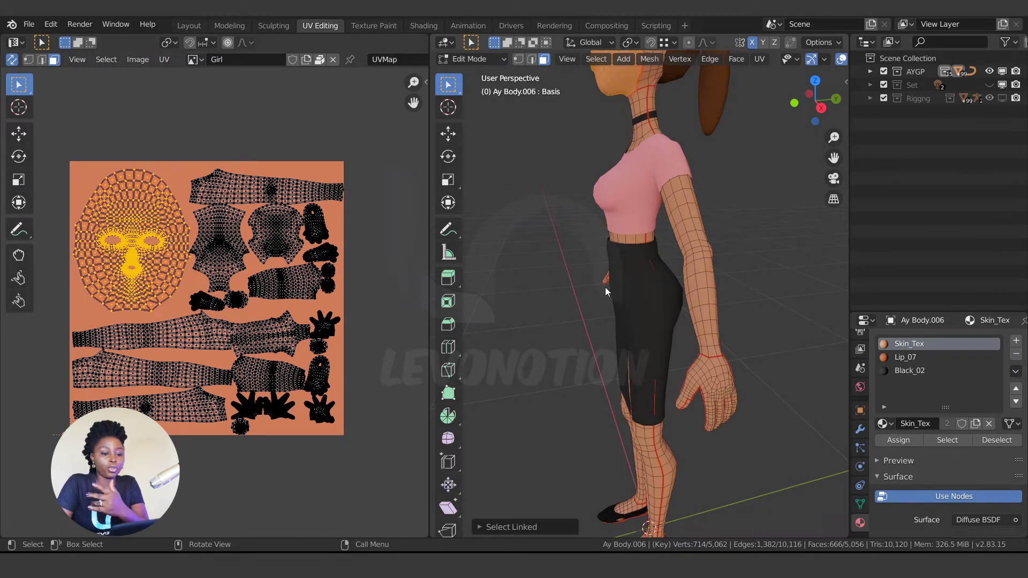
middle_click_drag(646, 301, 704, 296)
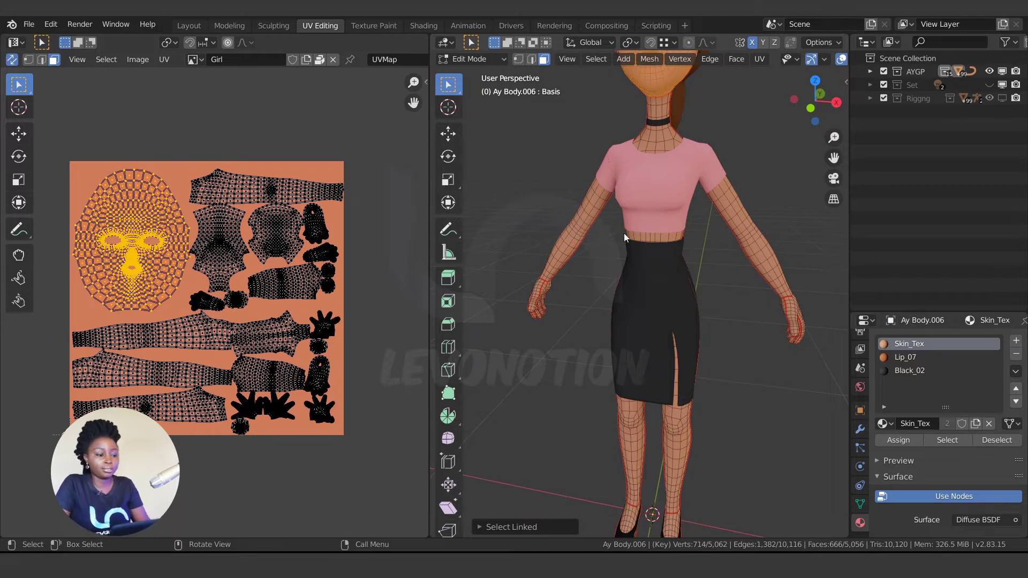
scroll(644, 242, "down", 3)
scroll(651, 239, "up", 1)
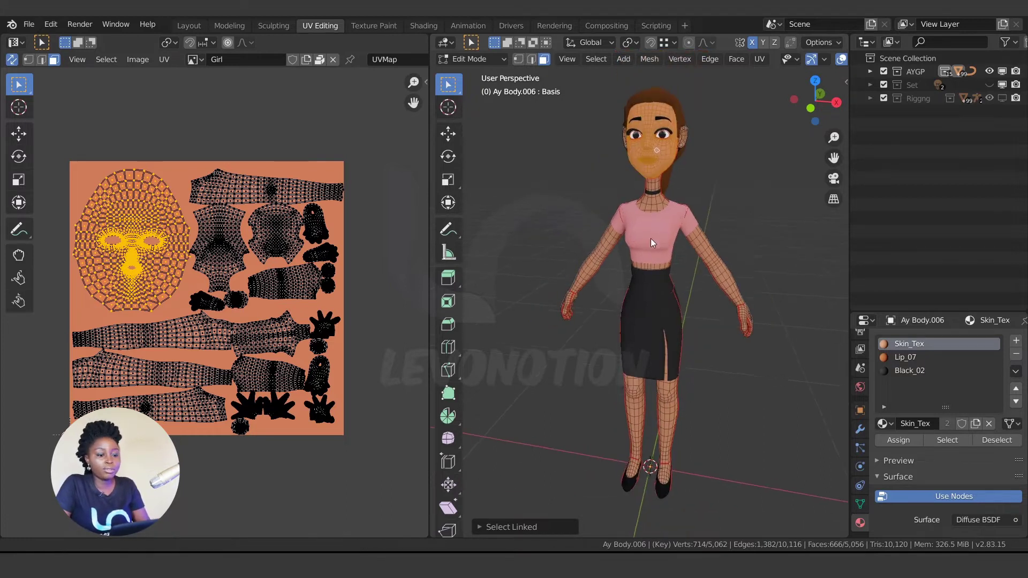
key("a")
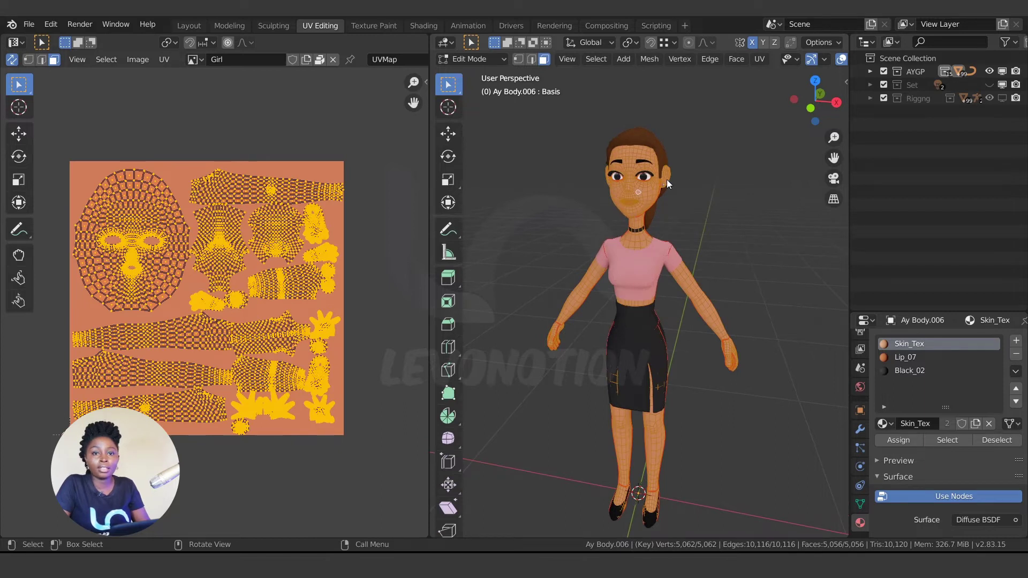
Select all and re-unwrap the body with Smart UV Project at Angle Limit 66.
key("a")
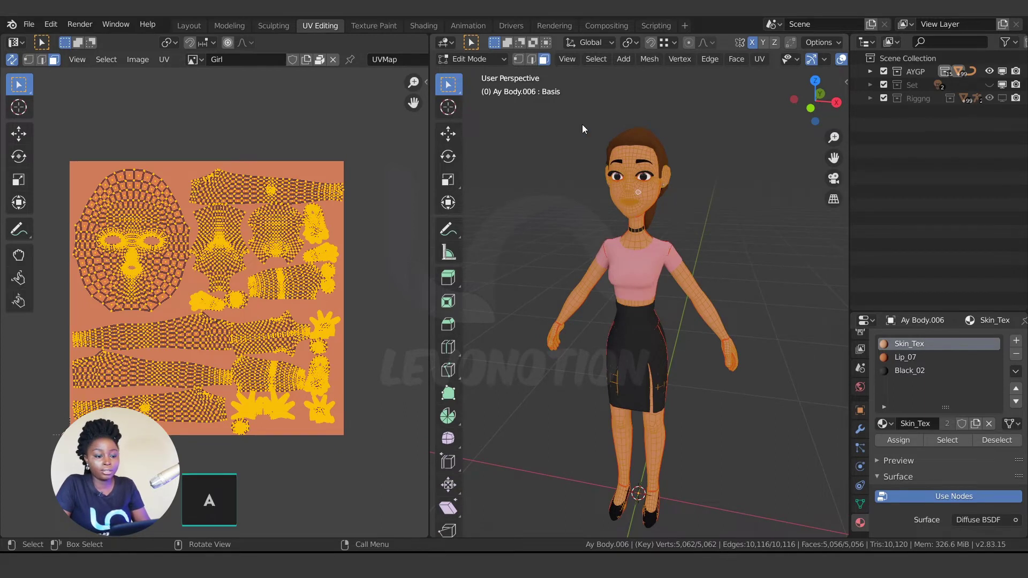
middle_click_drag(671, 216, 681, 246)
key("u")
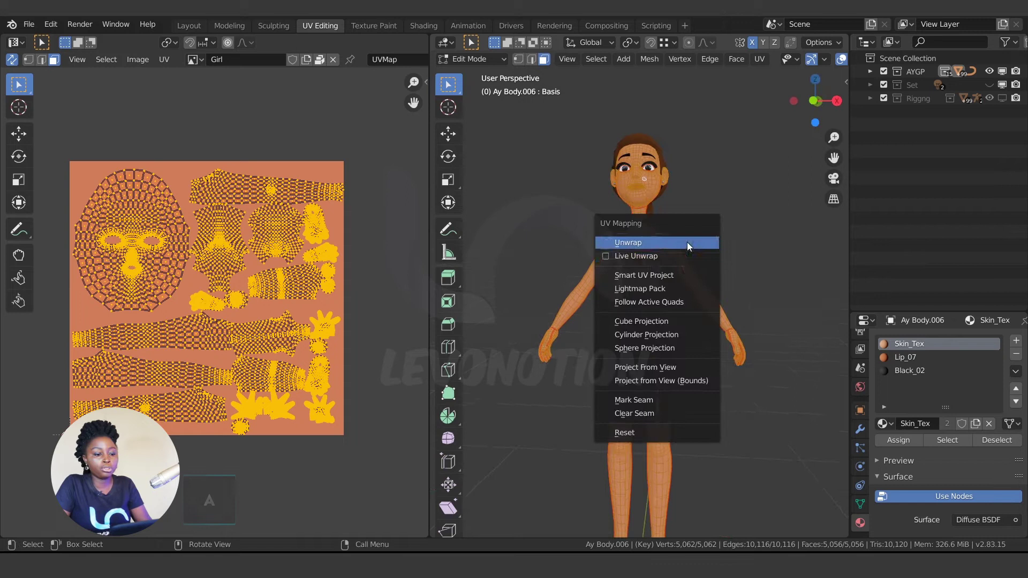
left_click(646, 276)
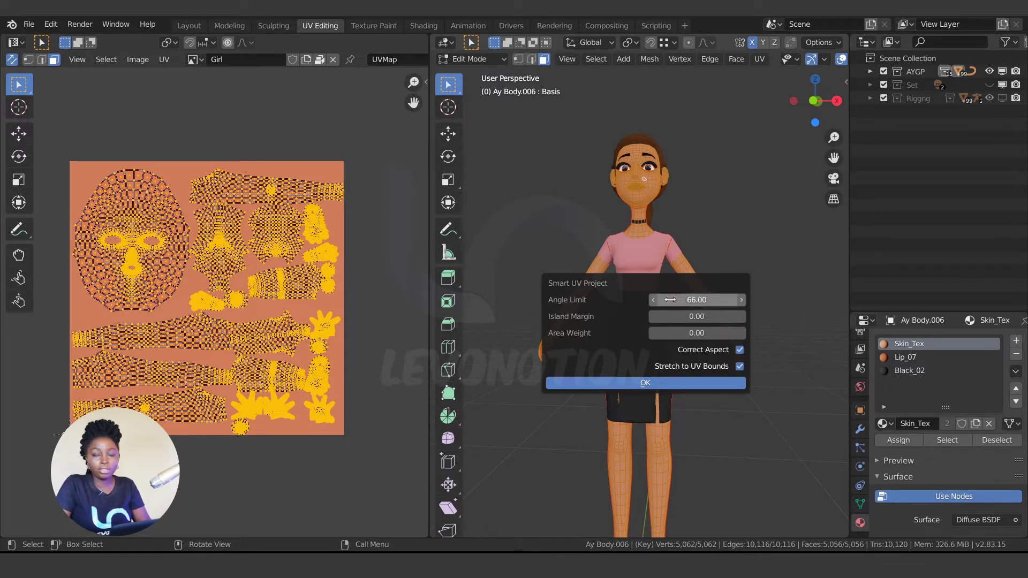
left_click(660, 383)
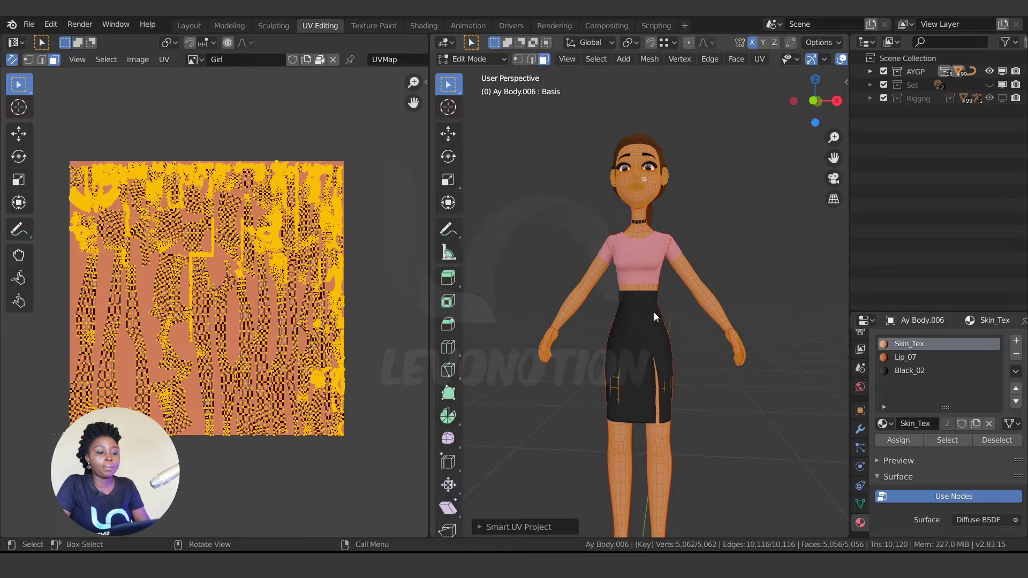
scroll(186, 216, "up", 3)
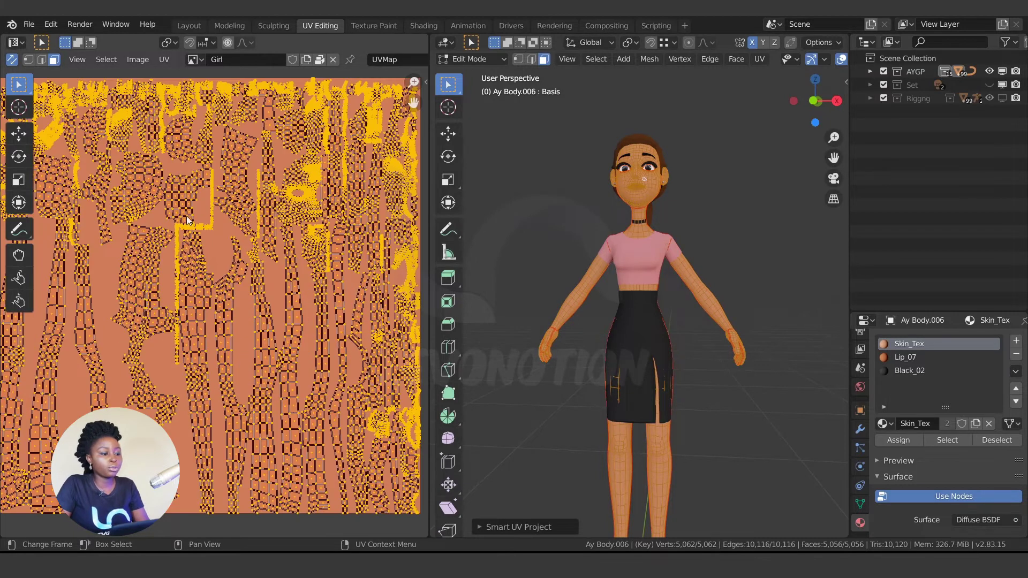
scroll(245, 285, "down", 3)
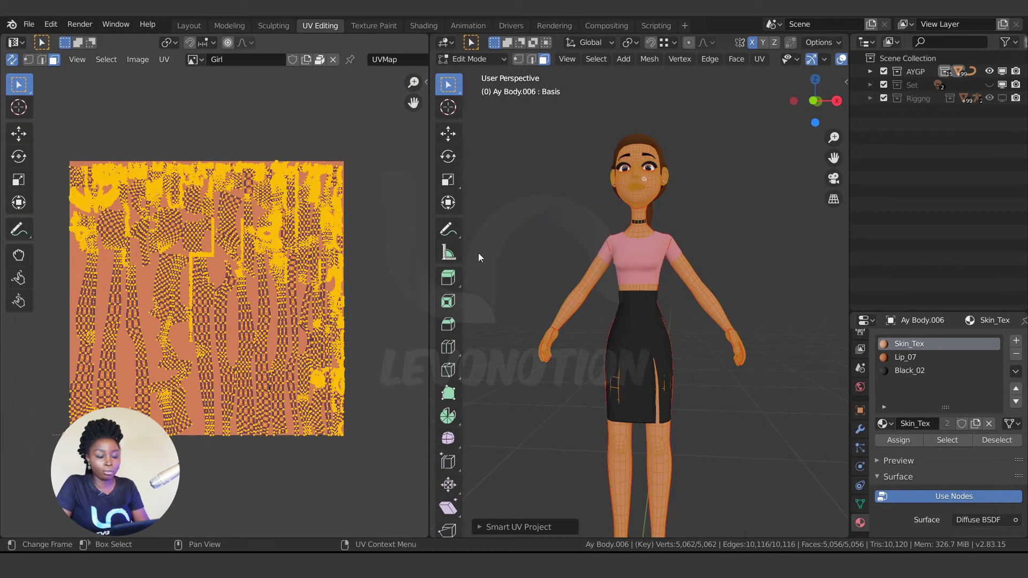
scroll(700, 174, "up", 1)
scroll(669, 179, "up", 4)
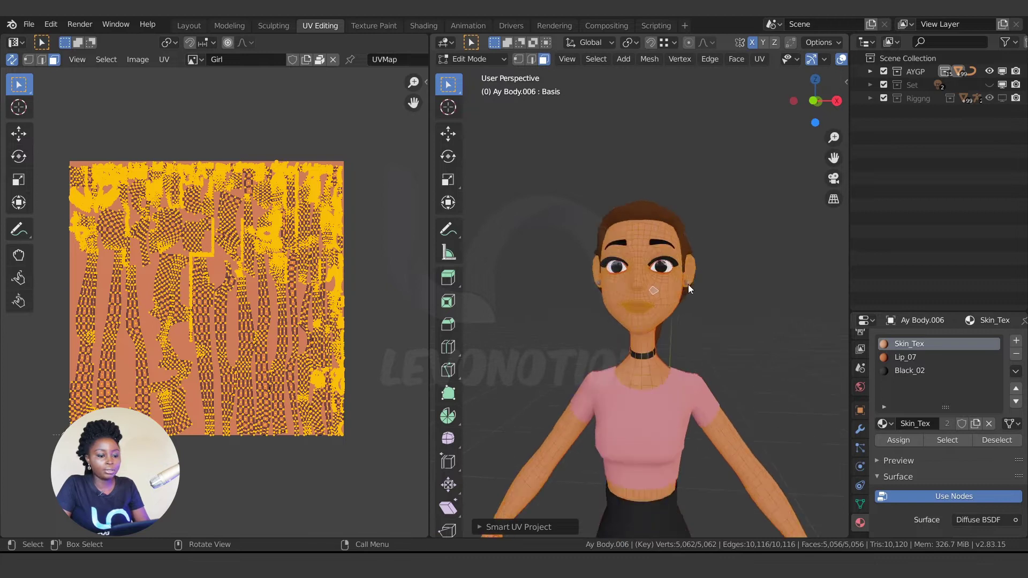
Switch the character into Texture Paint mode after a brief detour through Weight Paint.
key("ctrl+Tab")
left_click(611, 228)
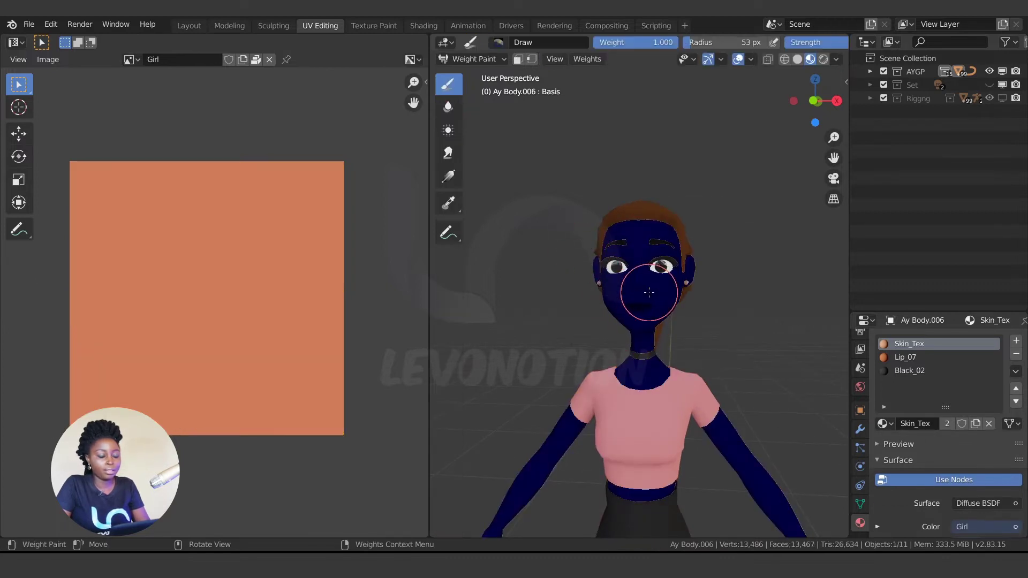
key("ctrl+Tab")
left_click(691, 271)
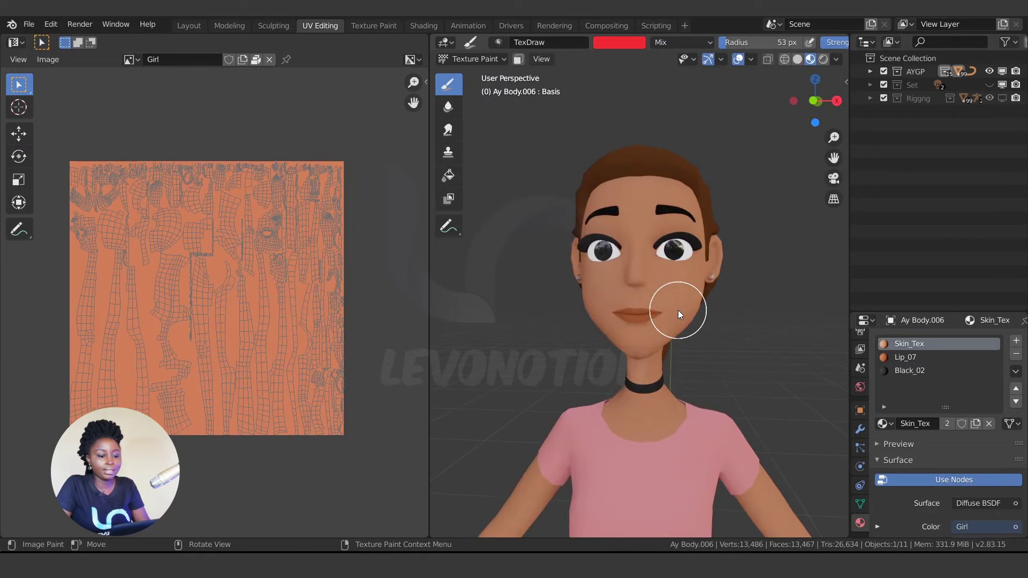
Paint red blush over both cheeks with the TexDraw brush.
left_click_drag(678, 310, 686, 292)
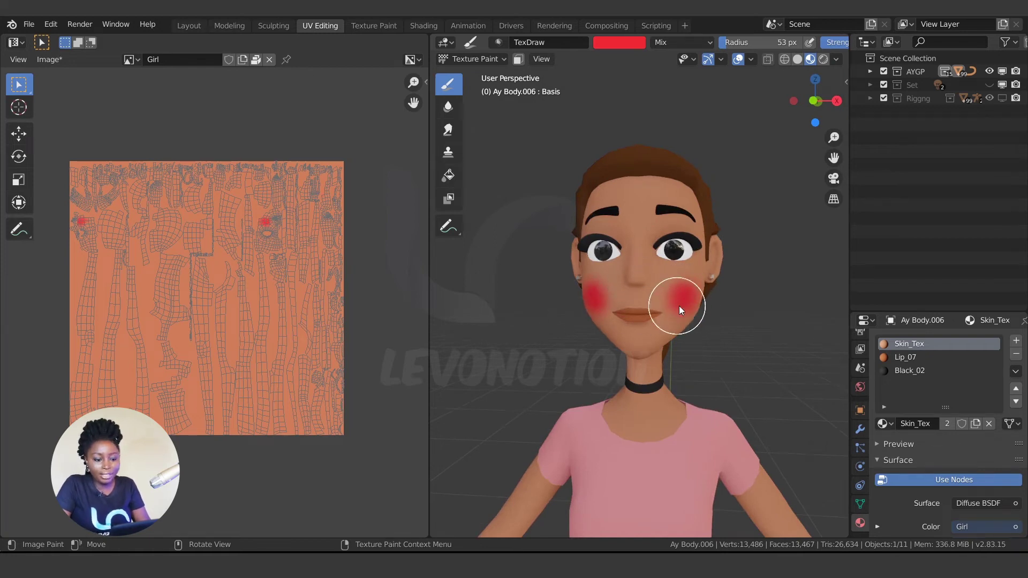
scroll(282, 220, "up", 5)
scroll(227, 276, "down", 4)
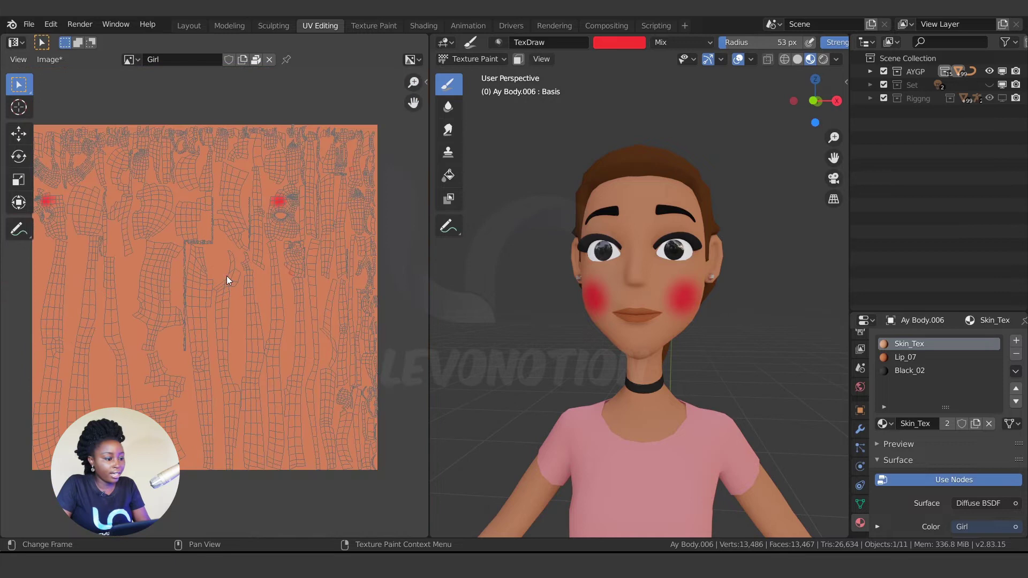
scroll(330, 290, "up", 3)
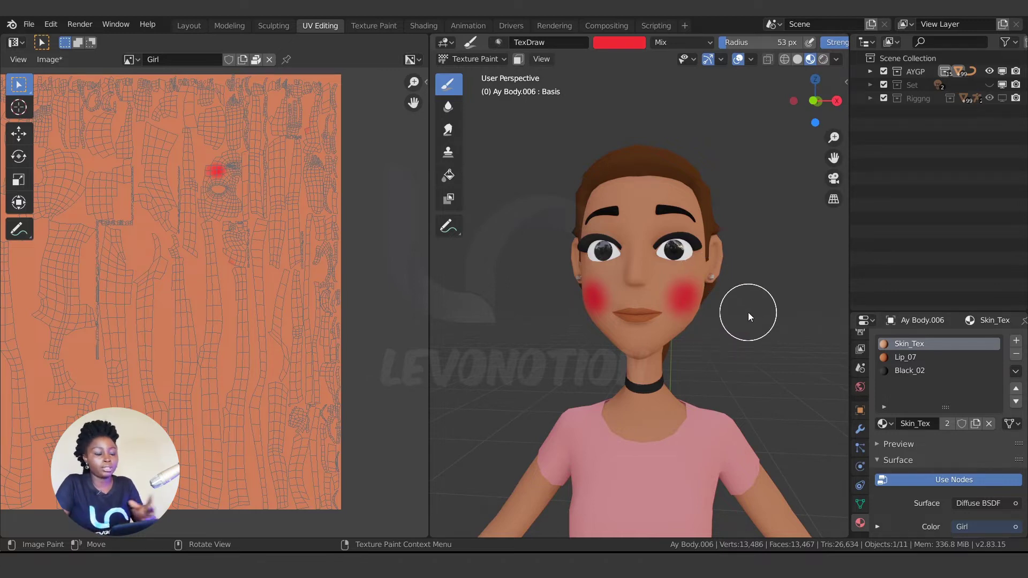
Undo the blush painting and the UV select-all, returning to the original face UVs.
key("ctrl+z")
key("ctrl+z")
key("ctrl+z")
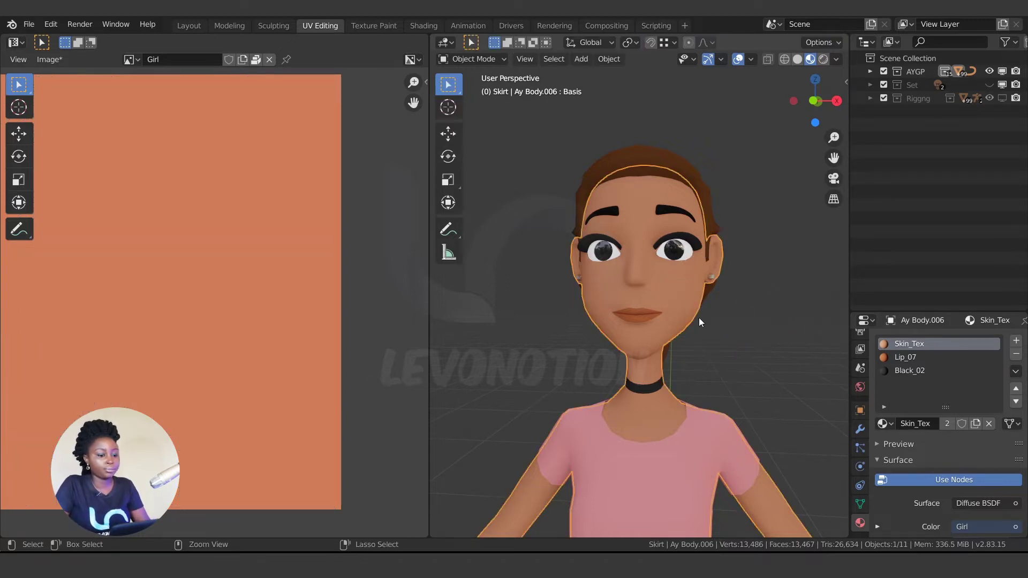
key("ctrl+z")
key("ctrl+z")
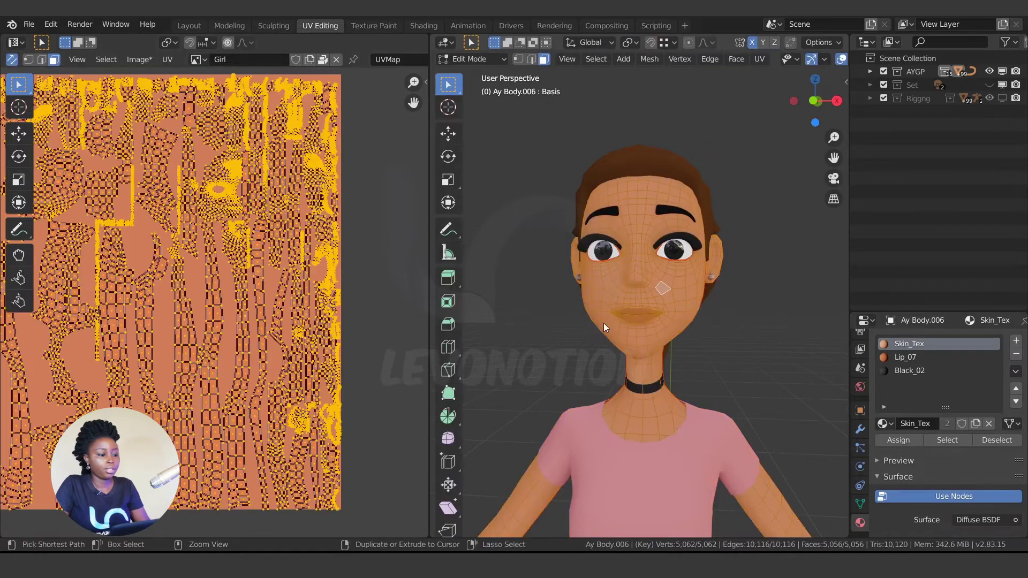
key("ctrl+z")
scroll(285, 259, "down", 3)
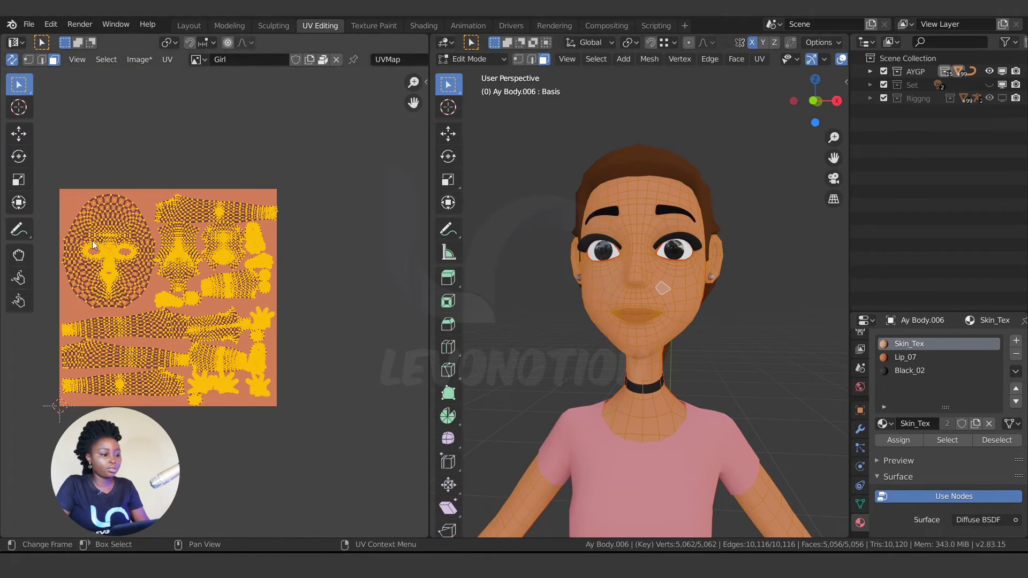
scroll(144, 195, "up", 3)
middle_click_drag(171, 219, 285, 229)
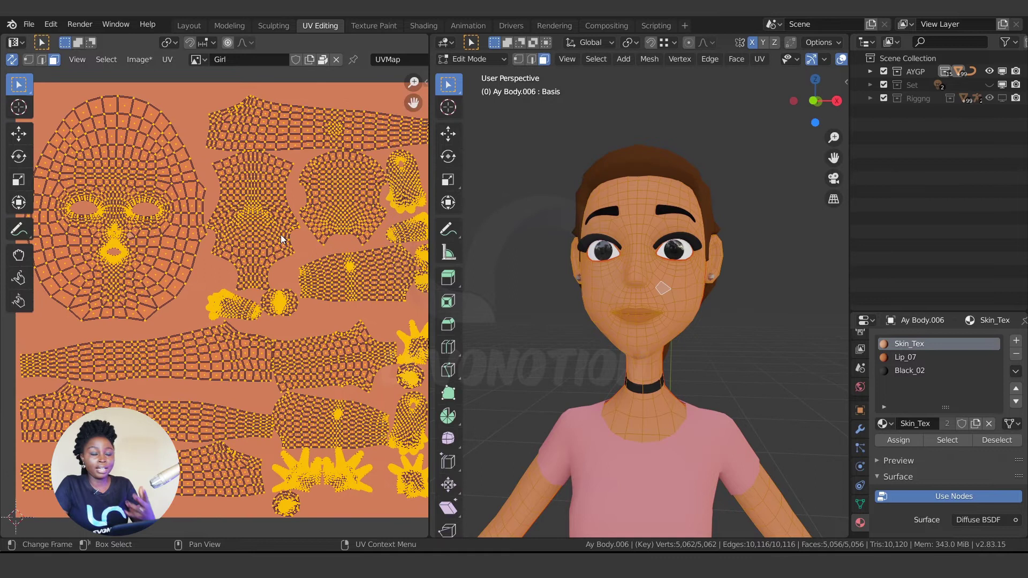
scroll(282, 237, "down", 3)
key("ctrl+z")
Orbit the character through a three-quarter view and back toward the front.
scroll(160, 262, "up", 3)
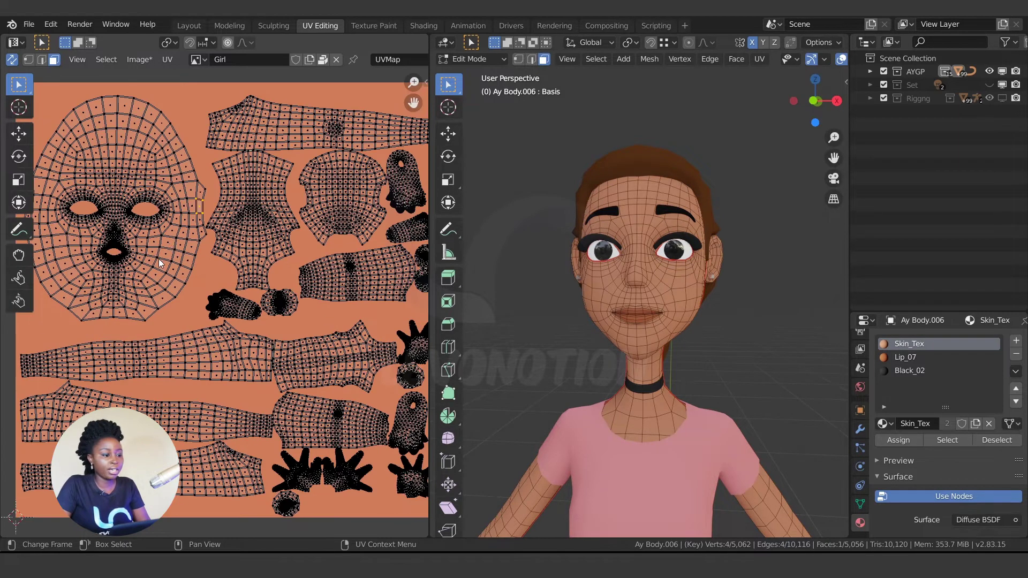
scroll(156, 263, "up", 4)
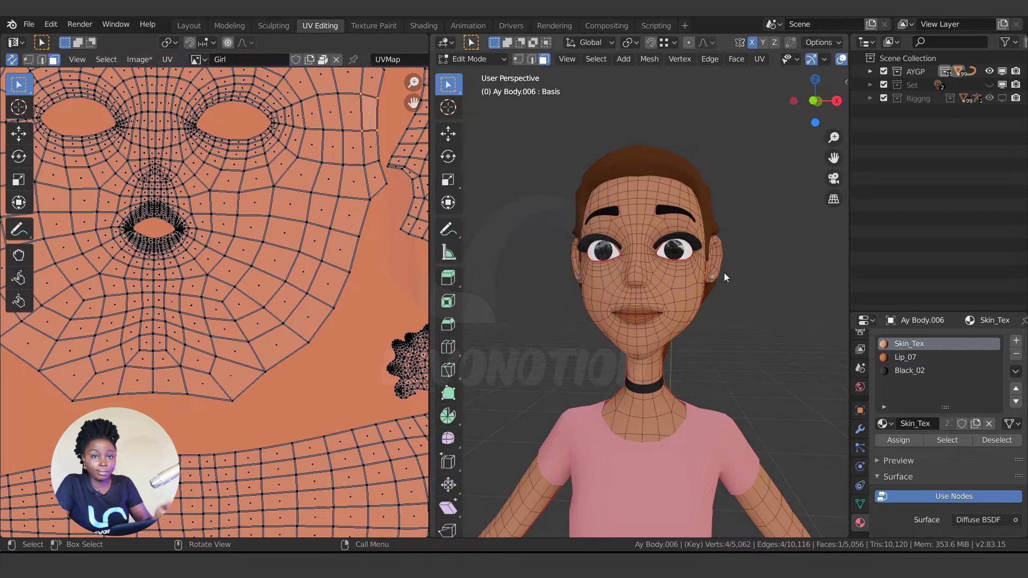
scroll(717, 275, "down", 1)
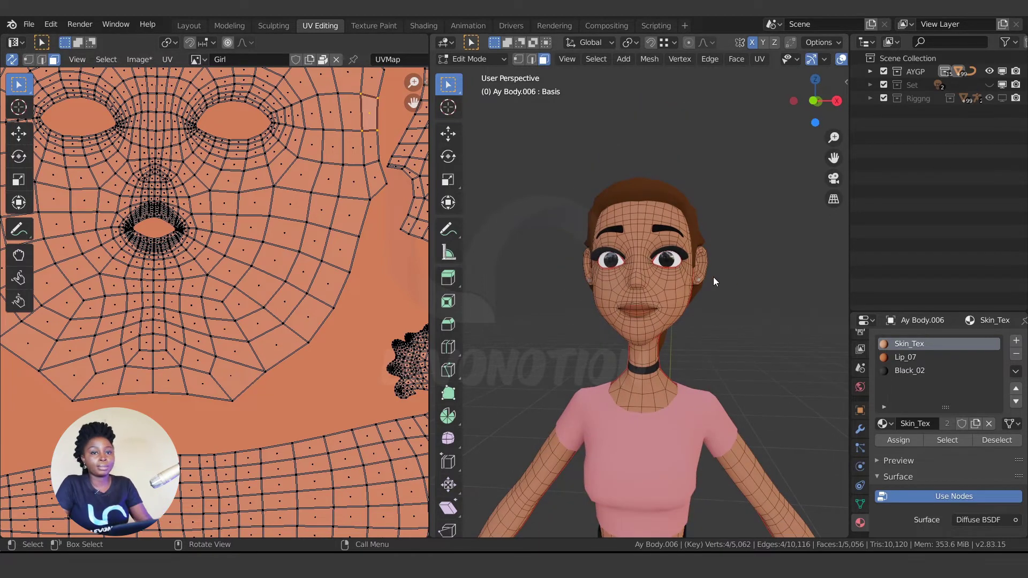
middle_click_drag(720, 364, 671, 318)
scroll(636, 292, "down", 2)
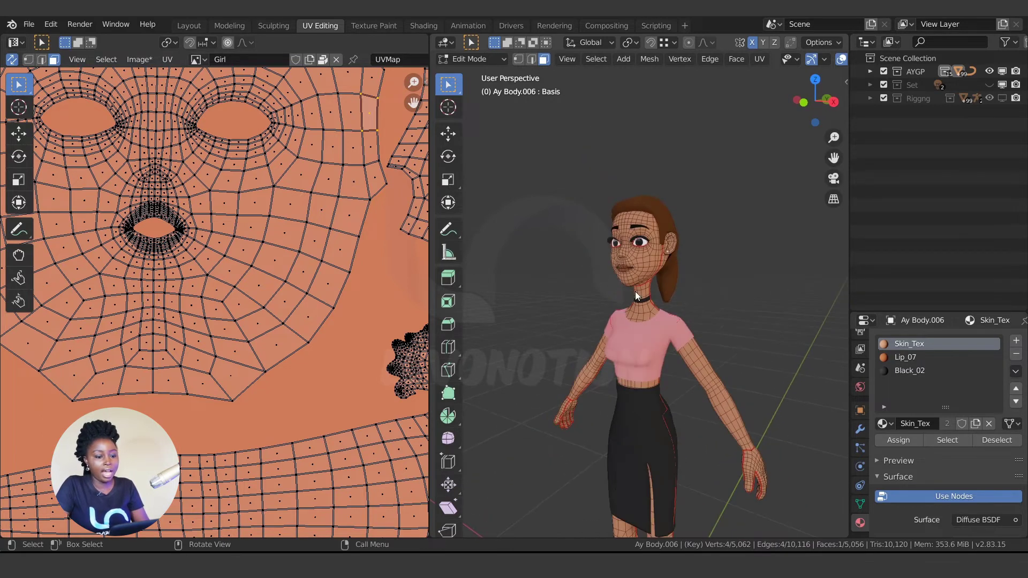
scroll(622, 347, "up", 2)
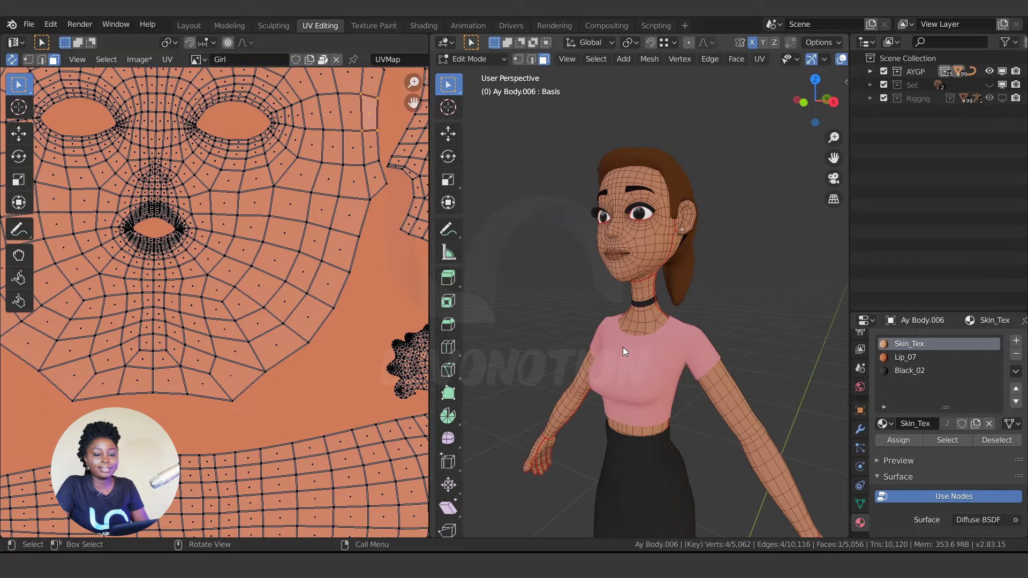
middle_click_drag(623, 347, 693, 342)
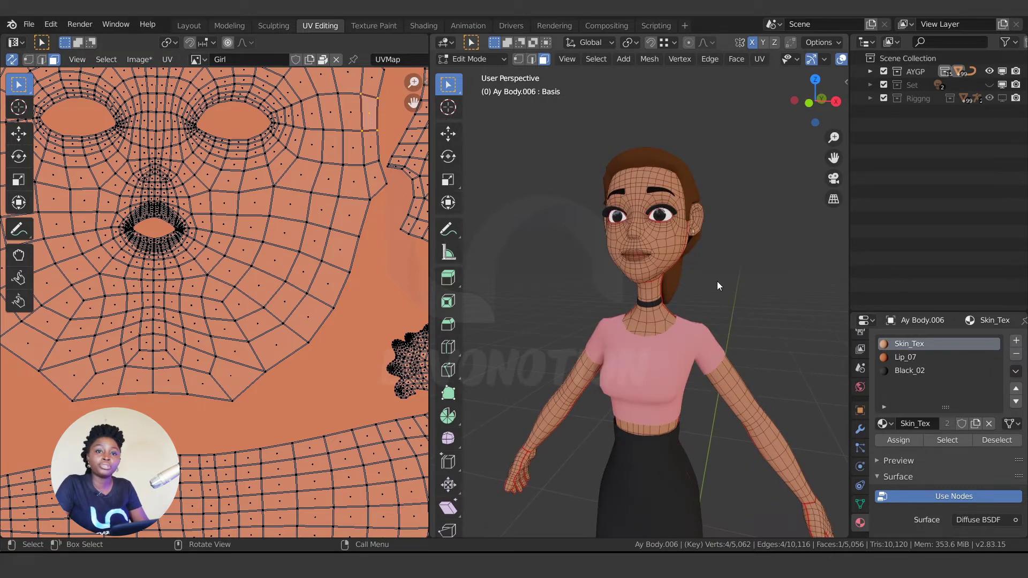
Delete UVMap in Object Data Properties and add a fresh UV map in its place.
left_click(860, 503)
scroll(1021, 466, "down", 4)
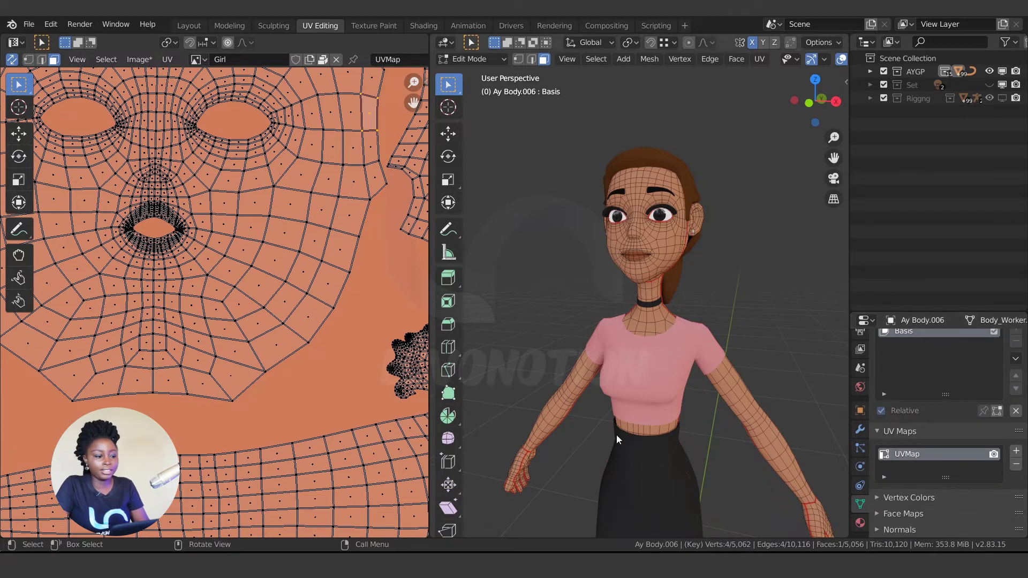
key("Home")
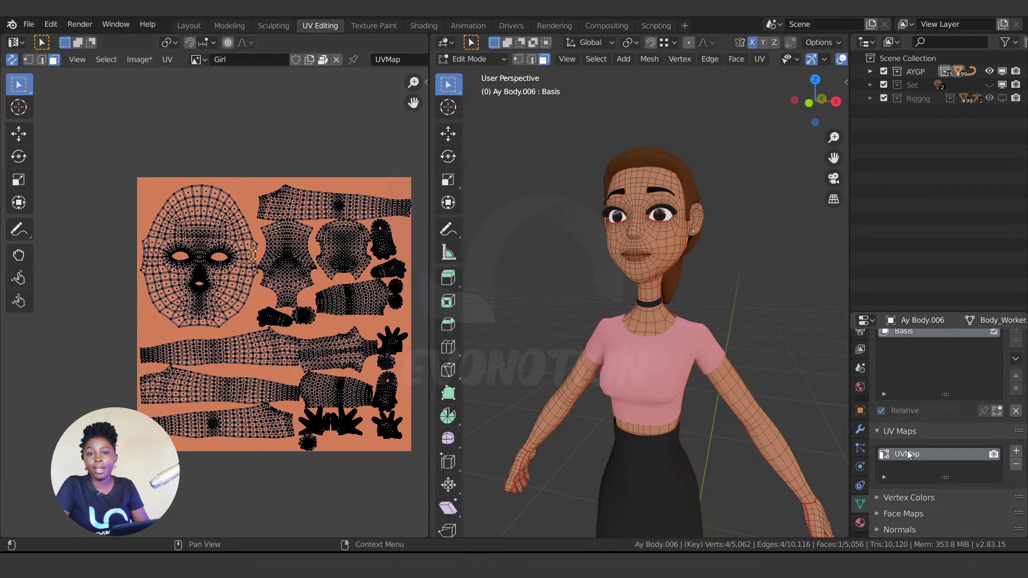
left_click(1016, 464)
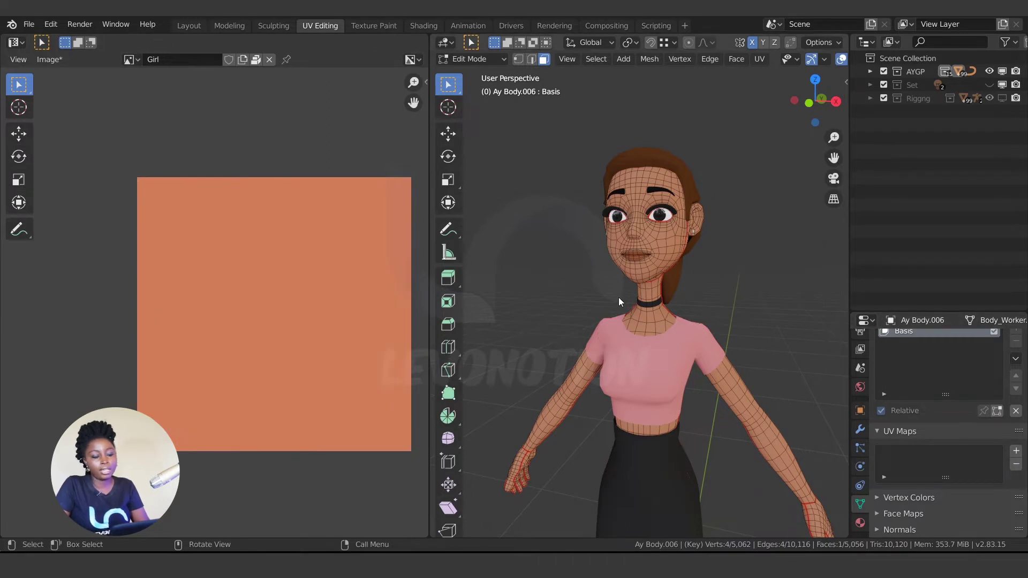
left_click(1017, 451)
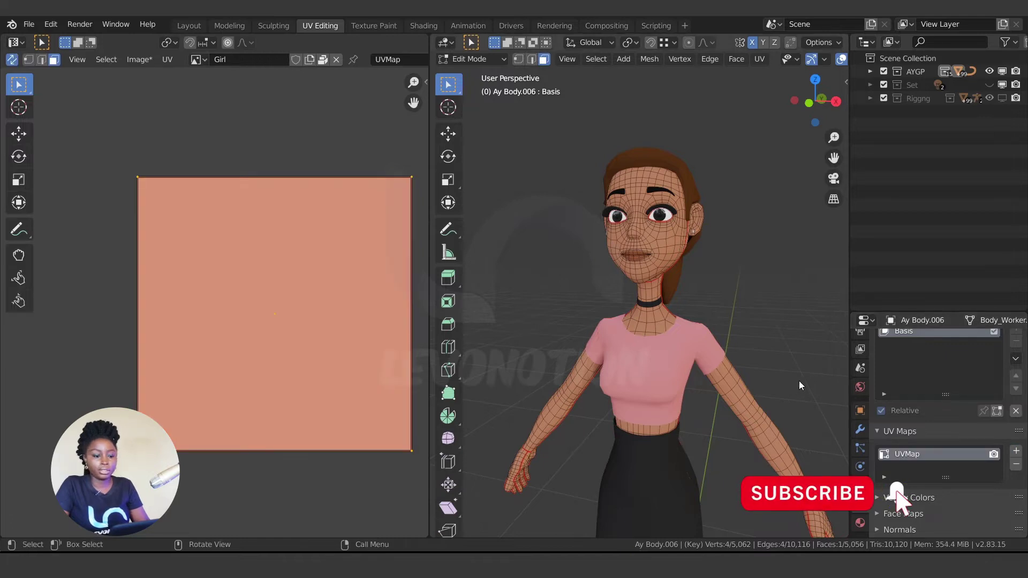
scroll(617, 311, "down", 2)
scroll(617, 308, "down", 3)
middle_click_drag(665, 241, 694, 306)
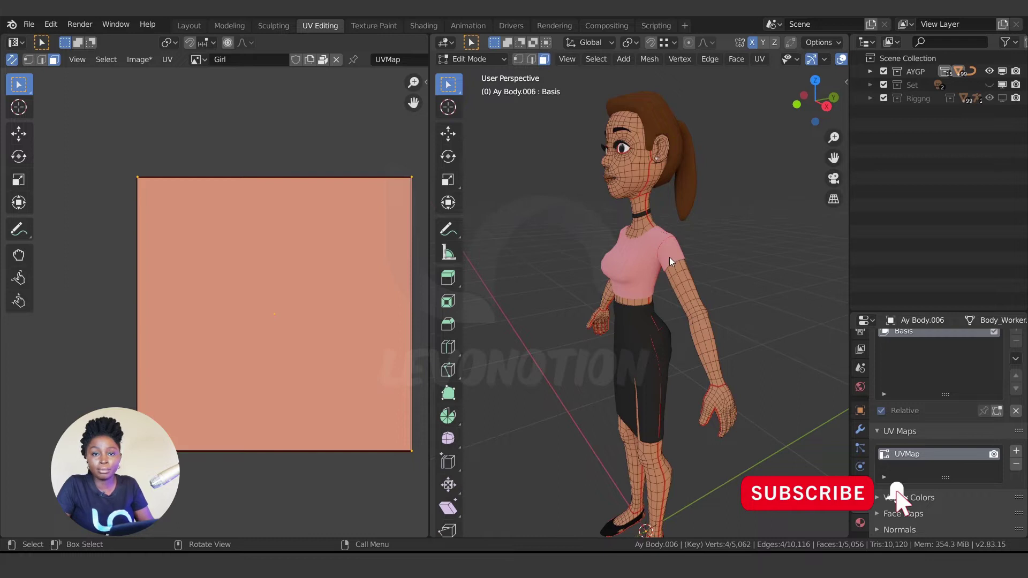
Select the whole mesh and clear all its UV seams.
middle_click_drag(669, 258, 704, 310)
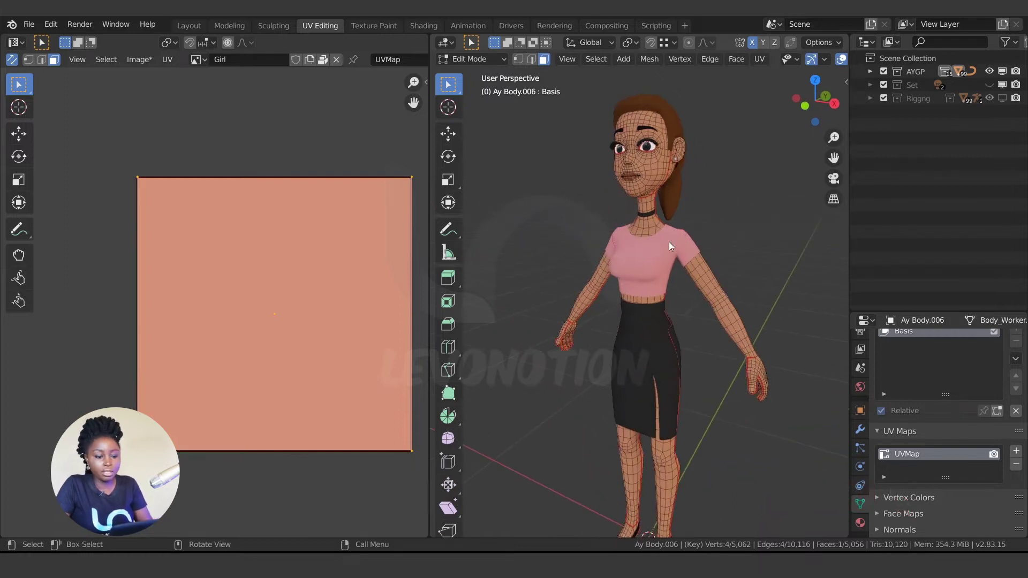
key("a")
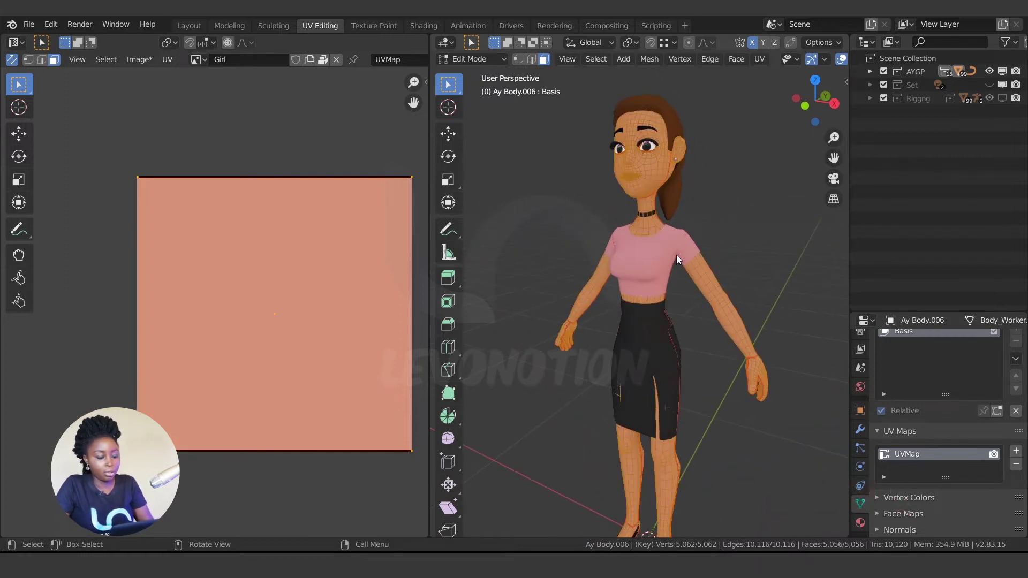
key("u")
left_click(637, 394)
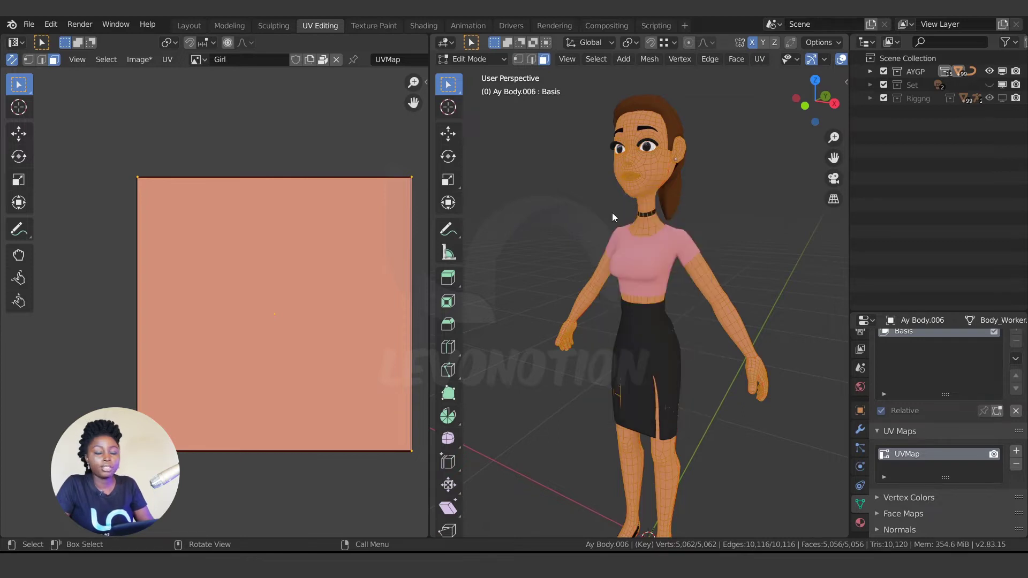
Deselect everything and pick a single face on the character's neck.
key("alt+a")
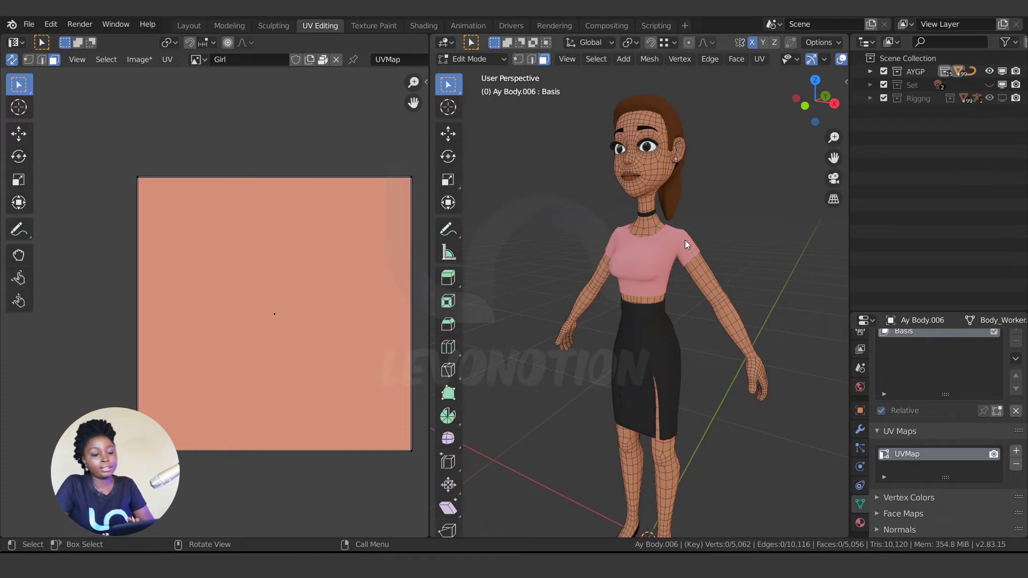
middle_click_drag(666, 239, 710, 258)
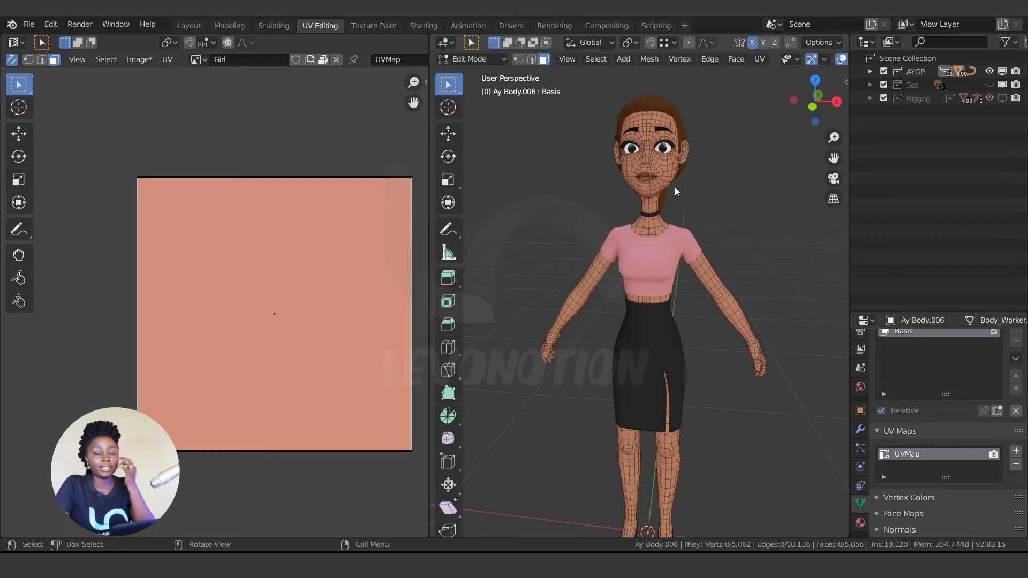
left_click(708, 274)
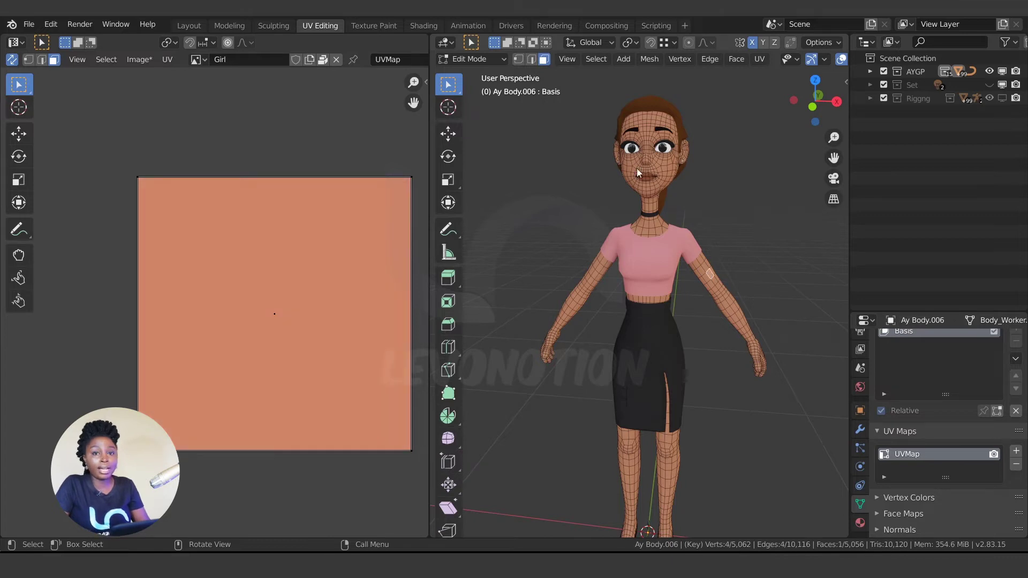
left_click(646, 224)
Isolate the body in local view and bring the underside of the head into view.
key("KP_Divide")
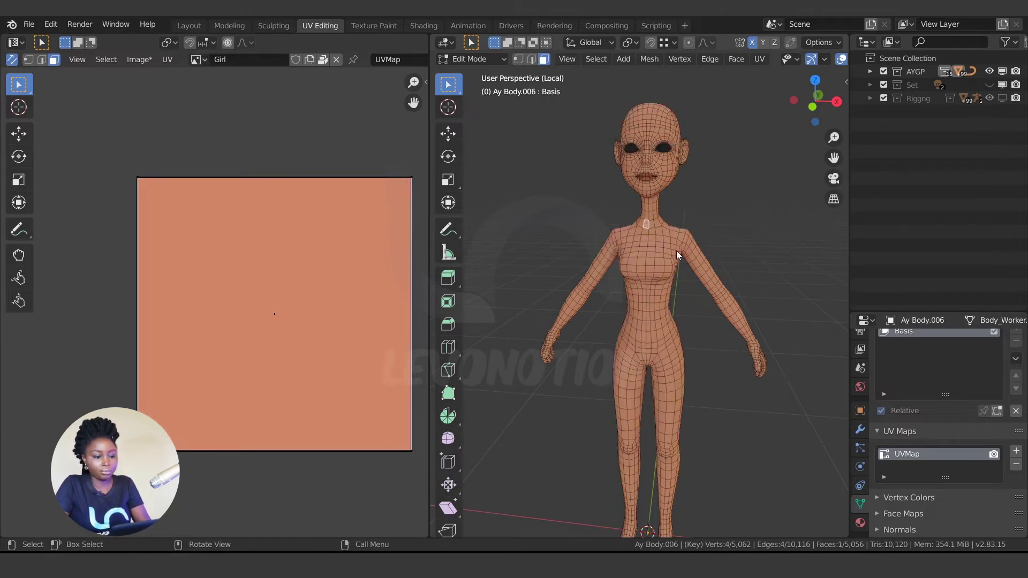
scroll(651, 220, "up", 3)
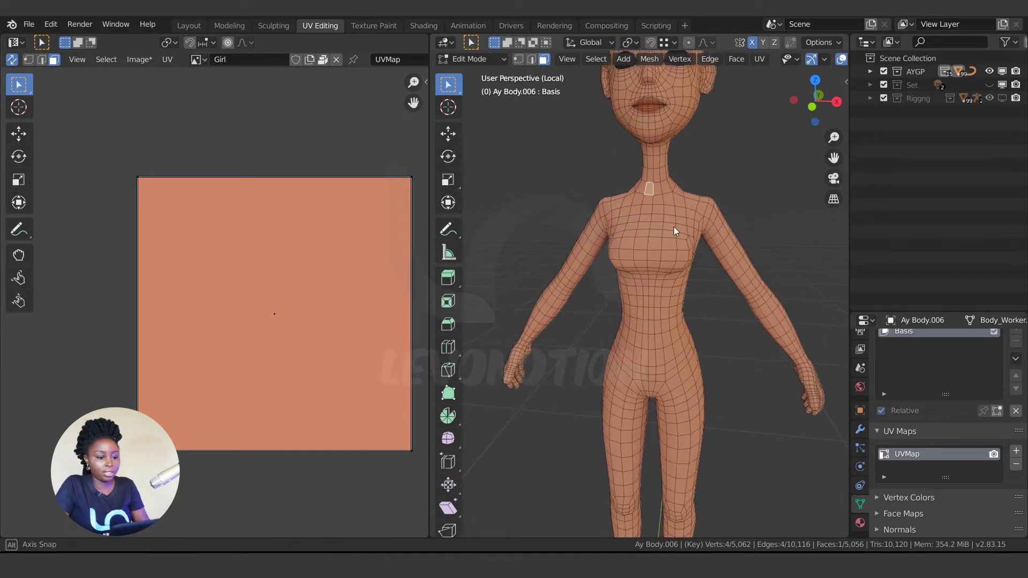
middle_click_drag(675, 227, 683, 274)
key("ctrl+Tab")
scroll(605, 304, "up", 3)
scroll(684, 273, "down", 3)
scroll(663, 316, "up", 1)
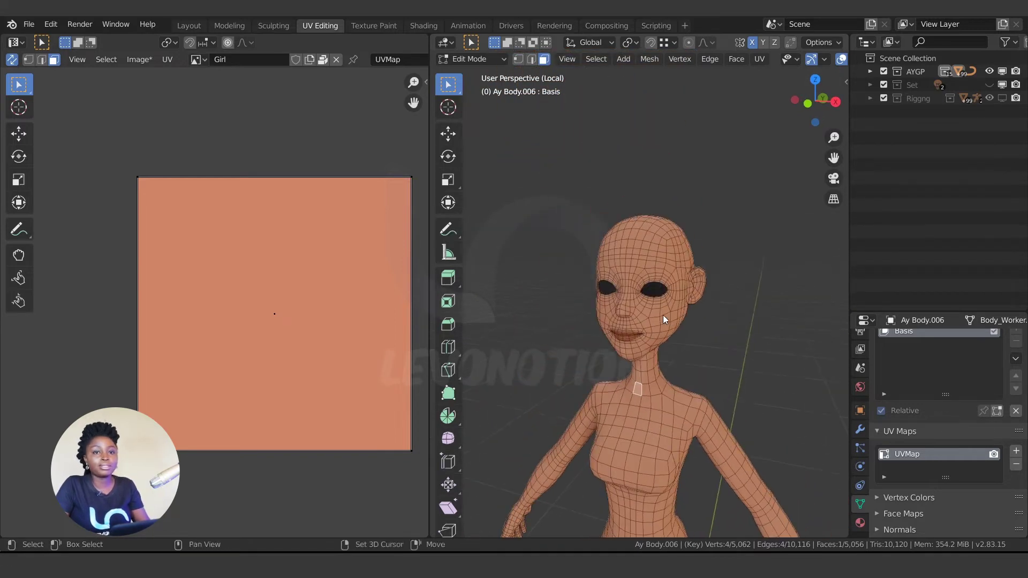
middle_click_drag(678, 306, 685, 293)
scroll(683, 302, "up", 2)
scroll(628, 368, "up", 2)
middle_click_drag(628, 368, 677, 341)
In edge select mode, pick the jaw-and-neck edge loop segments and the edge joining them.
key("2")
left_click(651, 322, "alt")
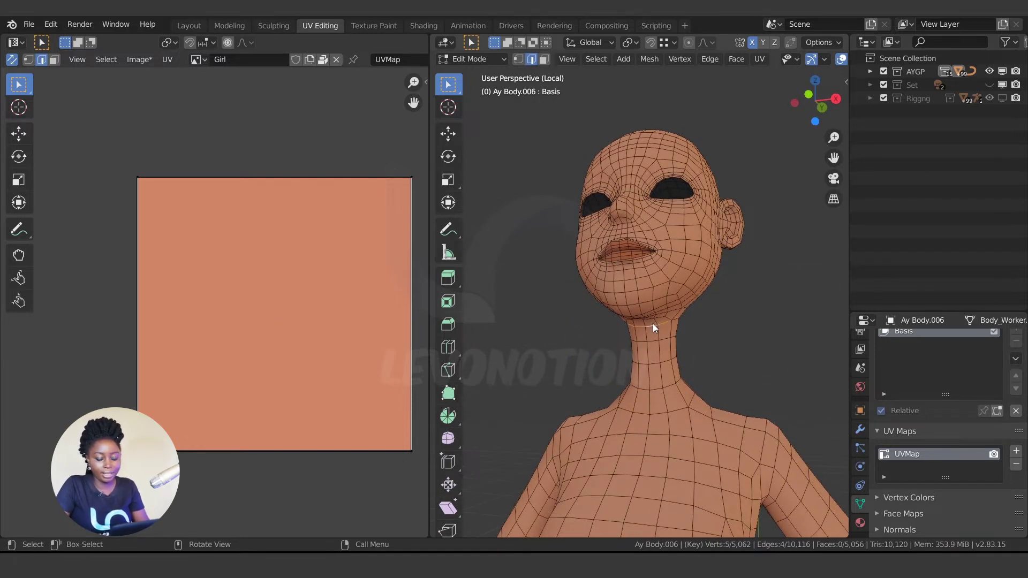
scroll(653, 324, "up", 4)
scroll(655, 305, "down", 4)
middle_click_drag(714, 284, 645, 300)
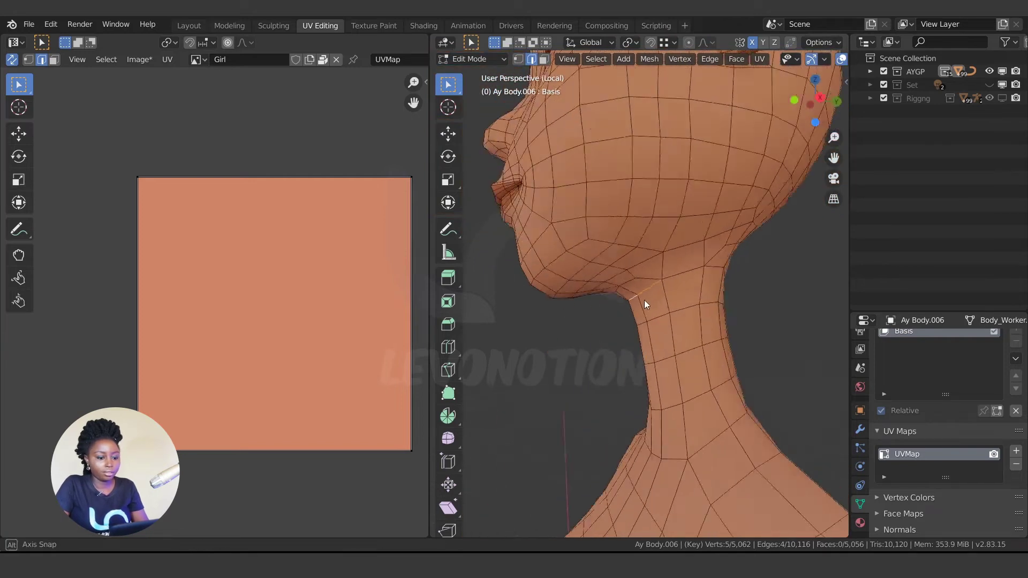
scroll(640, 279, "up", 3)
middle_click_drag(719, 278, 666, 279)
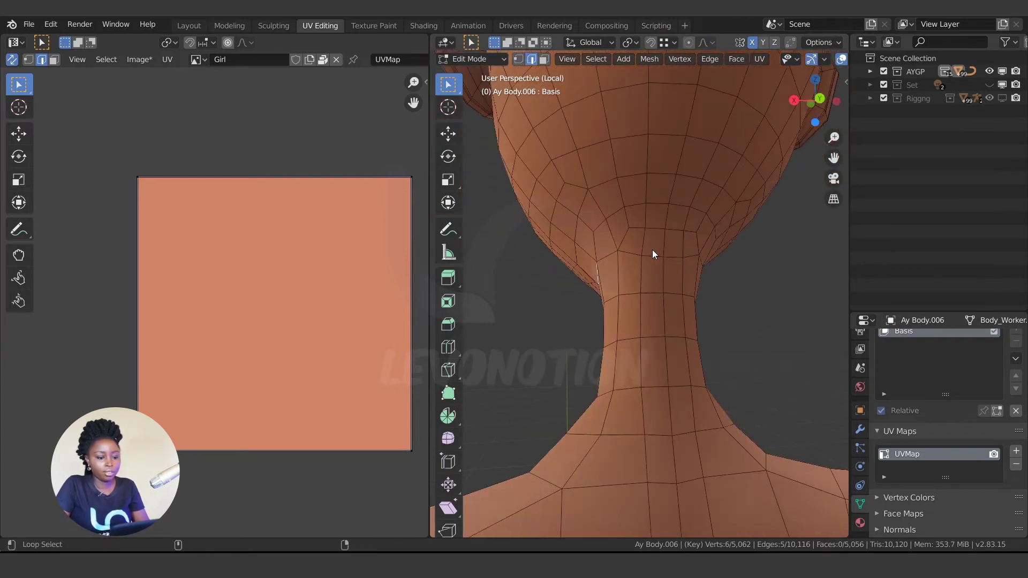
left_click(653, 263, "alt+shift")
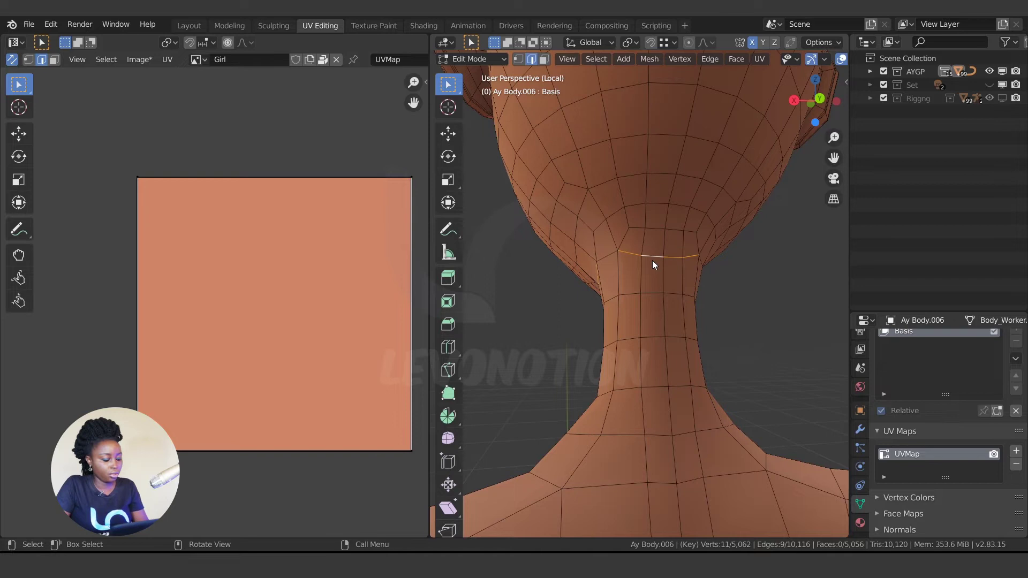
middle_click_drag(604, 263, 667, 265)
left_click(667, 254, "alt+shift")
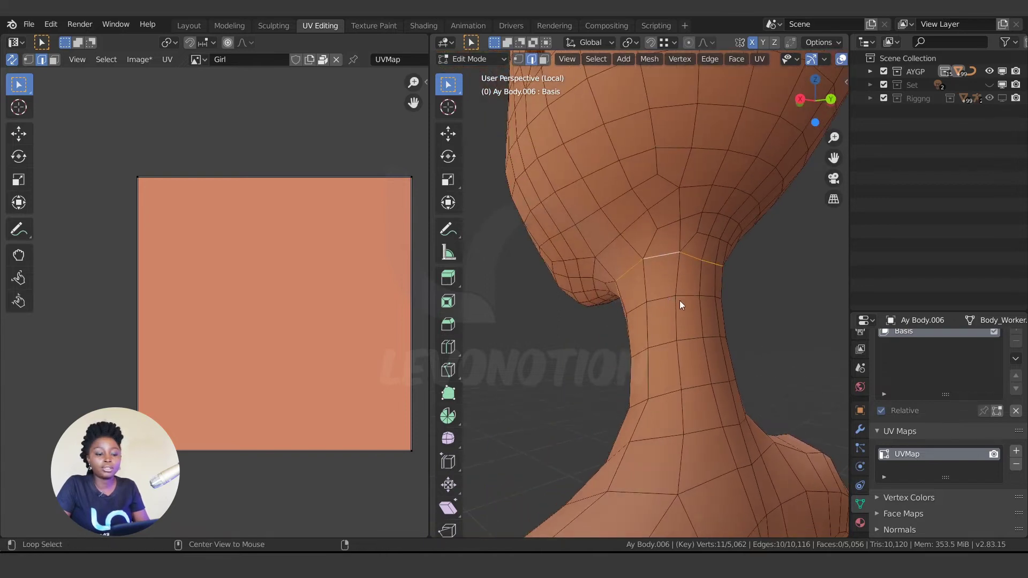
Select the five-edge loop at the top of the neck, adding its second half.
left_click(665, 297, "alt")
left_click(688, 252, "alt")
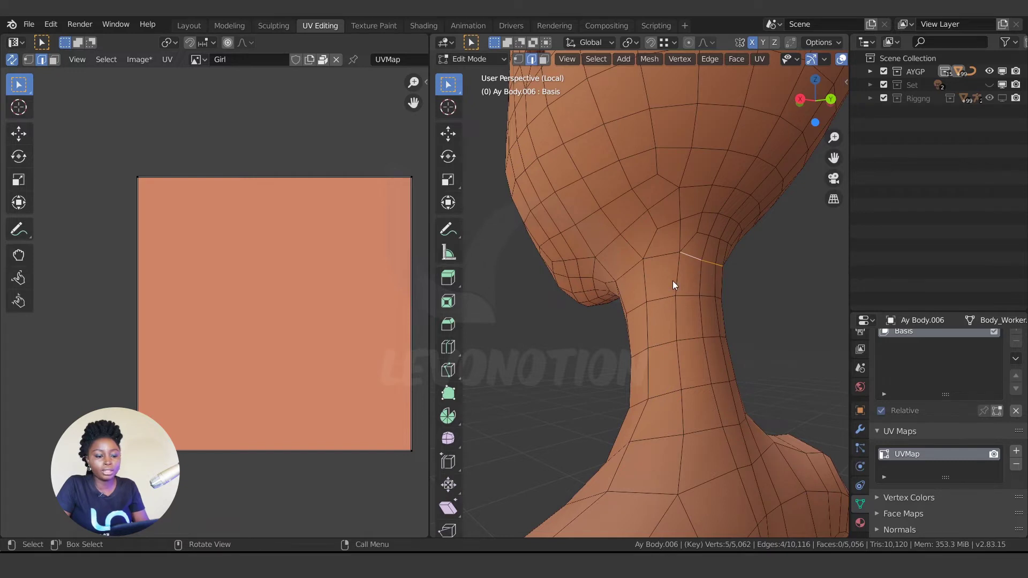
mouse_move(673, 280)
middle_mouse_down()
mouse_move(691, 285)
mouse_move(697, 262)
mouse_move(677, 281)
middle_mouse_up()
left_click(704, 272, "alt")
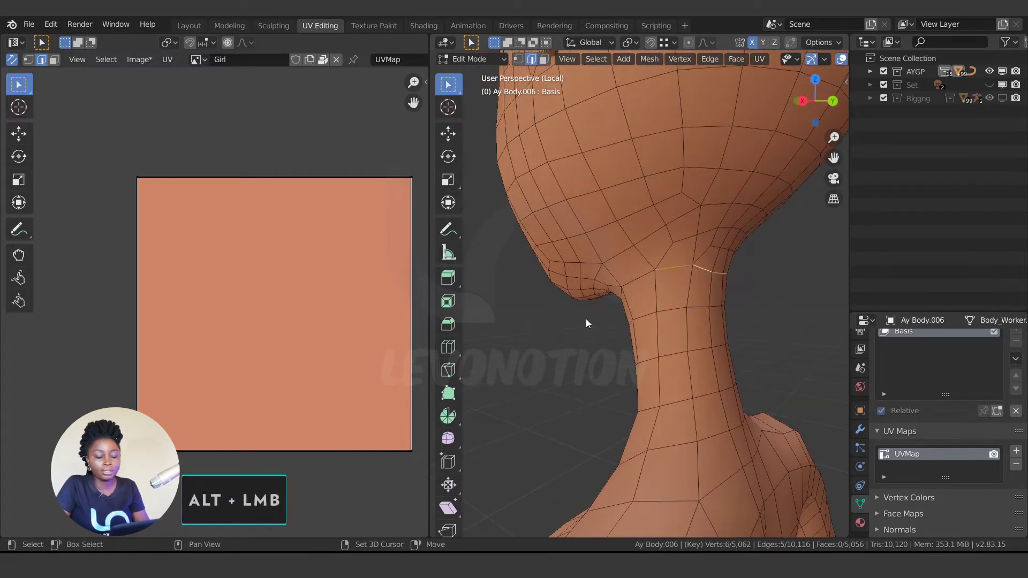
middle_click_drag(587, 322, 712, 313)
left_click(687, 293, "alt+shift")
Mark the selected neck loop and the edges beside the ear as seams.
key("u")
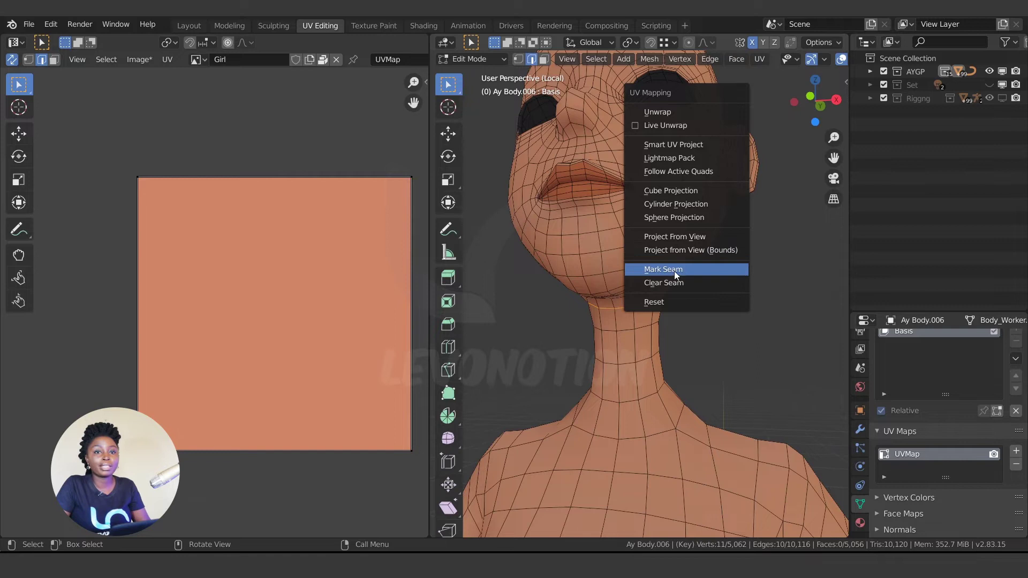
left_click(685, 269)
middle_click_drag(685, 268, 519, 293)
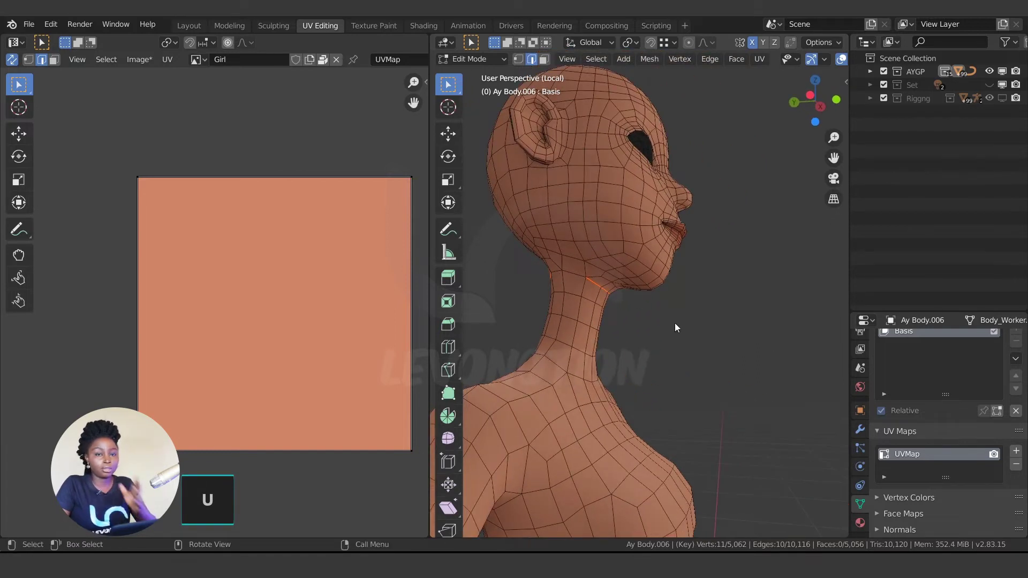
middle_click_drag(675, 327, 680, 254)
scroll(677, 225, "up", 3)
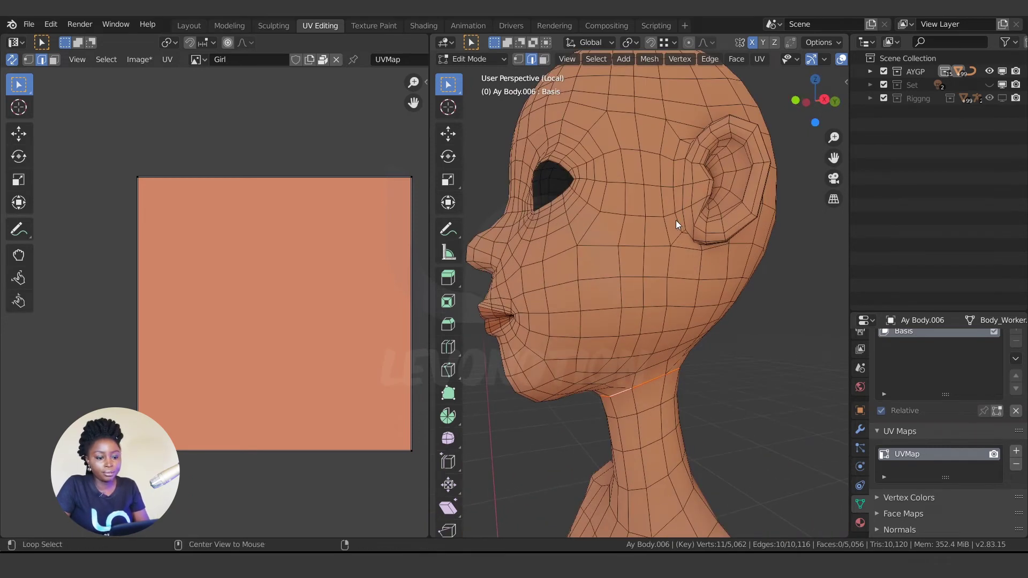
middle_click_drag(712, 211, 711, 193)
key("u")
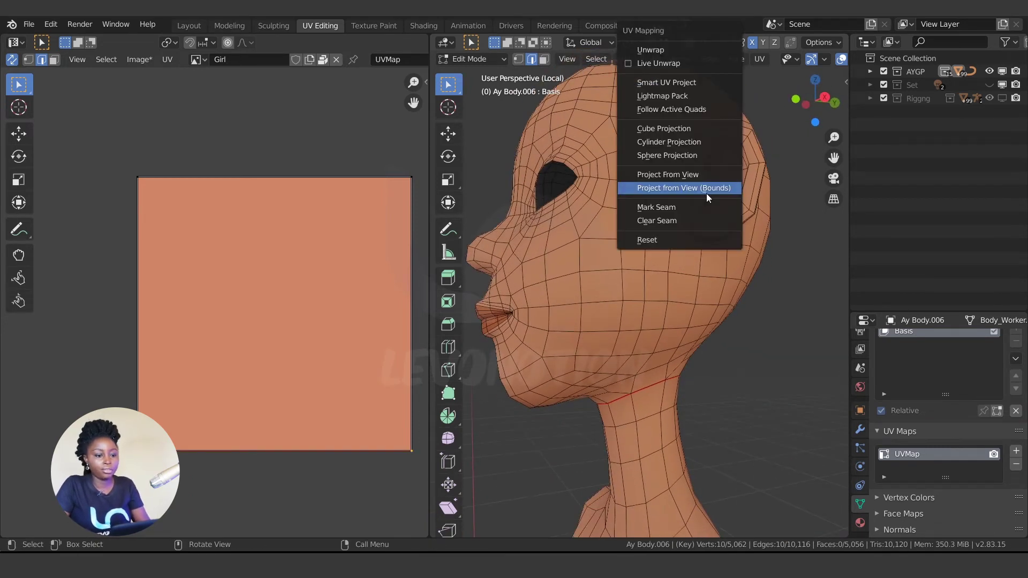
left_click(691, 207)
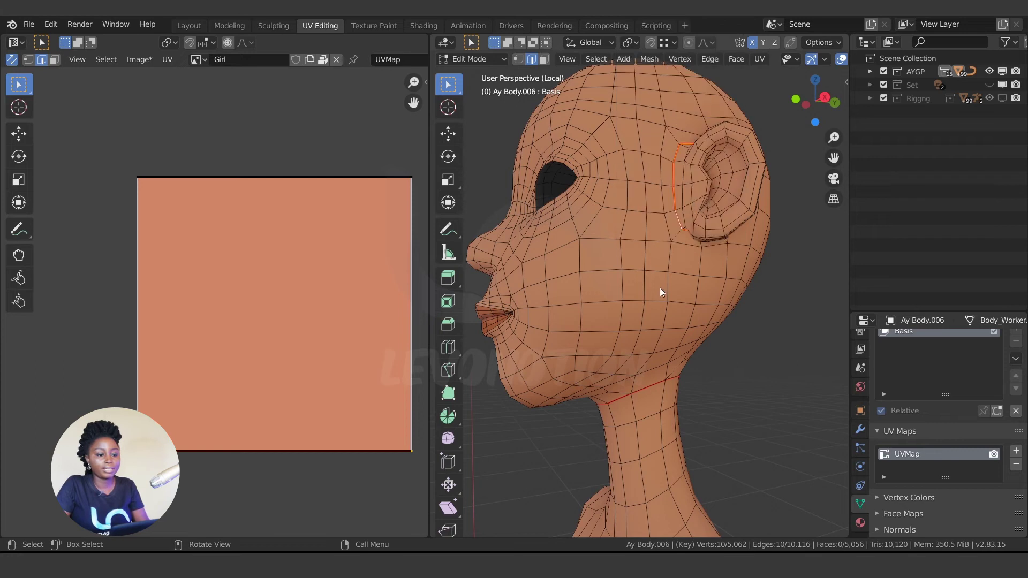
Select edges below the ear along a shortest path to the neck and mark them as seam.
left_click(679, 231)
middle_click_drag(659, 308, 653, 278)
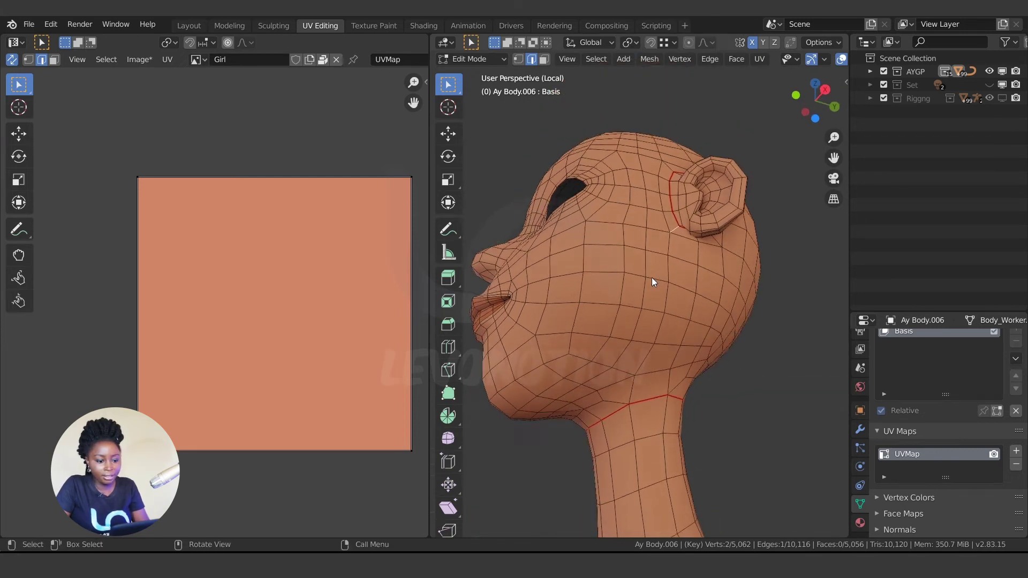
left_click(644, 356, "shift")
left_click(670, 244, "shift")
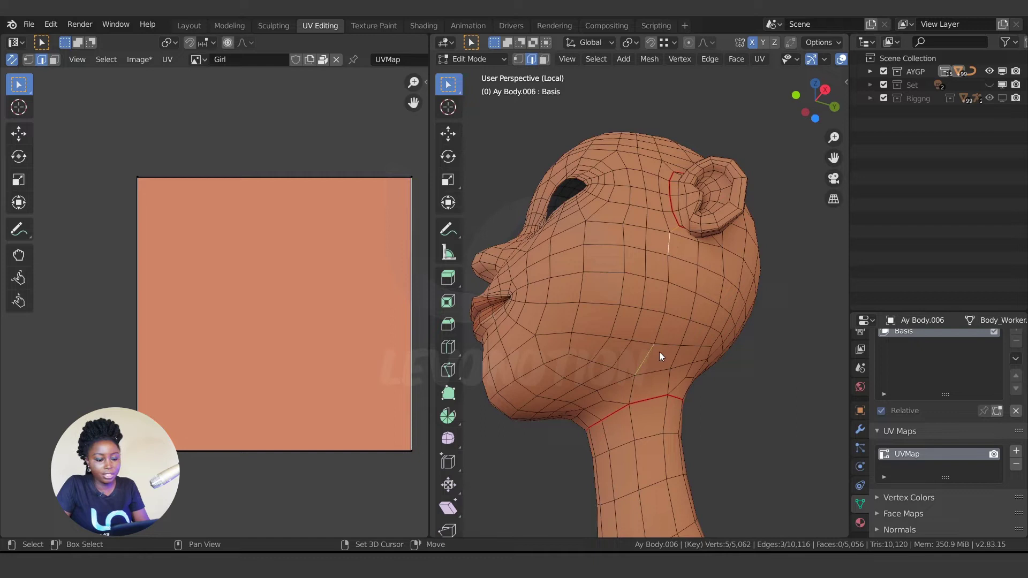
left_click(659, 332, "ctrl")
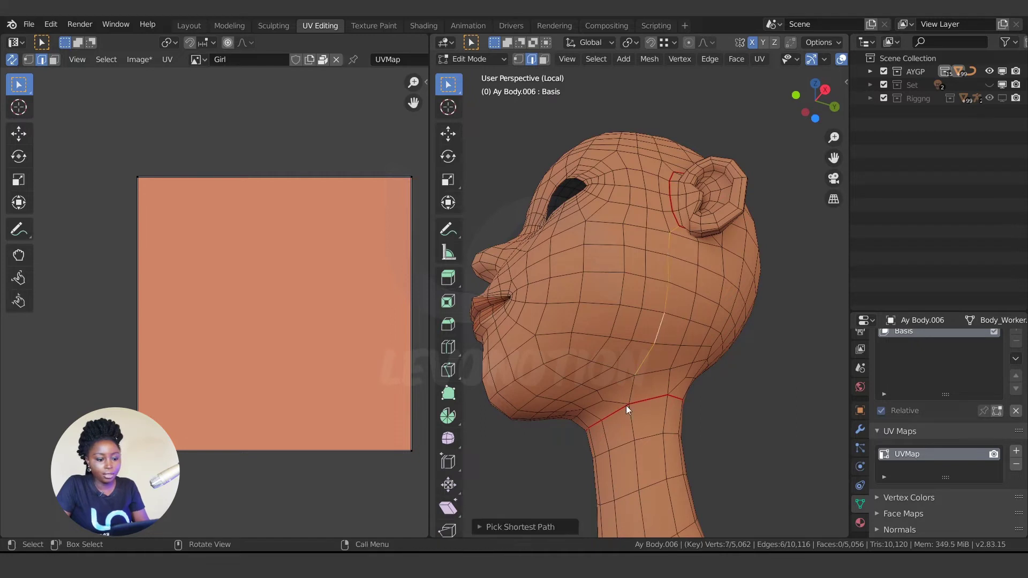
key("u")
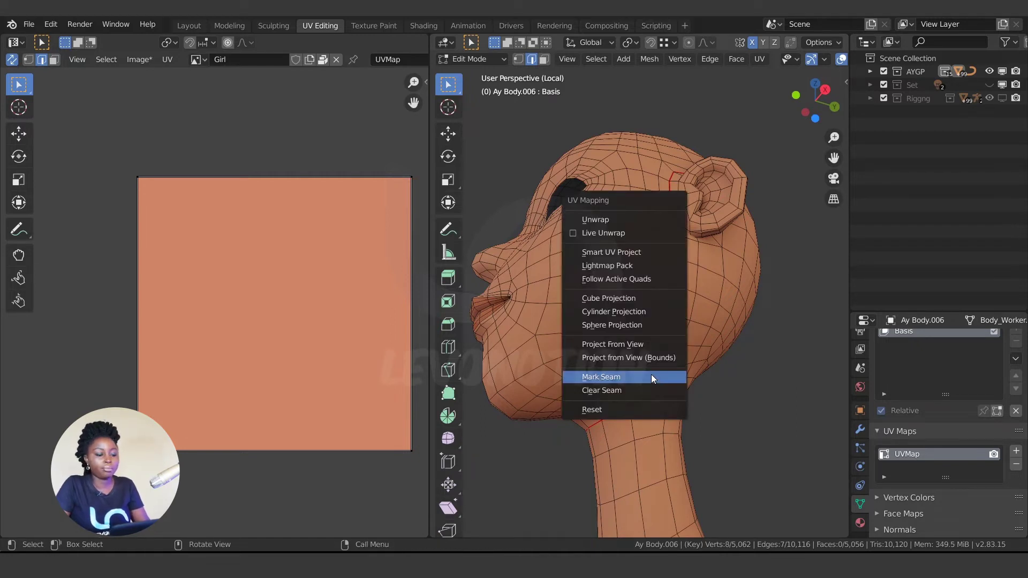
left_click(652, 376)
middle_click_drag(642, 179, 662, 208)
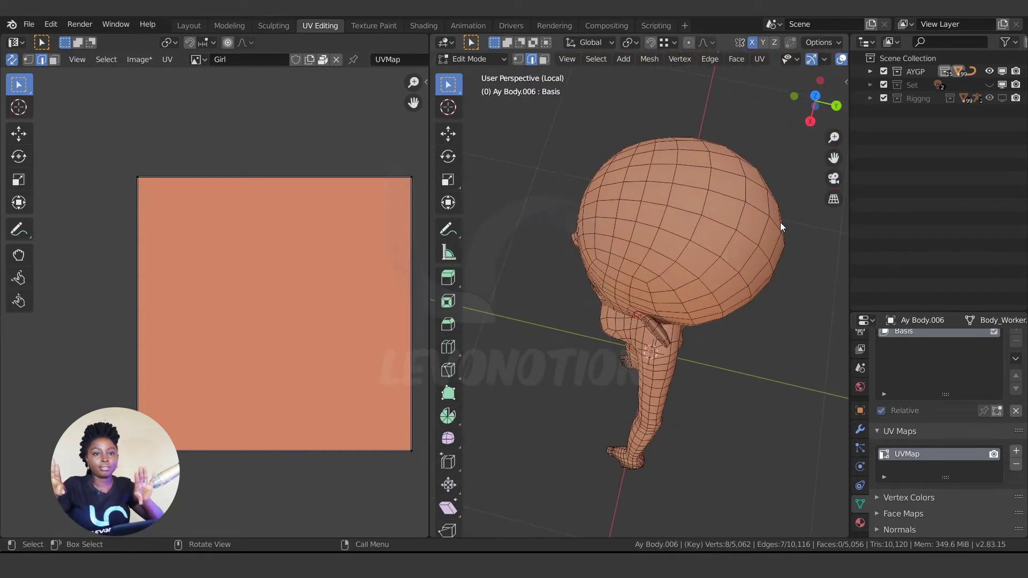
Mark a seam along the shortest edge path from above the ear across the head top.
middle_click_drag(717, 293, 694, 253)
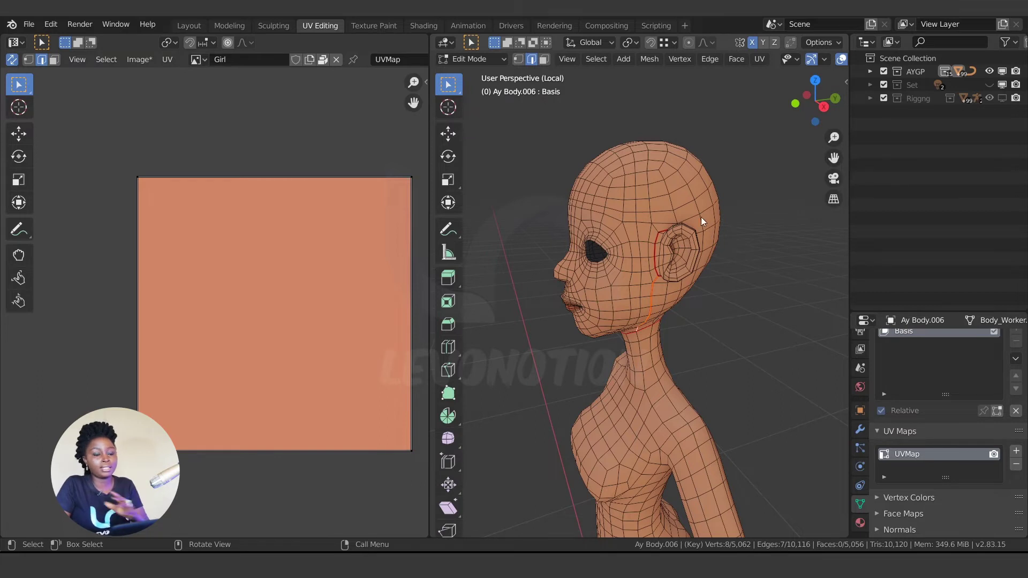
scroll(662, 213, "up", 2)
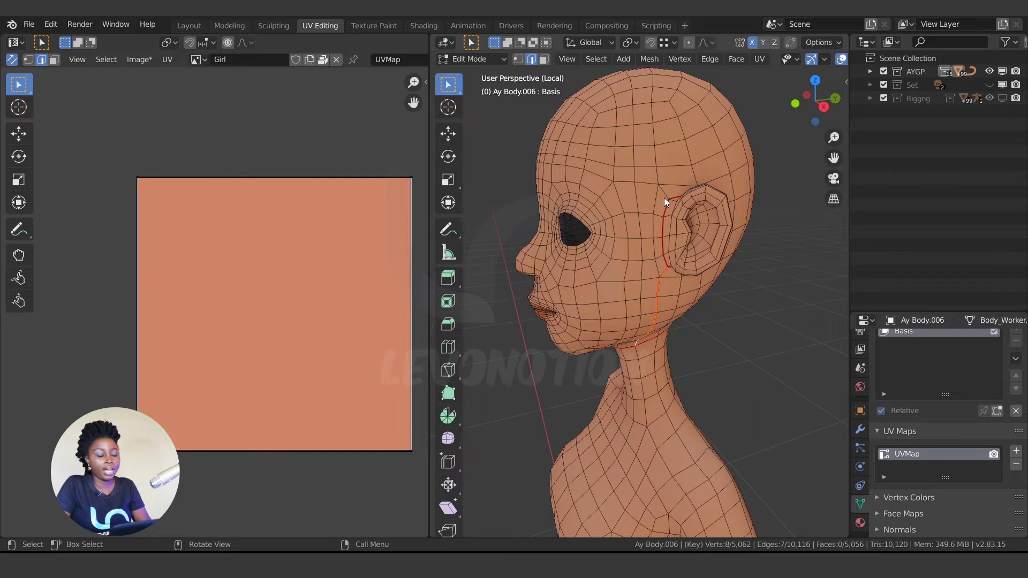
left_click(663, 190)
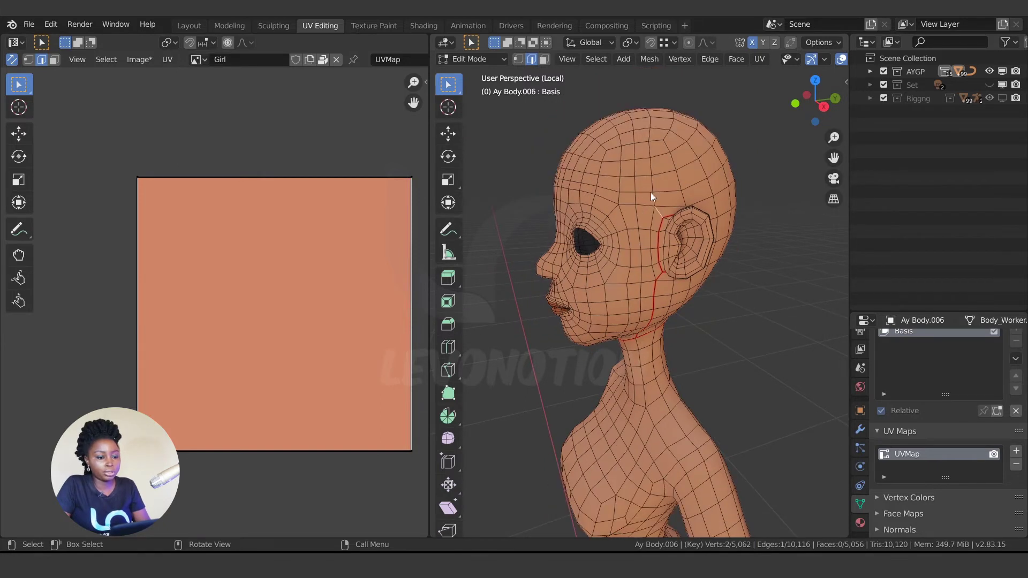
middle_click_drag(652, 193, 737, 285)
left_click(538, 122, "ctrl")
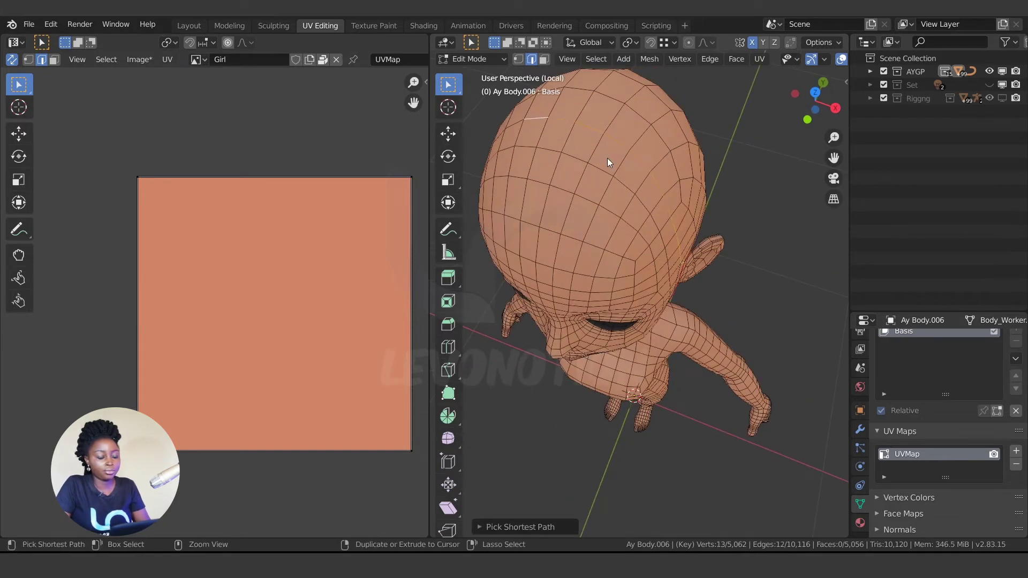
key("u")
left_click(645, 231)
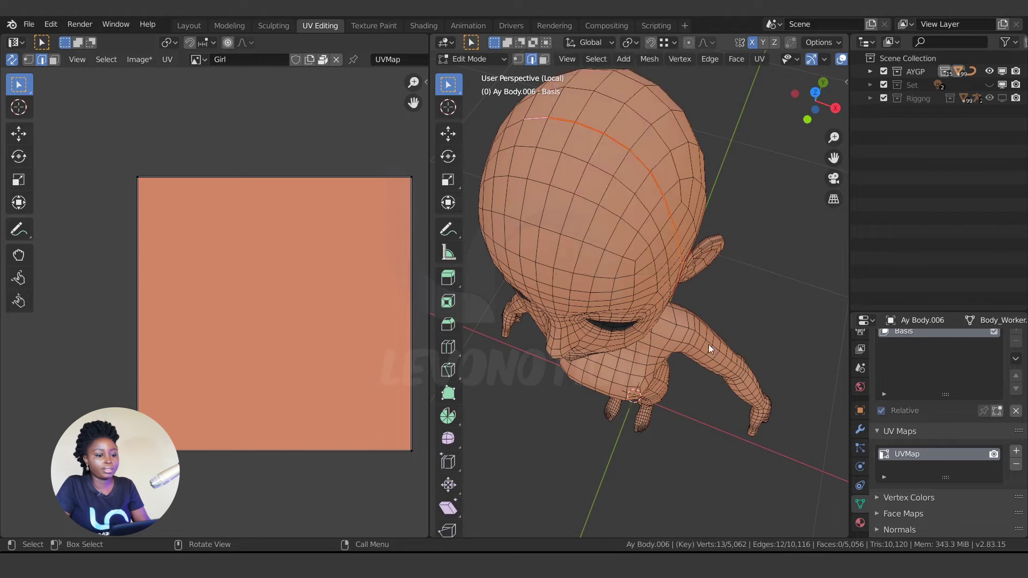
Select another shortest edge path across the head and check it from the side.
middle_click_drag(709, 345, 635, 218)
left_click(674, 250)
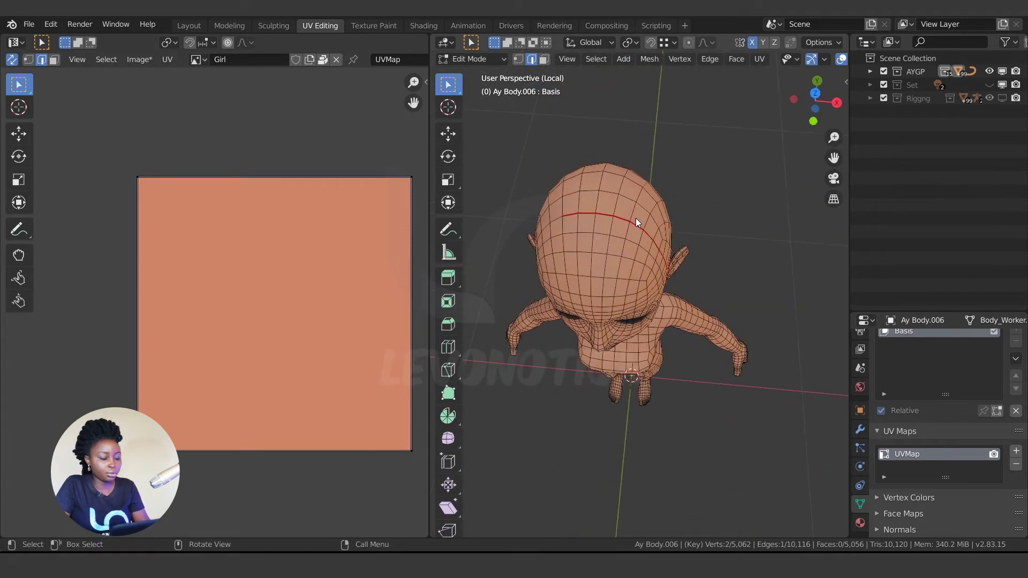
left_click(572, 213, "ctrl")
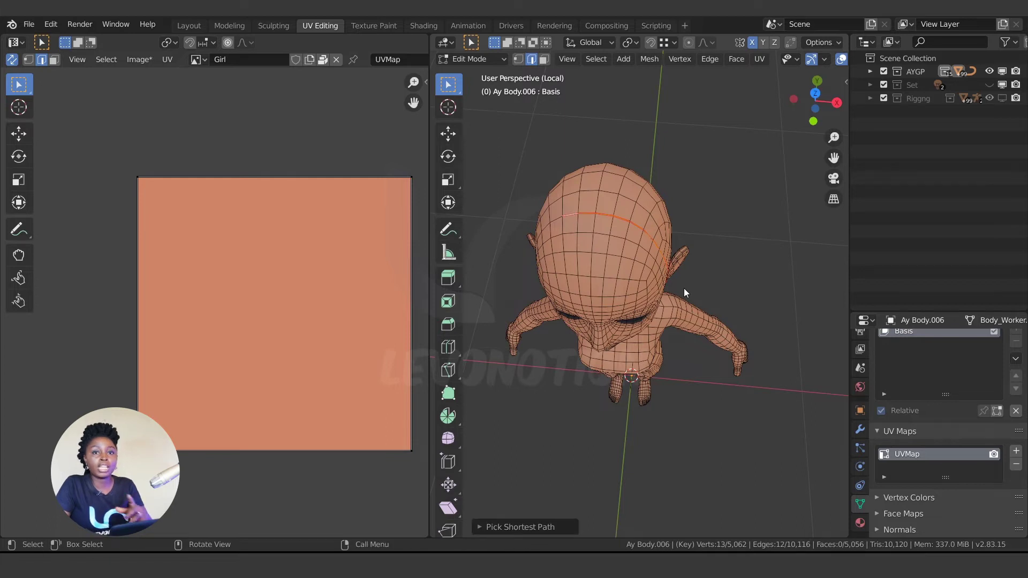
middle_click_drag(686, 294, 655, 267)
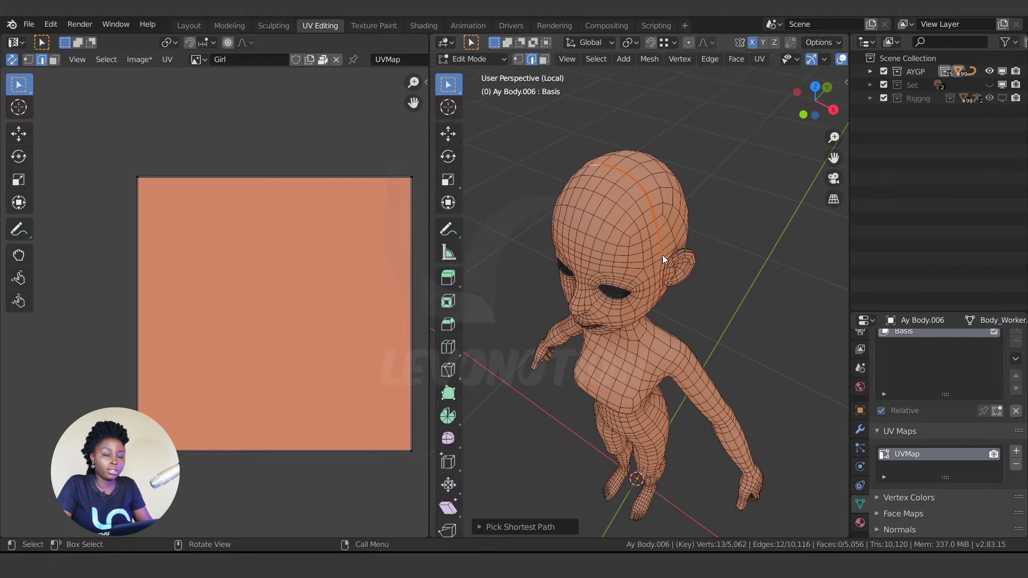
scroll(642, 311, "up", 5)
middle_click_drag(642, 311, 704, 324)
Mark the edge loop inside the nostril as a seam.
scroll(601, 381, "up", 6)
scroll(643, 295, "up", 3)
middle_click_drag(587, 265, 622, 324)
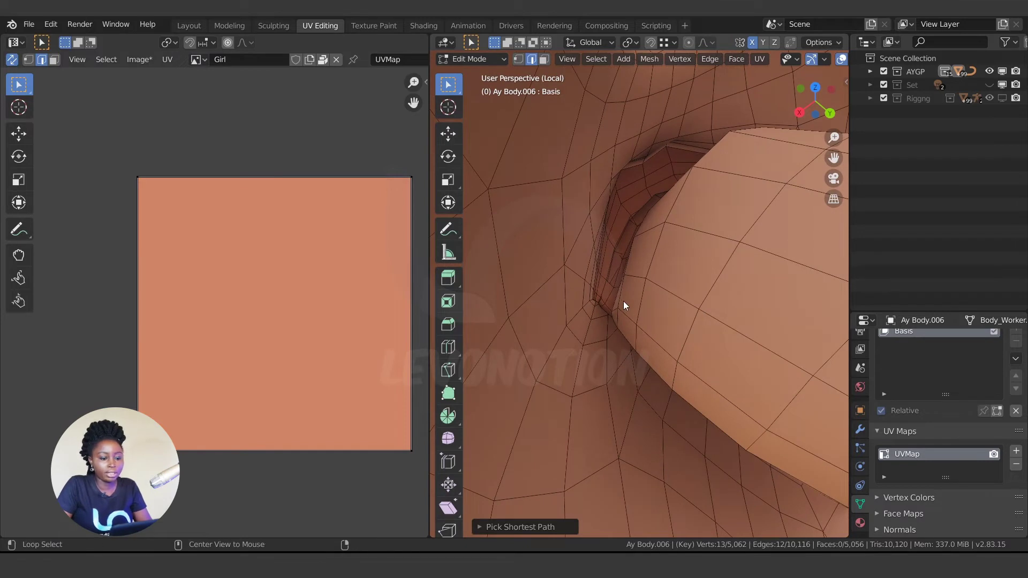
left_click(623, 301, "alt")
key("u")
left_click(638, 309)
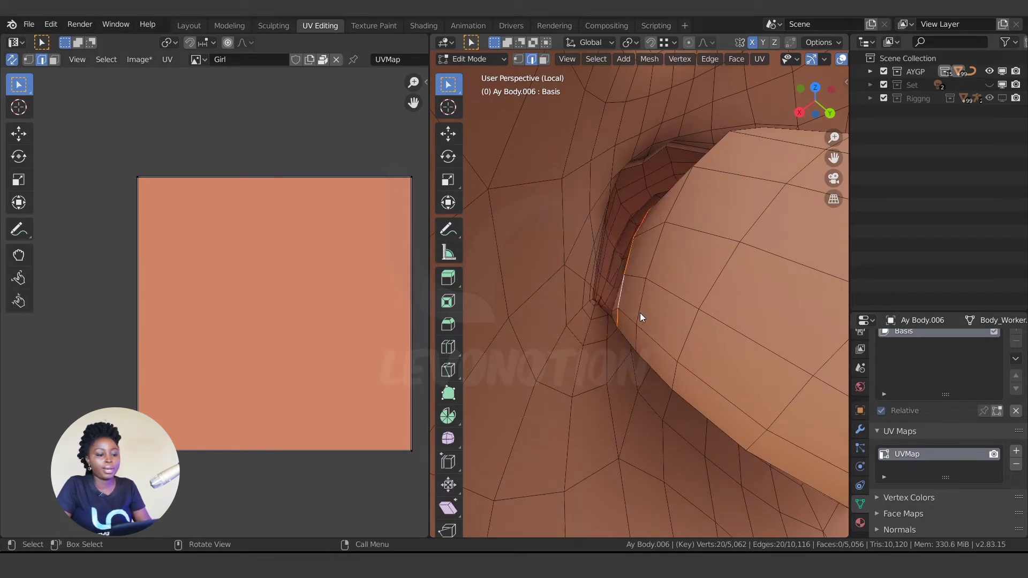
Mark the edge loop around the eye-hole rim as a seam.
scroll(577, 388, "down", 5)
scroll(707, 336, "up", 5)
middle_click_drag(708, 336, 639, 318, "shift")
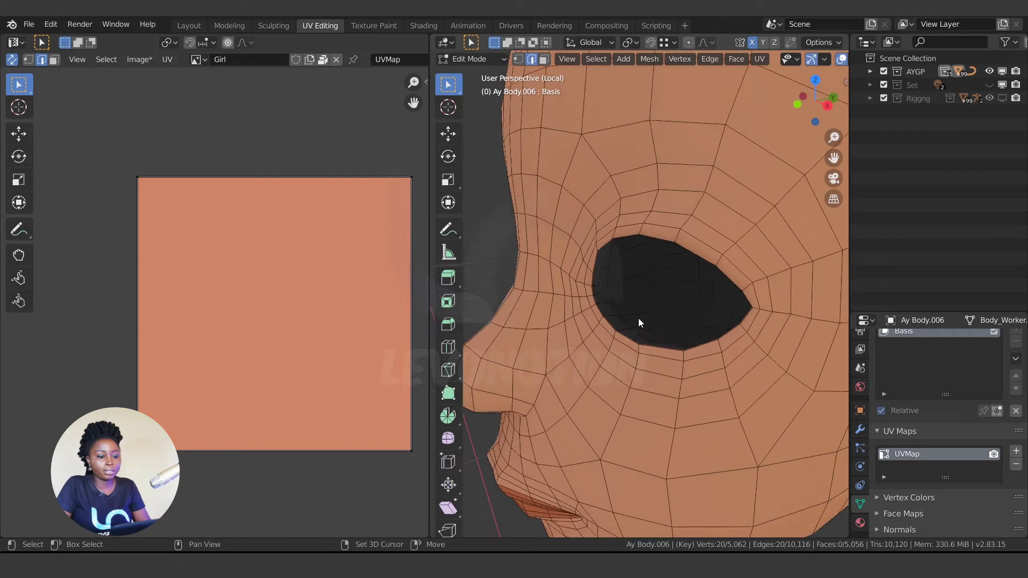
scroll(627, 353, "up", 3)
left_click(622, 357, "alt")
key("u")
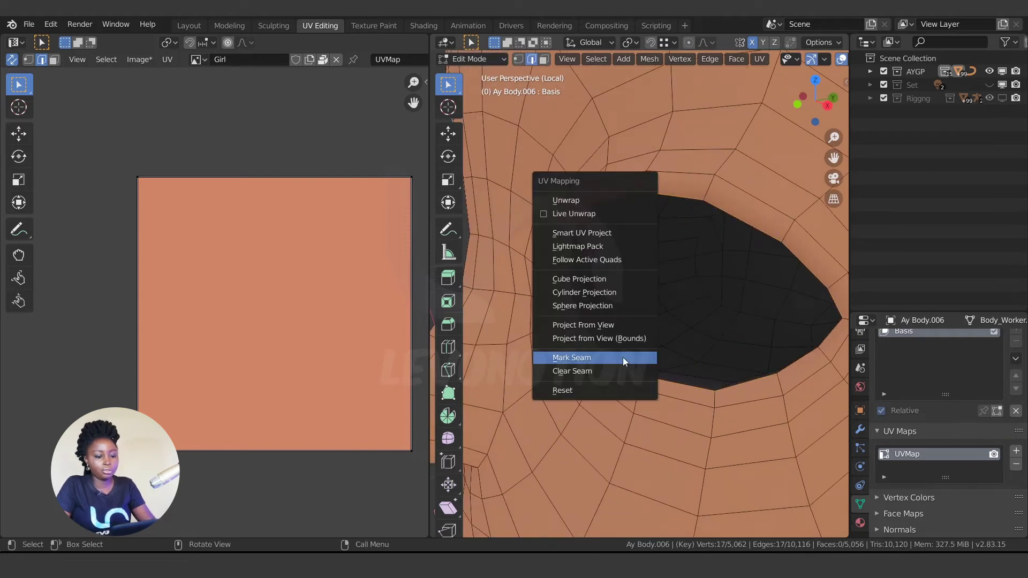
left_click(622, 357)
scroll(624, 342, "down", 6)
middle_click_drag(634, 413, 686, 381)
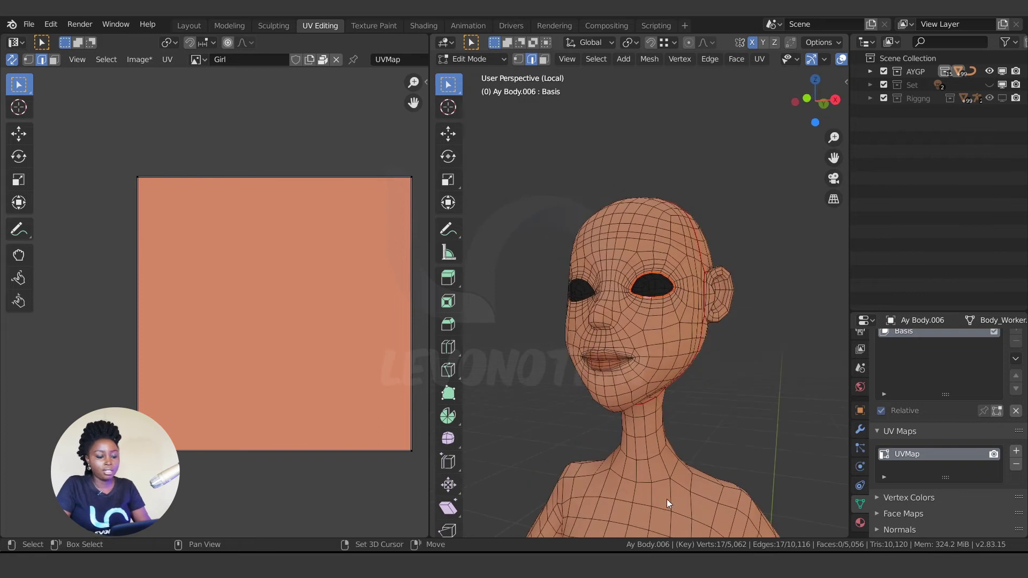
Mark a UV seam along the edge path from the neck down to the shoulder.
middle_click_drag(667, 499, 686, 159, "shift")
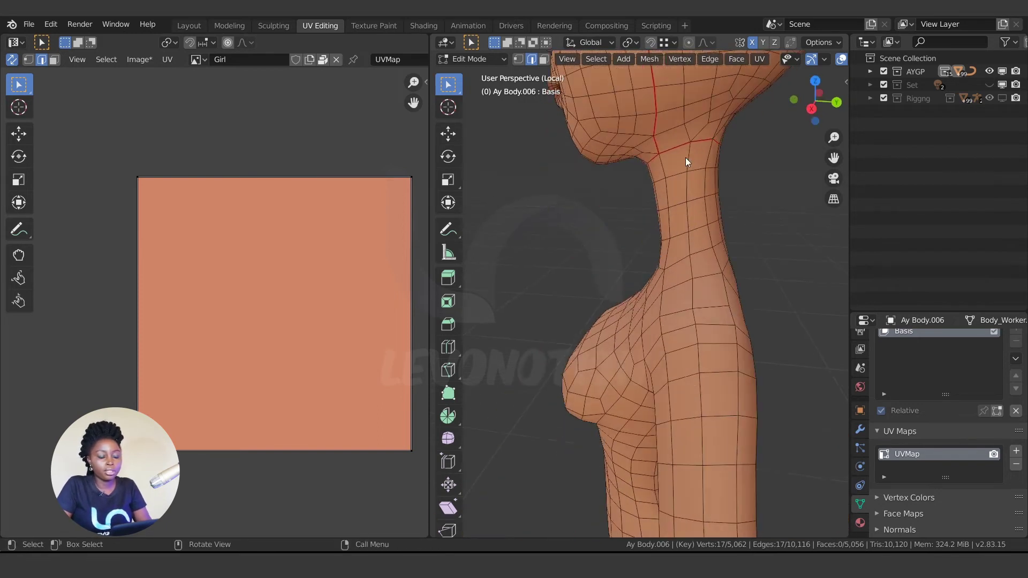
left_click(691, 158)
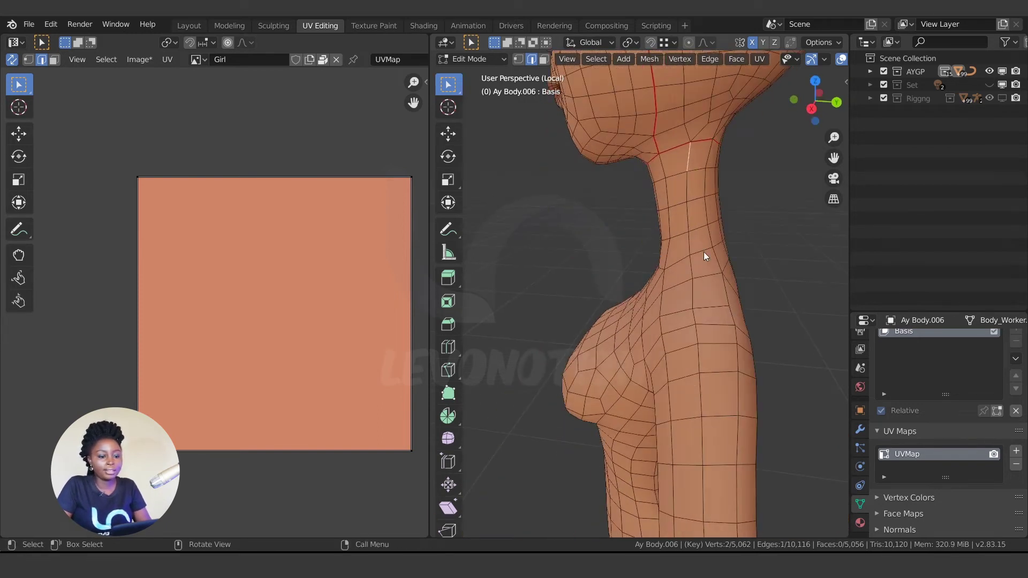
left_click(694, 313, "ctrl")
middle_click_drag(668, 323, 792, 320)
left_click(753, 288, "shift")
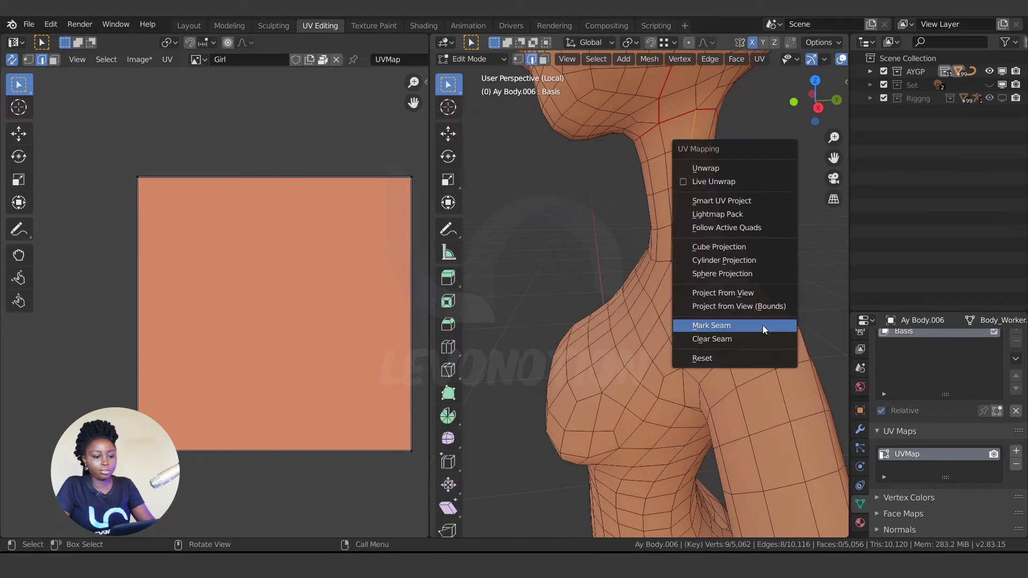
key("u")
left_click(759, 326)
Mark the additional shoulder edges as a seam.
left_click(729, 364, "shift")
middle_click_drag(730, 361, 729, 305)
scroll(770, 370, "down", 1)
key("u")
left_click(769, 373)
Mark a seam from the armpit running down the length of the arm.
scroll(761, 378, "down", 3)
scroll(649, 257, "up", 6)
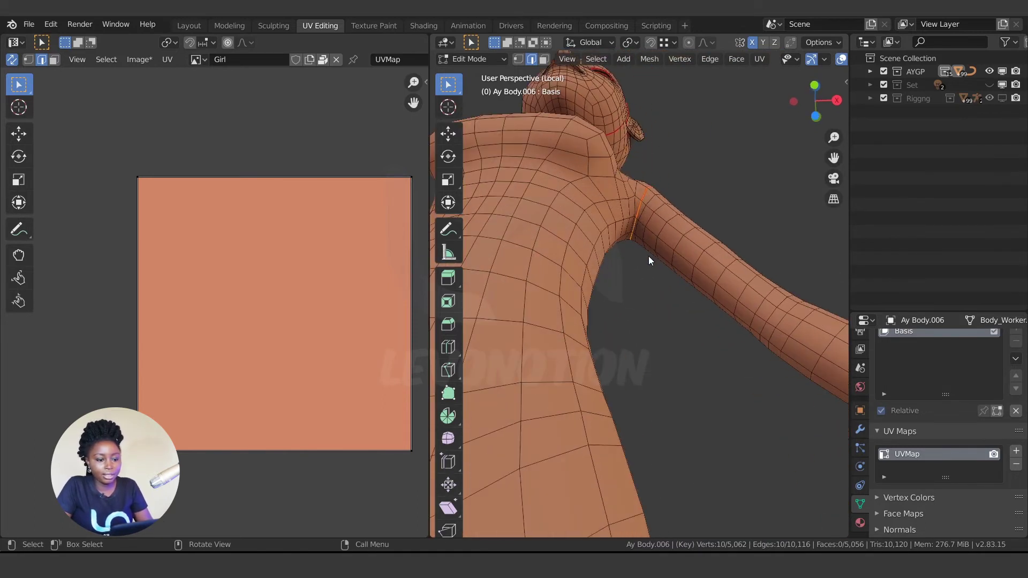
left_click(656, 192, "ctrl")
scroll(696, 242, "down", 3)
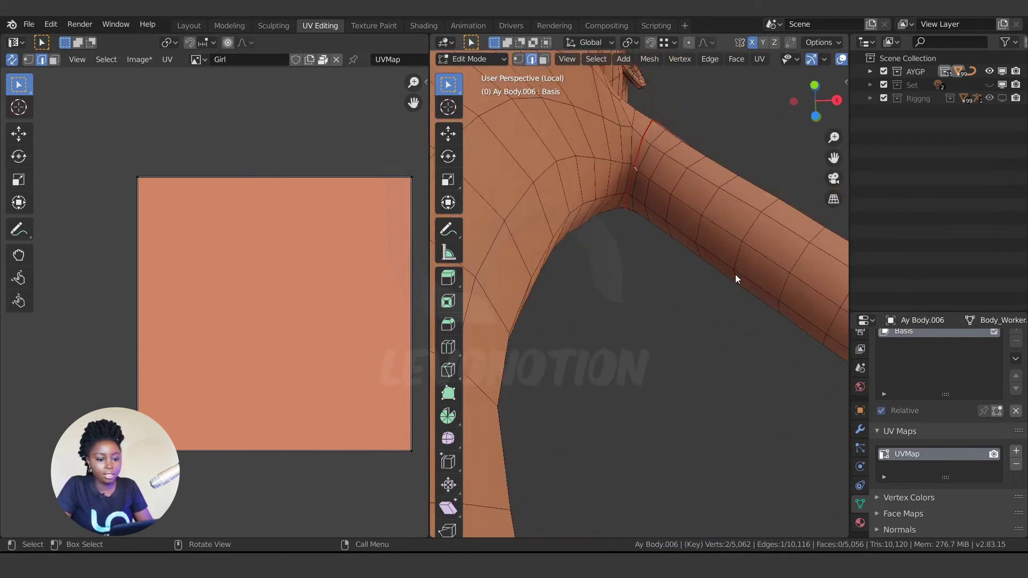
scroll(779, 308, "down", 2)
middle_click_drag(779, 308, 658, 287, "shift")
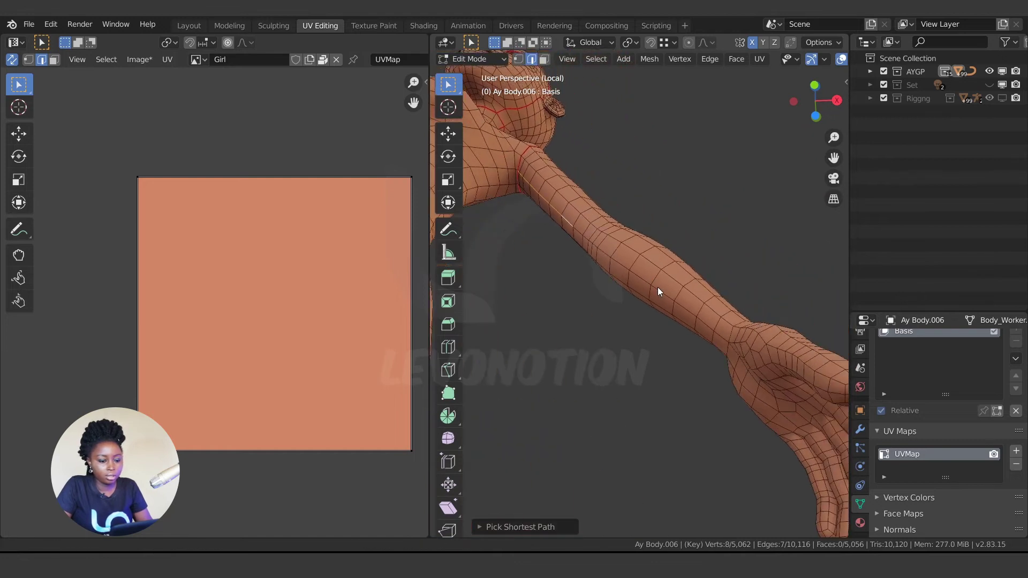
left_click(722, 336, "ctrl")
key("u")
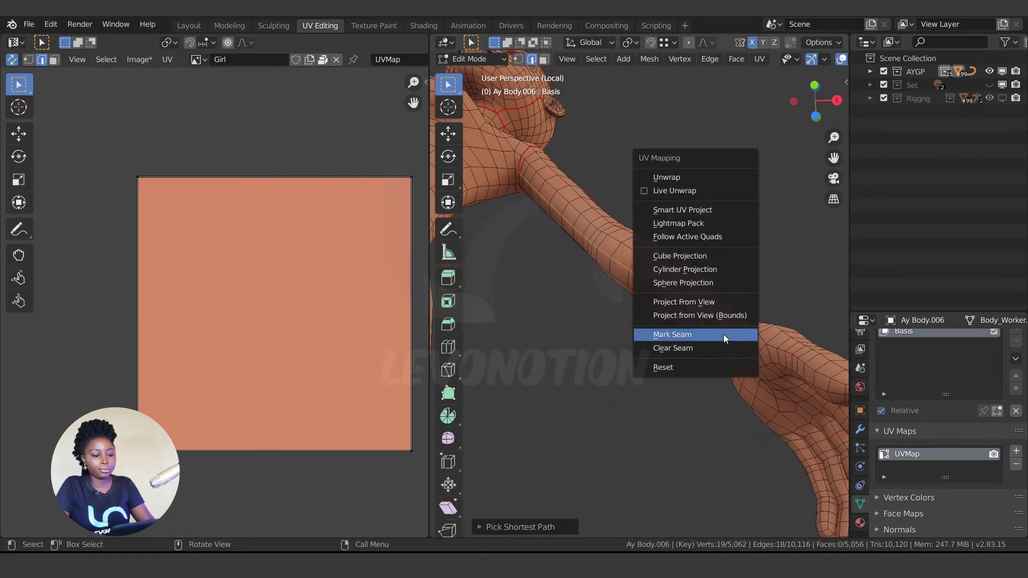
left_click(724, 335)
Frame the wrist and select the full edge loop around it.
middle_click_drag(743, 254, 648, 500)
left_click(619, 475, "alt")
key("KP_Decimal")
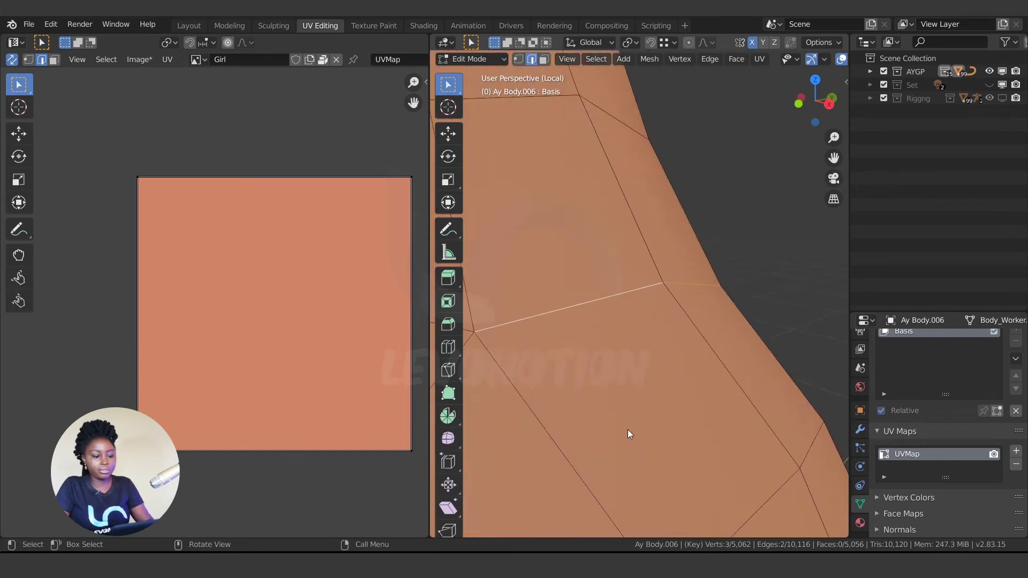
middle_click_drag(641, 386, 621, 316)
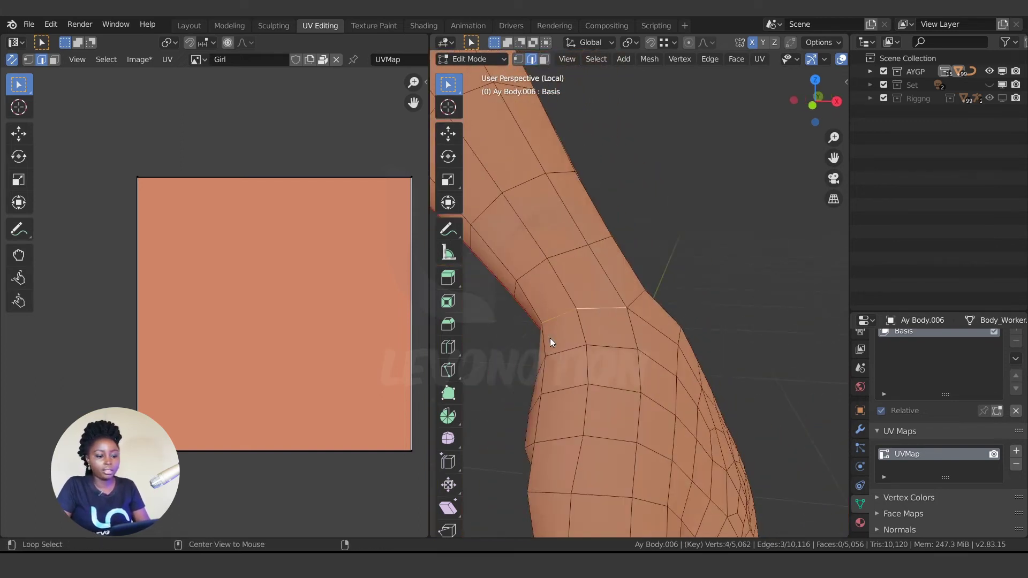
left_click(556, 372, "shift")
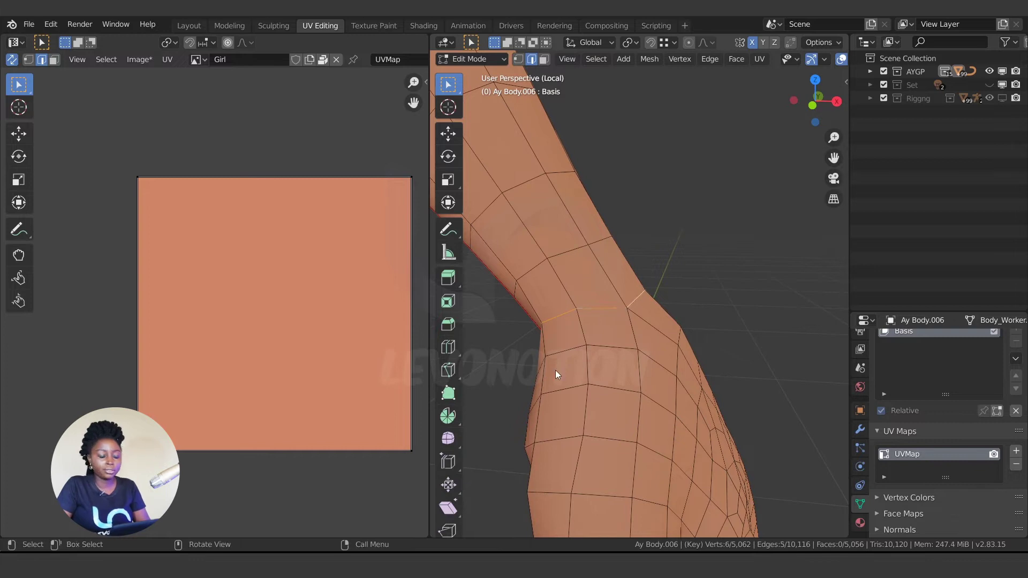
middle_click_drag(555, 372, 719, 341)
left_click(618, 313, "alt+shift")
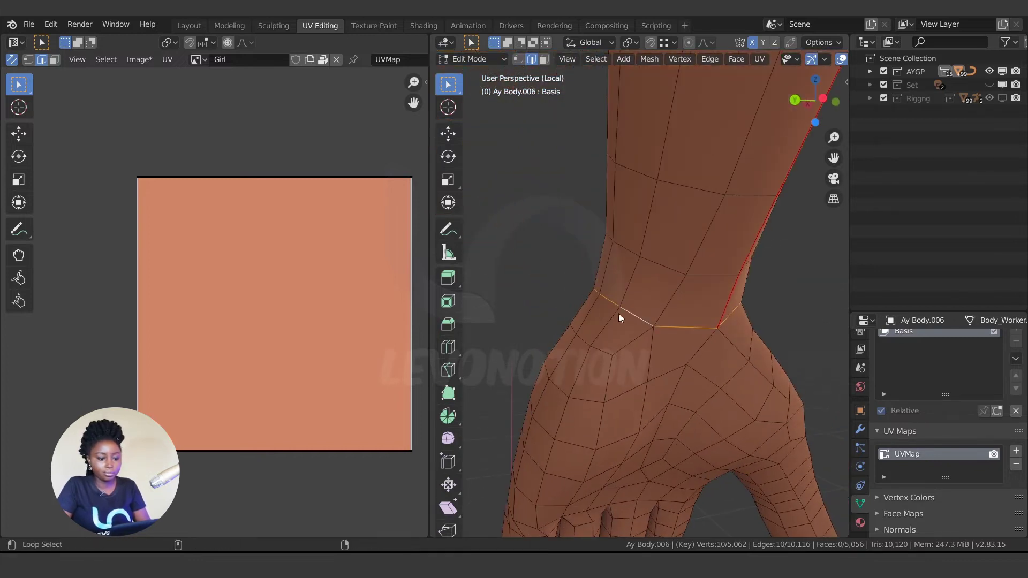
middle_click_drag(619, 313, 620, 354)
Mark the selected wrist loop as a UV seam.
key("u")
left_click(778, 394)
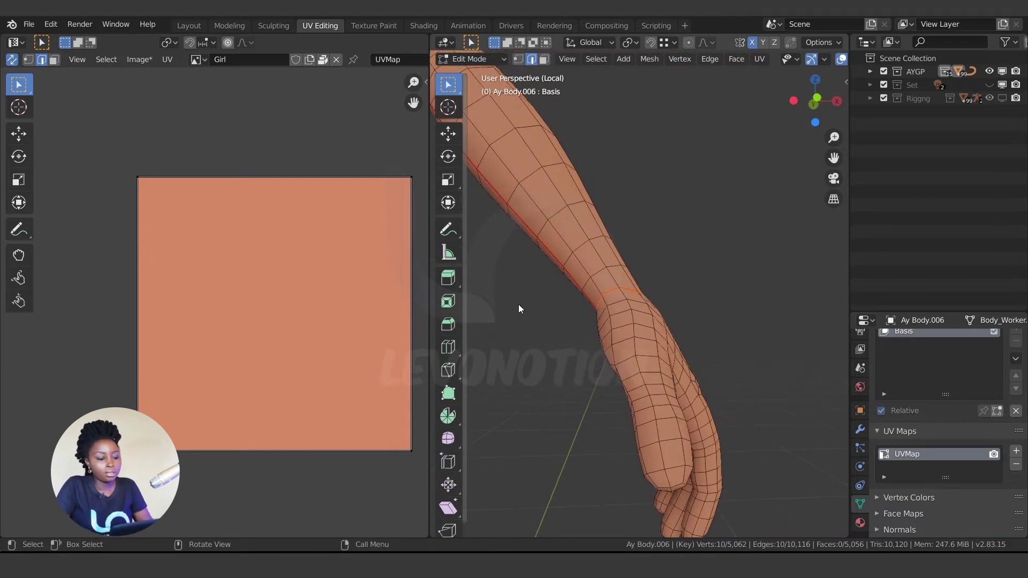
middle_click_drag(519, 305, 608, 279)
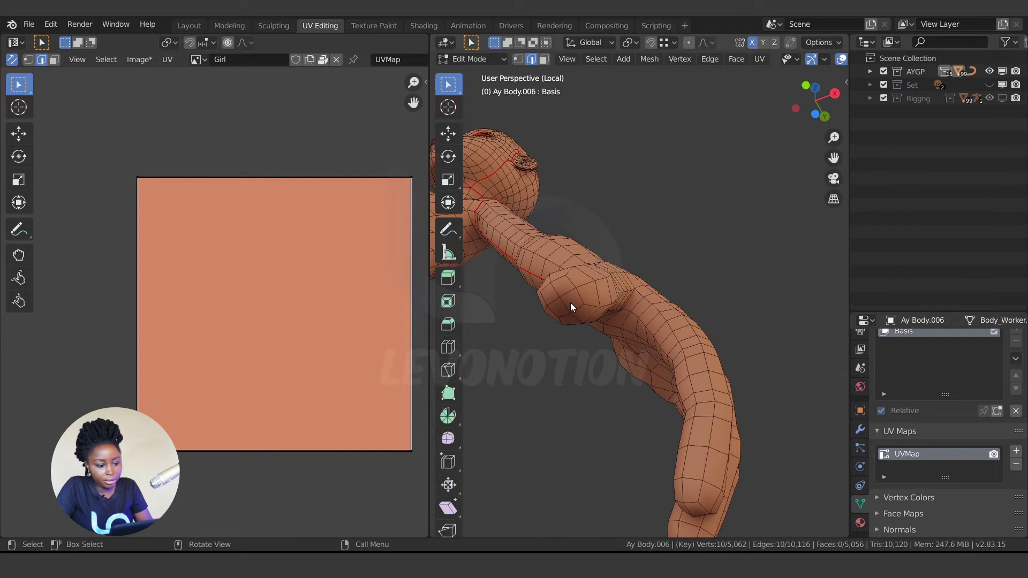
Start a shortest edge path on the fist and extend it along the hand to the fingertips.
left_click(566, 295)
middle_click_drag(614, 288, 507, 358)
left_click(509, 362, "shift")
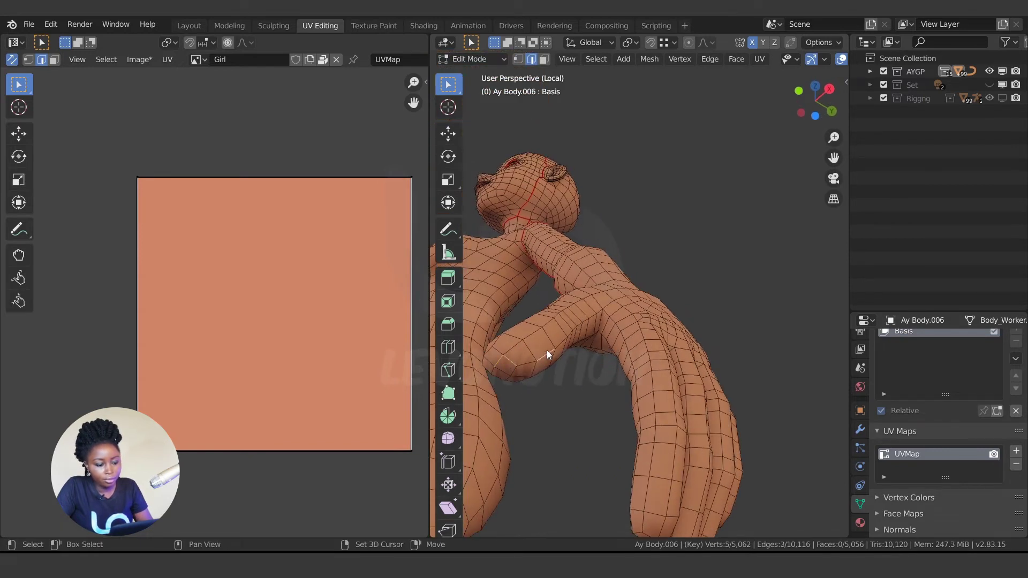
left_click(572, 338, "ctrl")
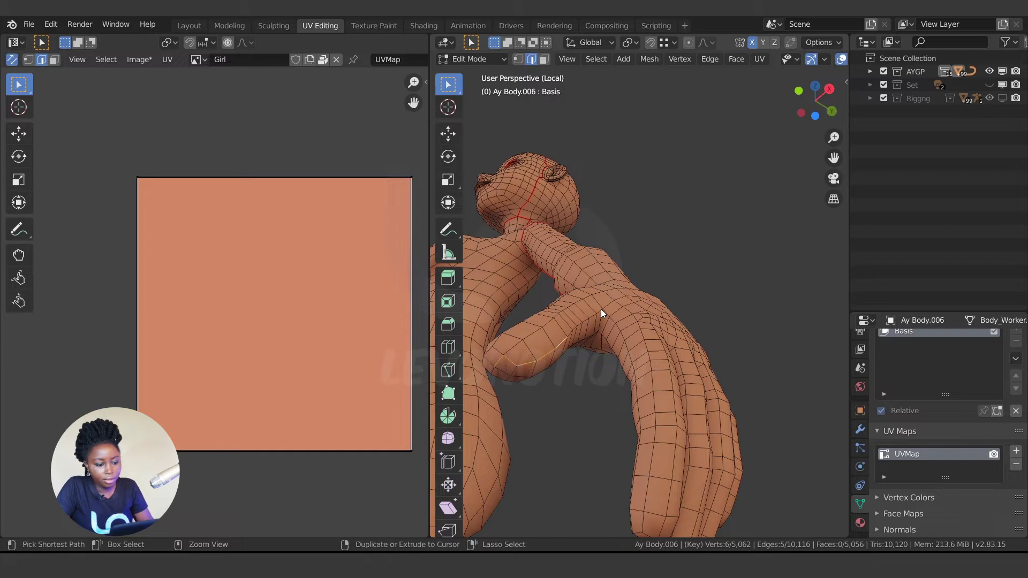
left_click(602, 312, "ctrl")
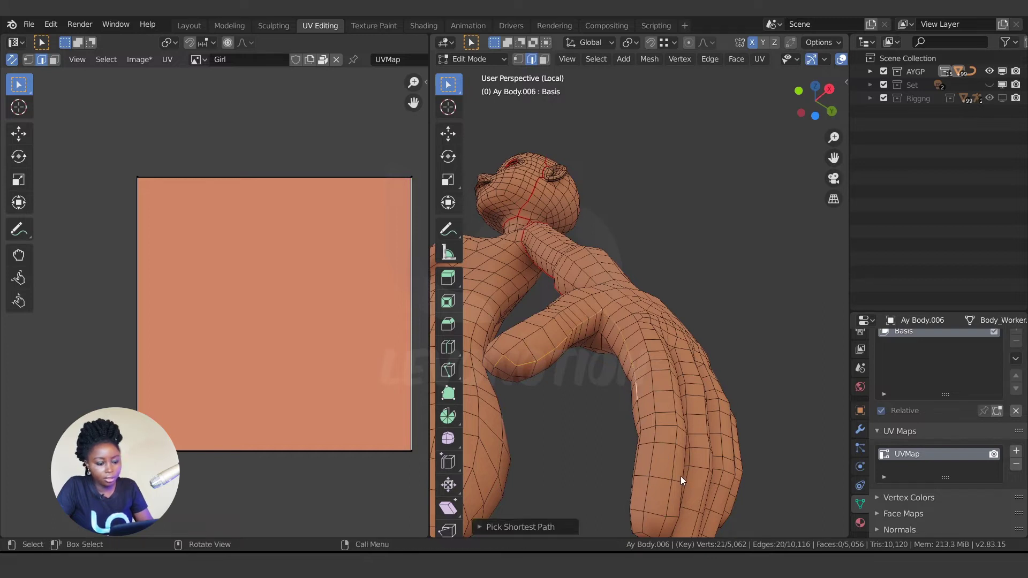
middle_click_drag(681, 476, 688, 281)
left_click(695, 358, "ctrl")
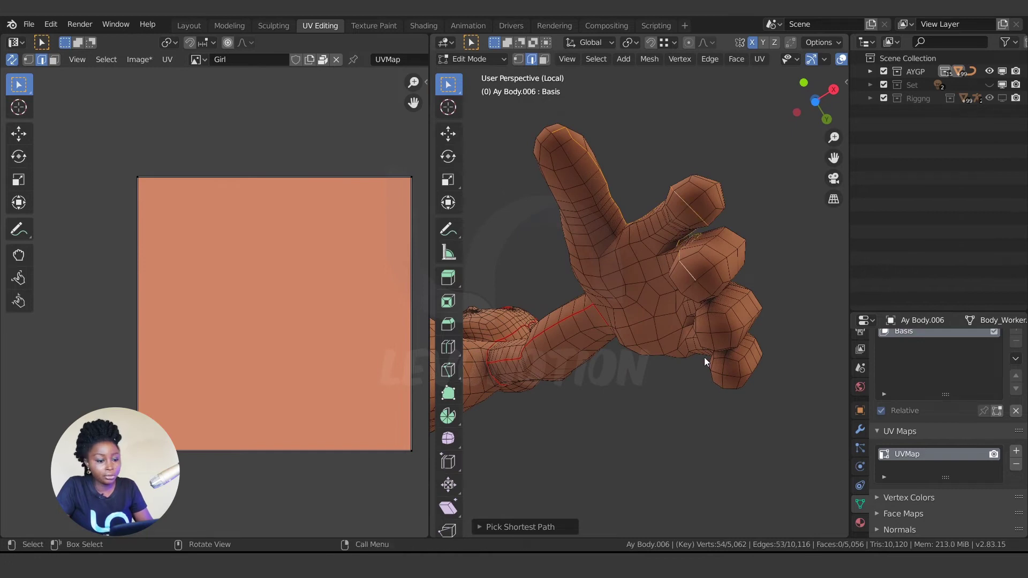
left_click(709, 327, "ctrl")
Continue the path around the fingers and back along the hand to the wrist.
middle_click_drag(729, 373, 677, 231)
left_click(767, 264, "ctrl")
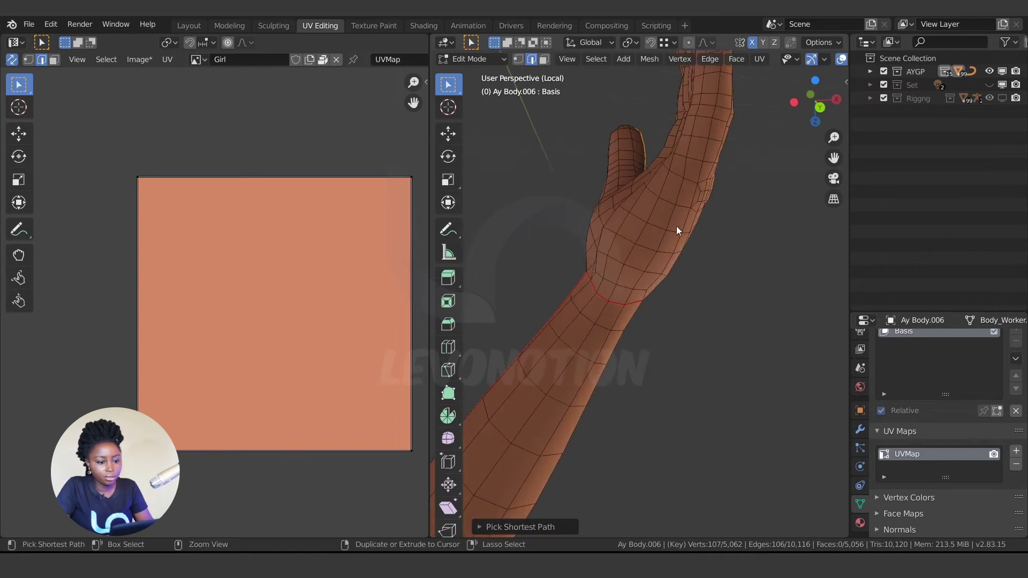
left_click(678, 195, "ctrl")
left_click(630, 295, "ctrl")
middle_click_drag(629, 294, 759, 376)
left_click(707, 395, "ctrl")
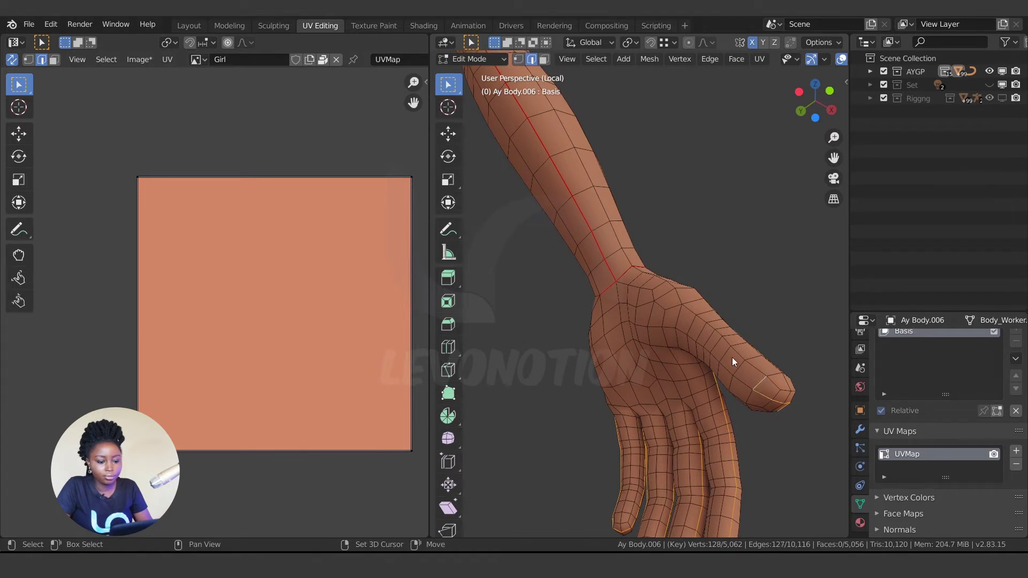
middle_click_drag(731, 358, 615, 299)
left_click(678, 349, "ctrl")
left_click(637, 308, "ctrl")
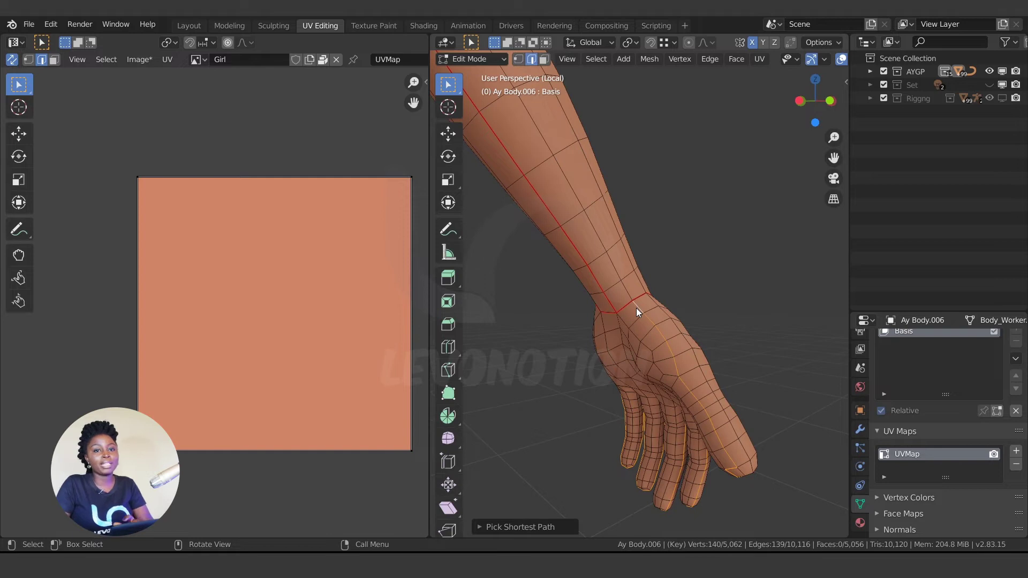
scroll(638, 306, "down", 2)
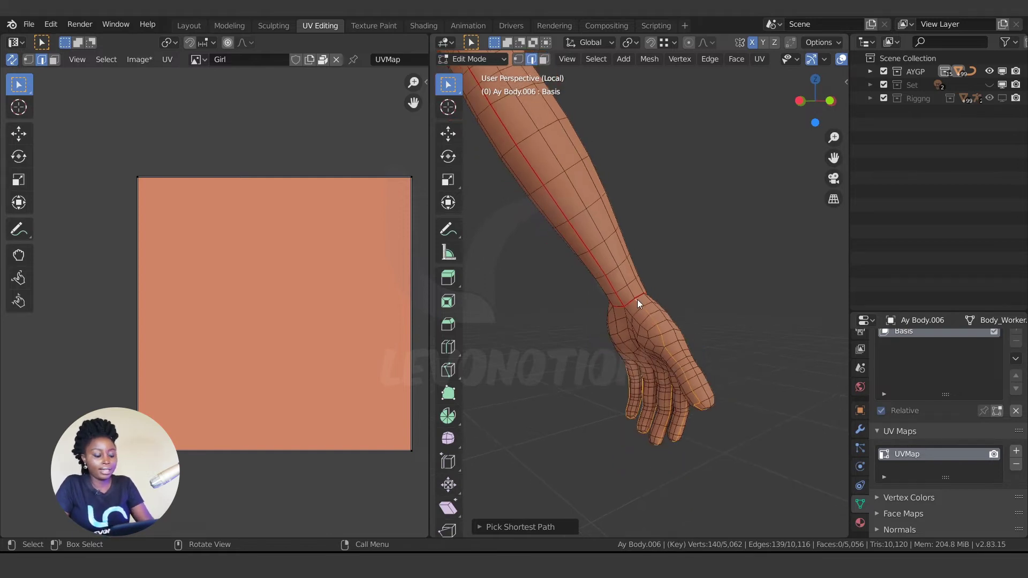
Mark the selected hand and finger edges as a seam.
key("u")
left_click(637, 295)
scroll(671, 307, "down", 2)
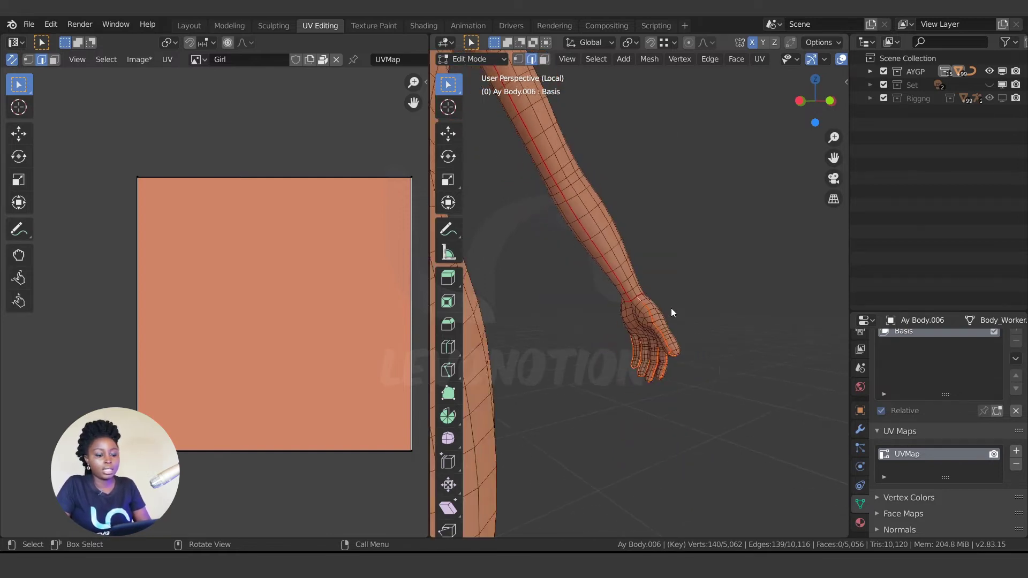
middle_click_drag(671, 307, 629, 458)
scroll(578, 430, "up", 3)
middle_click_drag(577, 430, 674, 382)
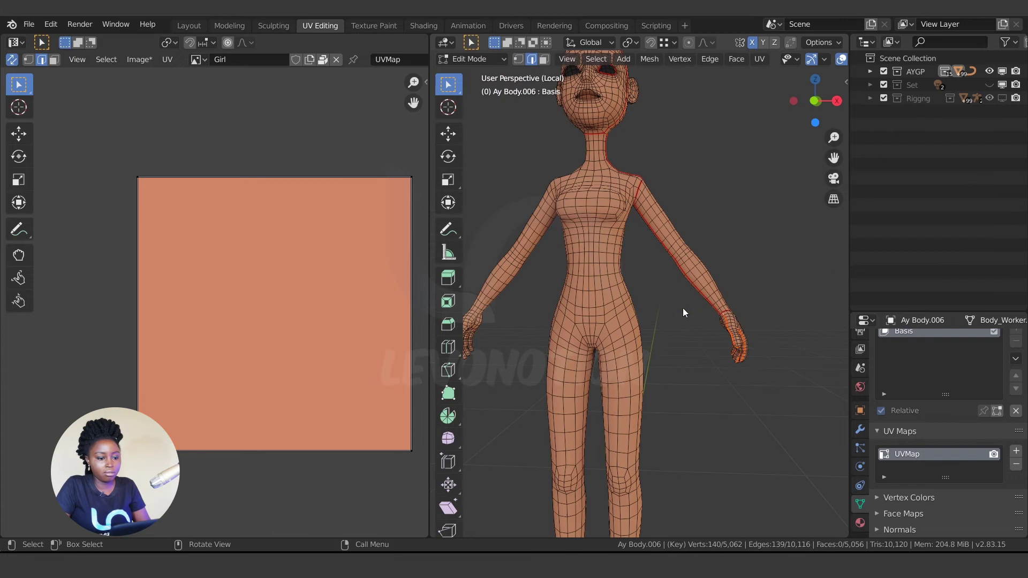
scroll(535, 221, "up", 2)
middle_click_drag(534, 221, 586, 296)
Select an edge path from the armpit down the side of the torso, undoing the last extension.
scroll(586, 296, "up", 4)
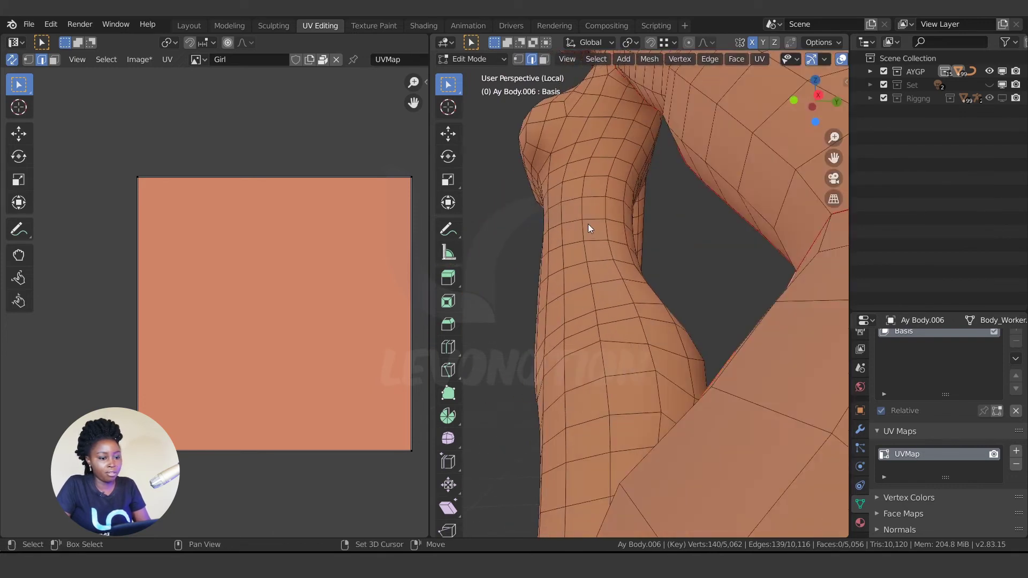
scroll(693, 348, "down", 3)
middle_click_drag(694, 347, 717, 271)
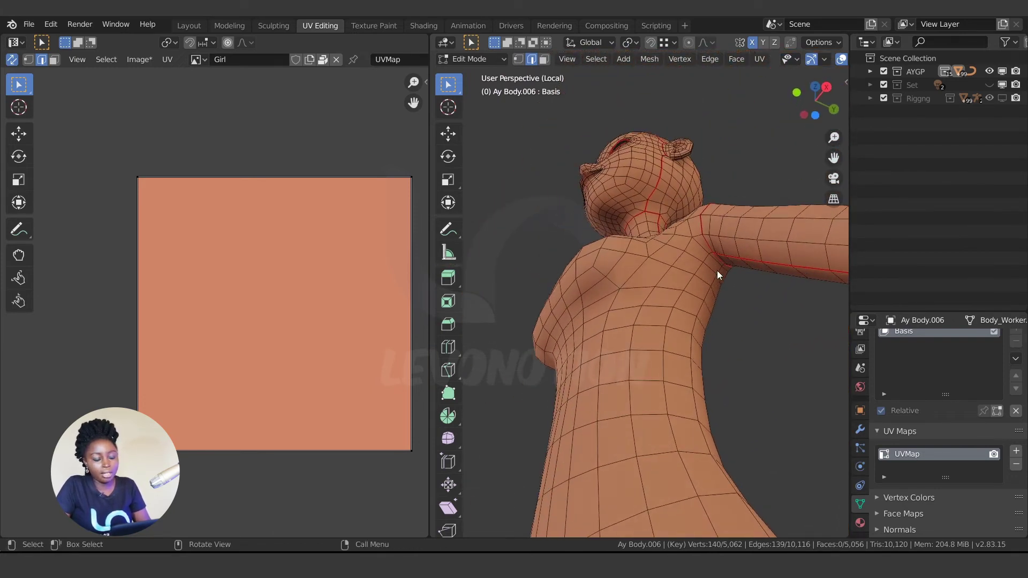
scroll(672, 265, "down", 2)
scroll(619, 325, "up", 2)
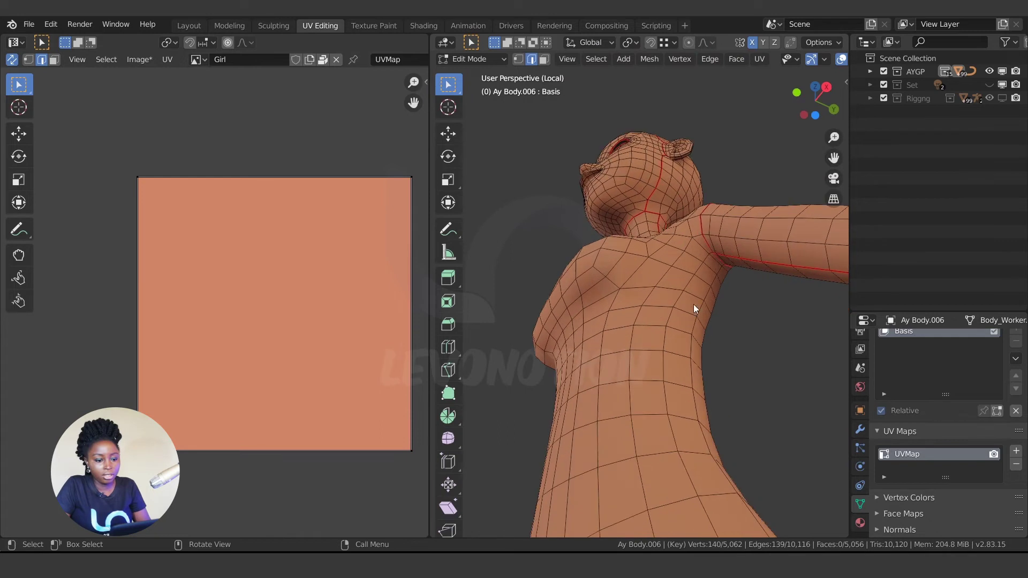
left_click(709, 253)
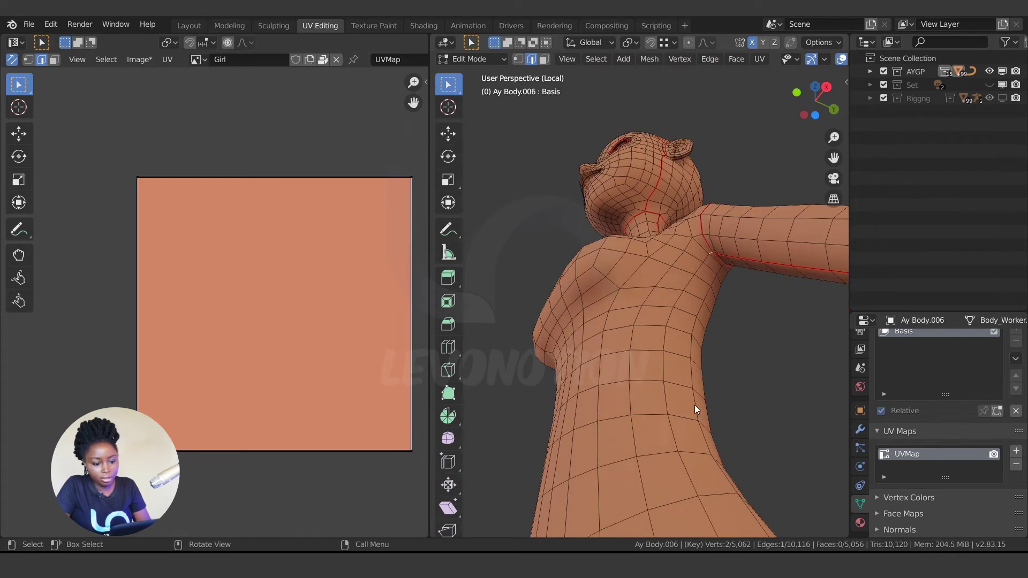
middle_click_drag(709, 286, 732, 266)
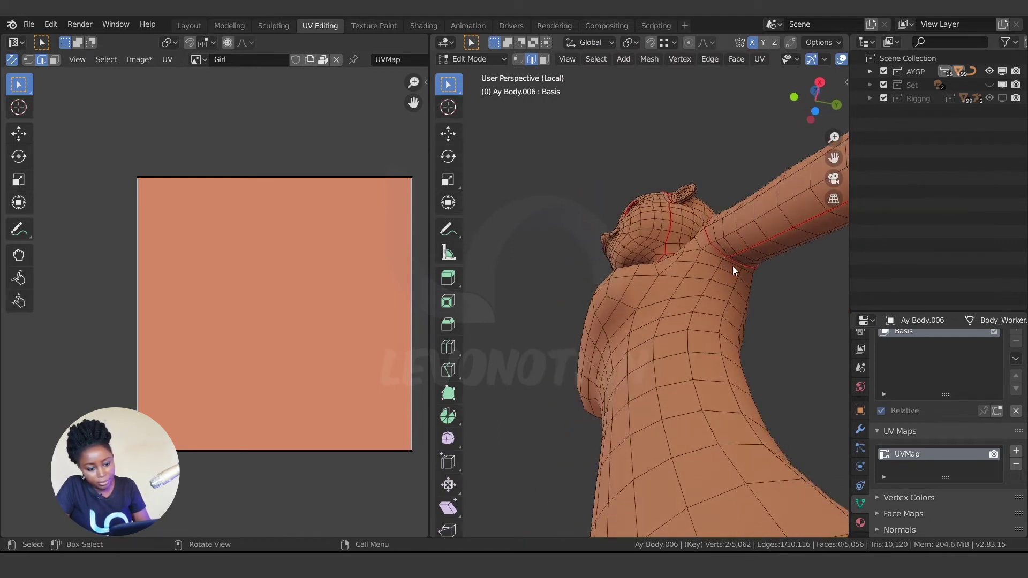
left_click(722, 329, "ctrl")
middle_click_drag(722, 329, 704, 390)
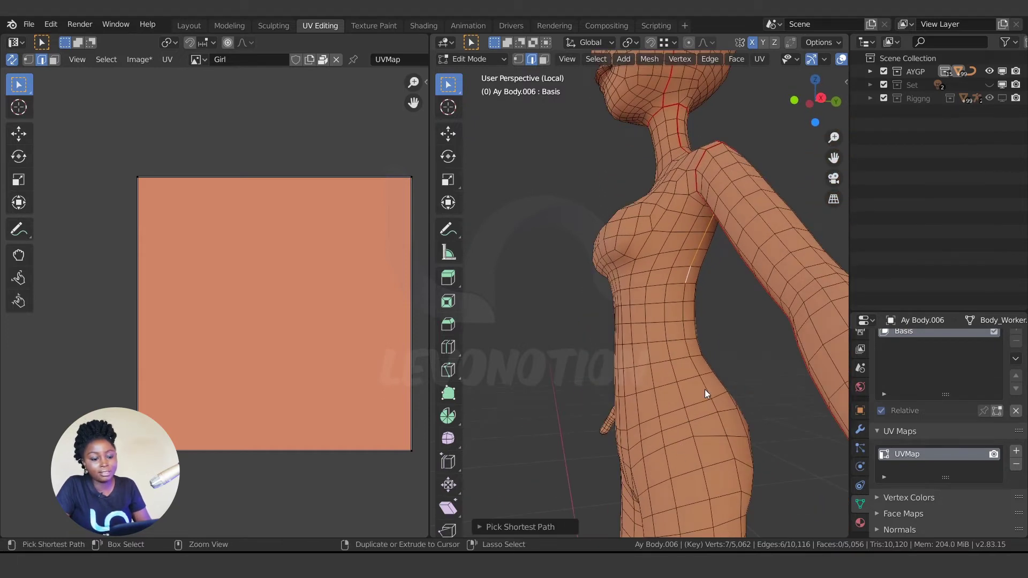
left_click(704, 390, "ctrl")
middle_click_drag(634, 389, 568, 381)
left_click(617, 405, "ctrl")
key("ctrl+z")
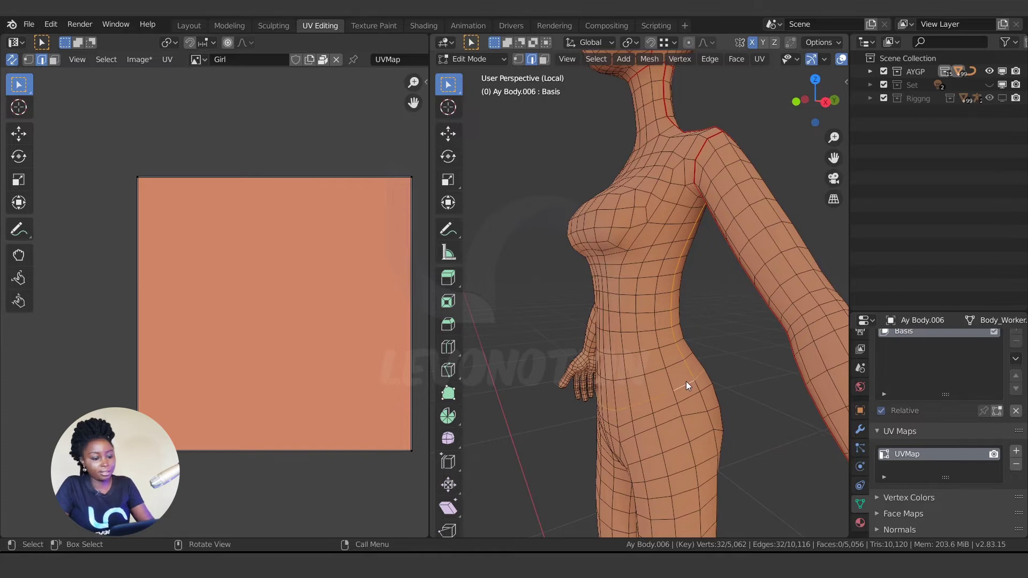
Mark the selected waist loop as a UV seam.
key("u")
left_click(687, 382)
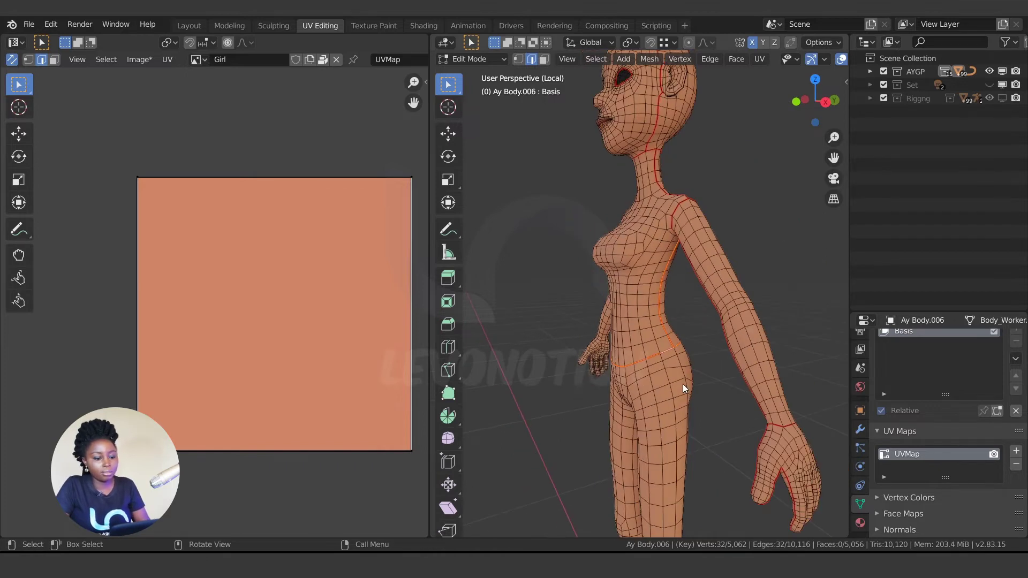
middle_click_drag(683, 385, 766, 400)
scroll(646, 362, "down", 3)
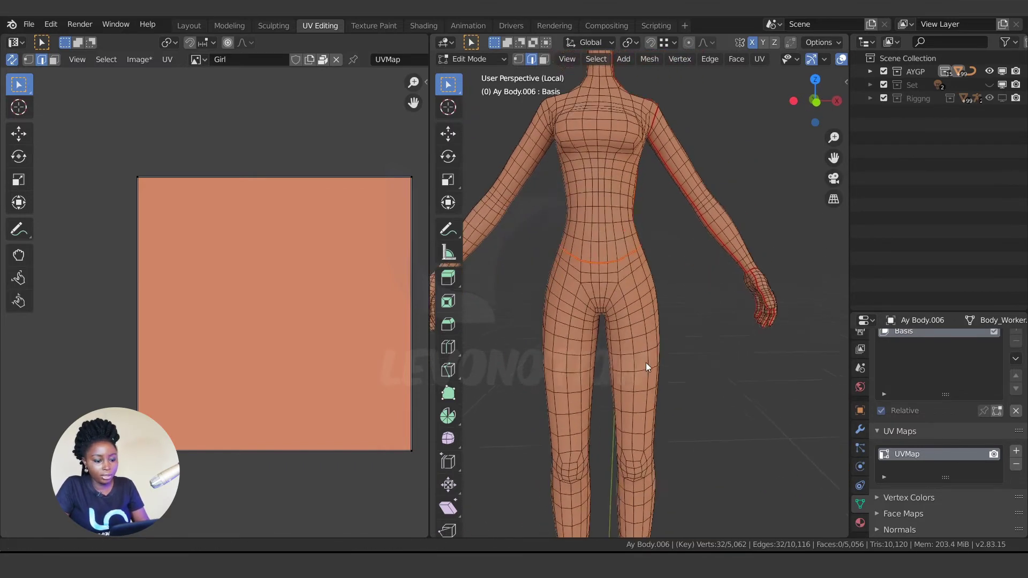
scroll(606, 215, "up", 5)
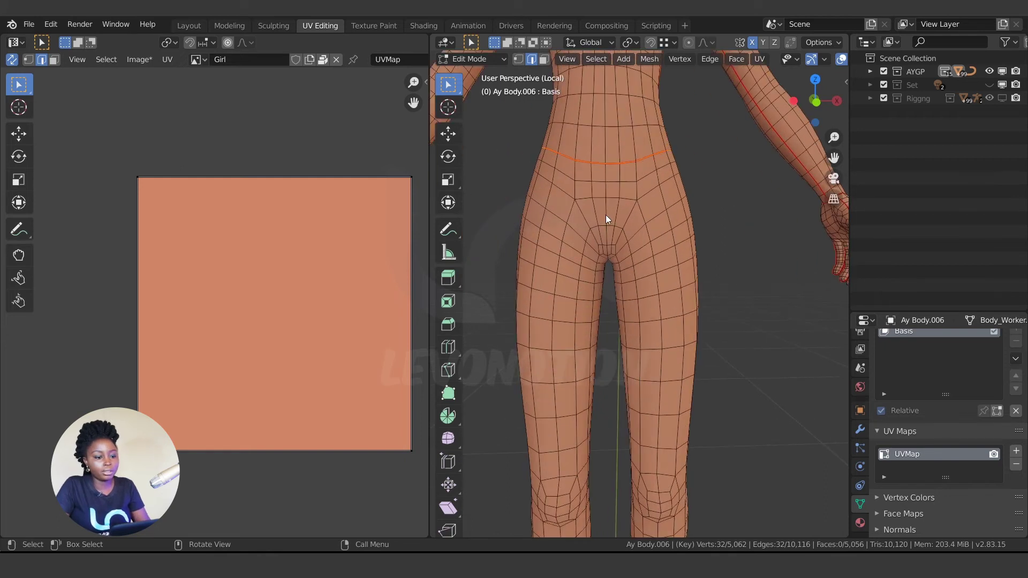
Mark a seam from below the waist through the crotch and up the back of the hips.
left_click(607, 163)
middle_click_drag(589, 341, 621, 221)
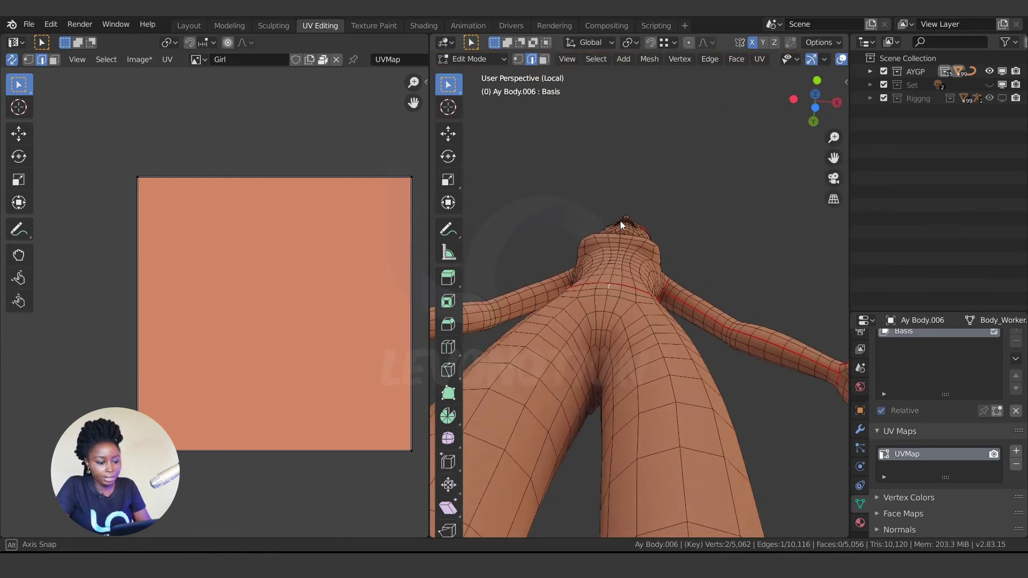
left_click(582, 387, "ctrl")
middle_click_drag(586, 381, 759, 429)
scroll(759, 429, "up", 2)
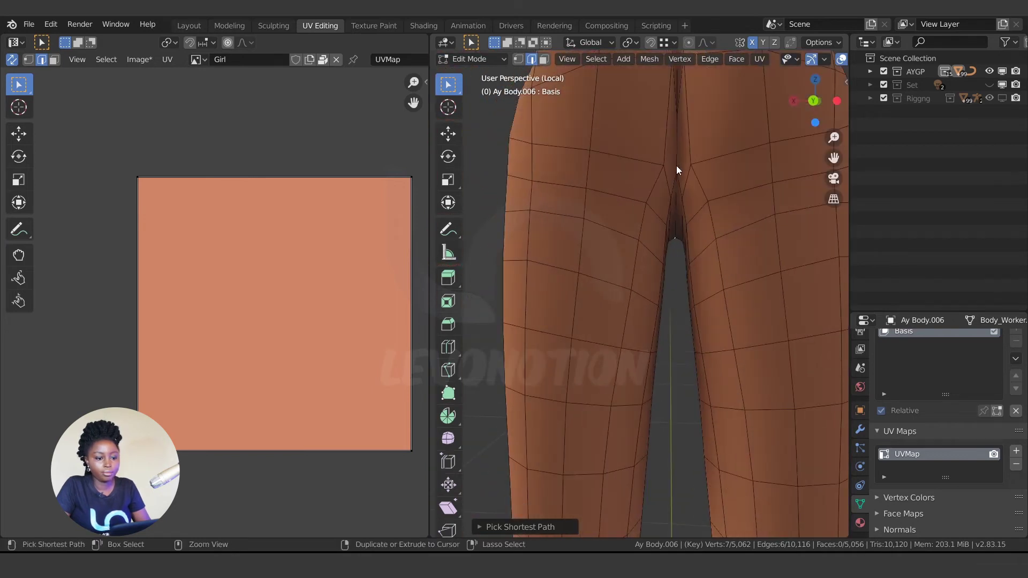
left_click(677, 166, "ctrl")
middle_click_drag(677, 166, 677, 258)
scroll(711, 214, "up", 3)
scroll(710, 200, "down", 2)
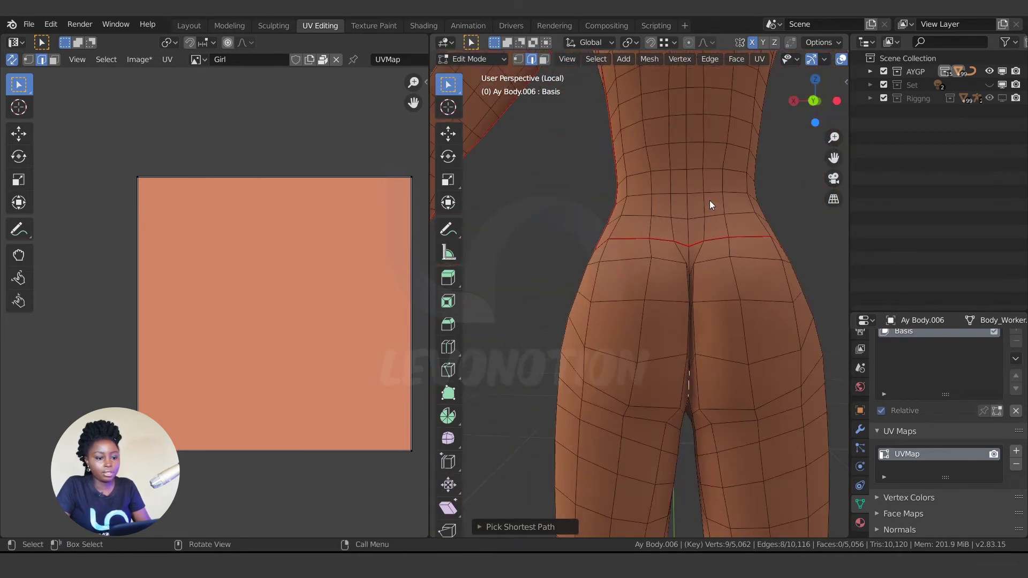
left_click(691, 258, "ctrl")
key("u")
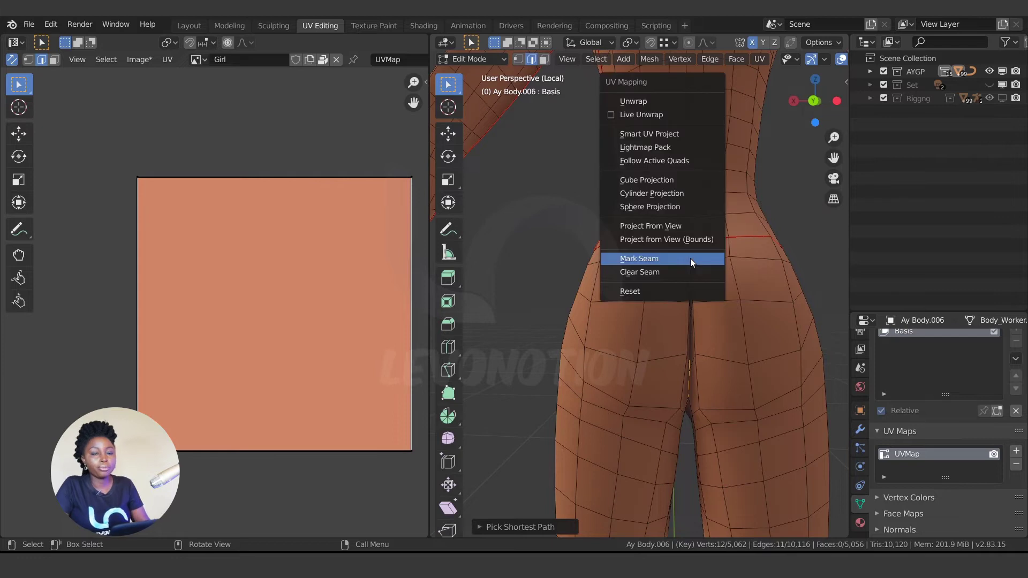
left_click(690, 257)
Mark a seam along a path running down the inner leg to the ankle.
scroll(596, 350, "down", 3)
middle_click_drag(596, 350, 445, 364)
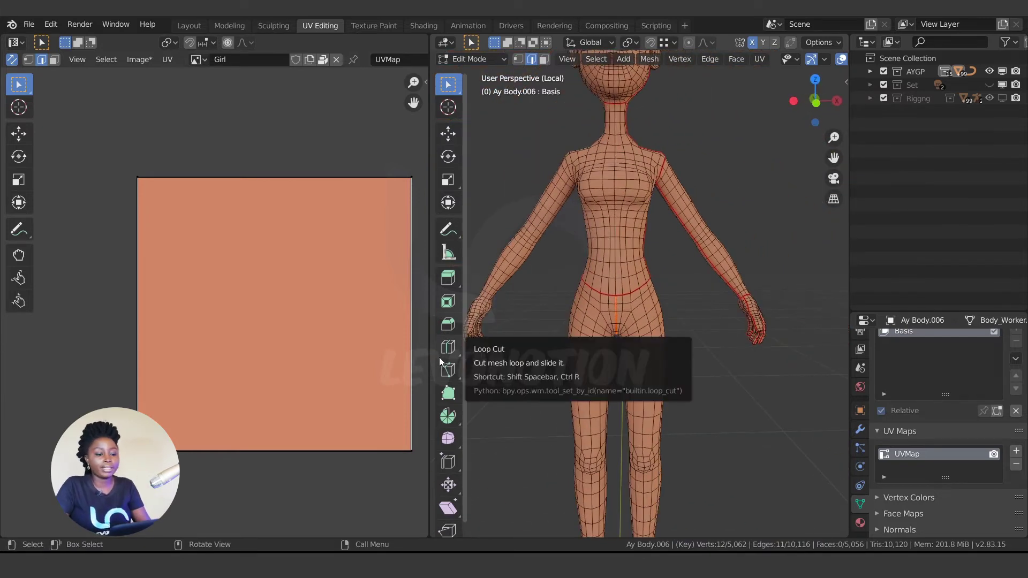
middle_click_drag(614, 356, 653, 419)
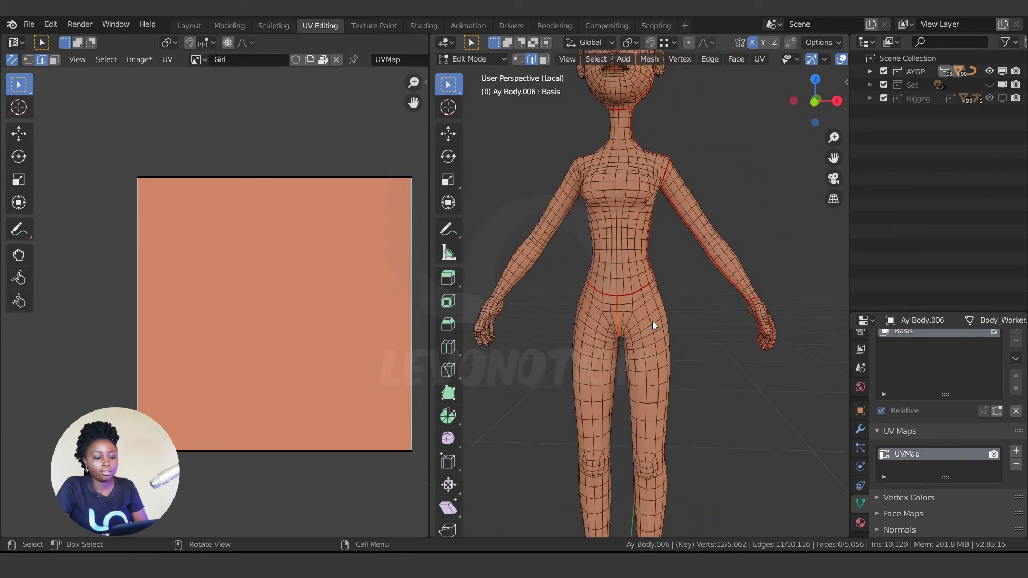
middle_click_drag(652, 321, 558, 334)
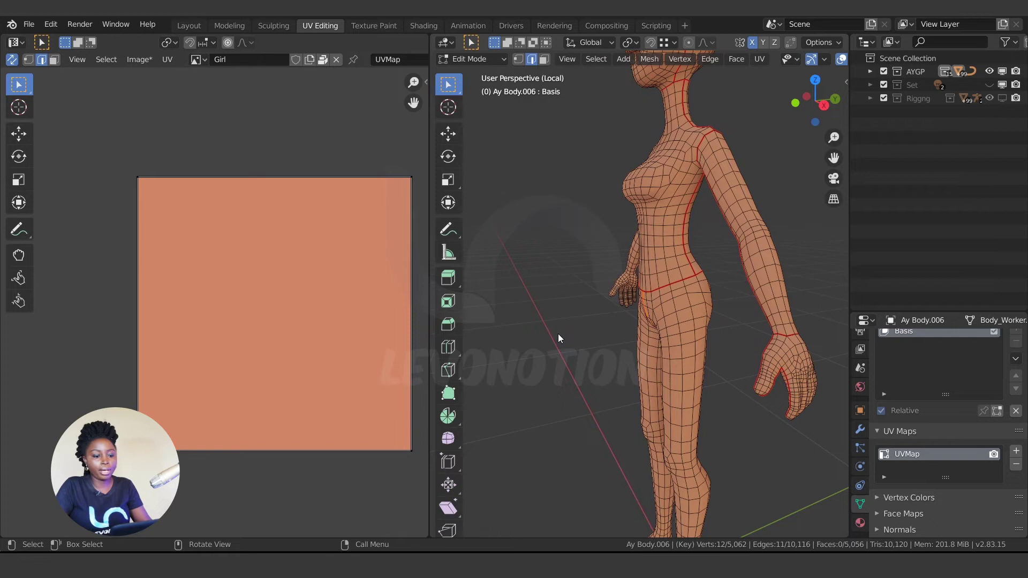
left_click(693, 486)
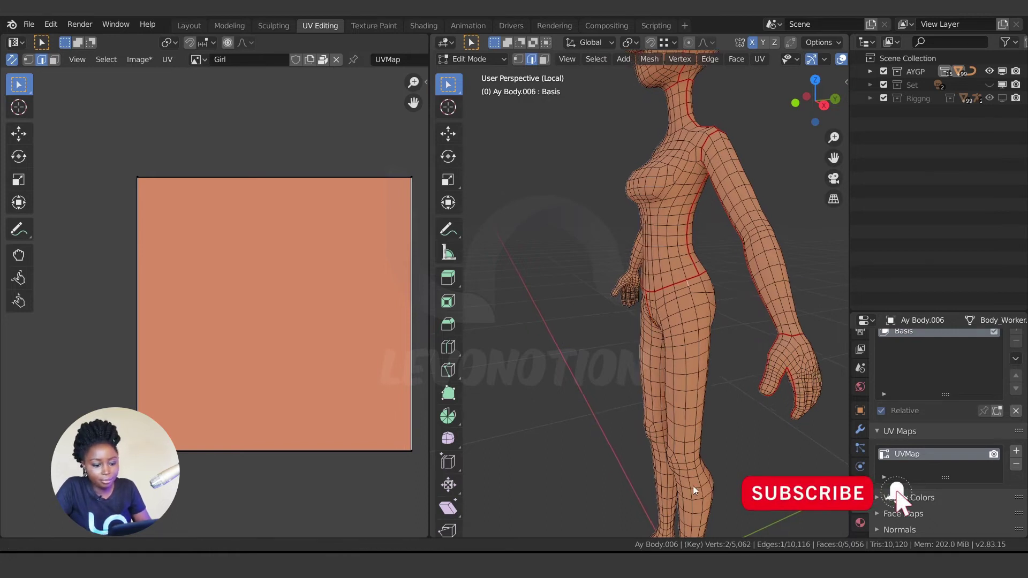
middle_click_drag(693, 486, 680, 236, "shift")
left_click(676, 175, "ctrl")
left_click(653, 202)
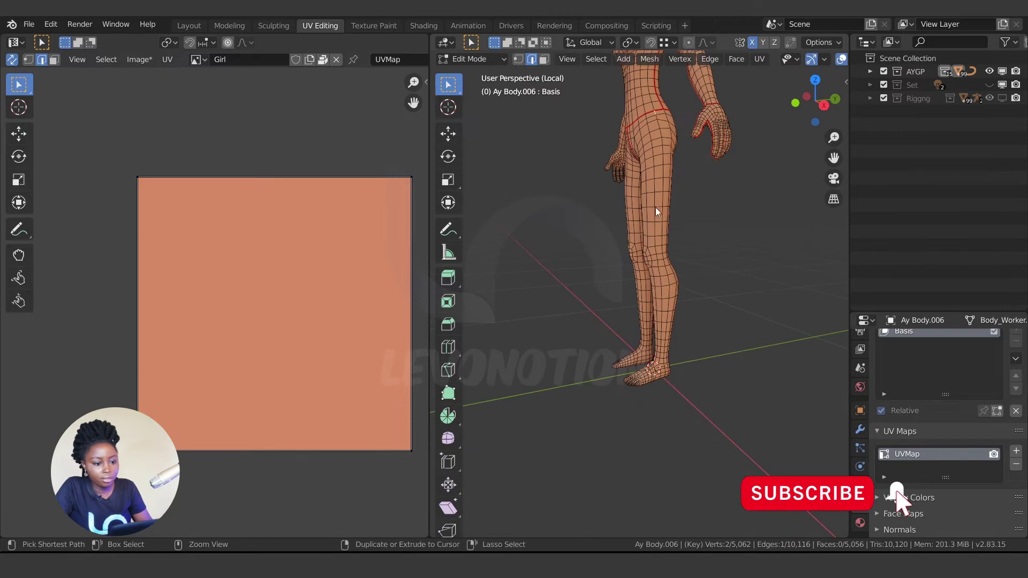
left_click(663, 210, "ctrl")
middle_click_drag(662, 210, 700, 354)
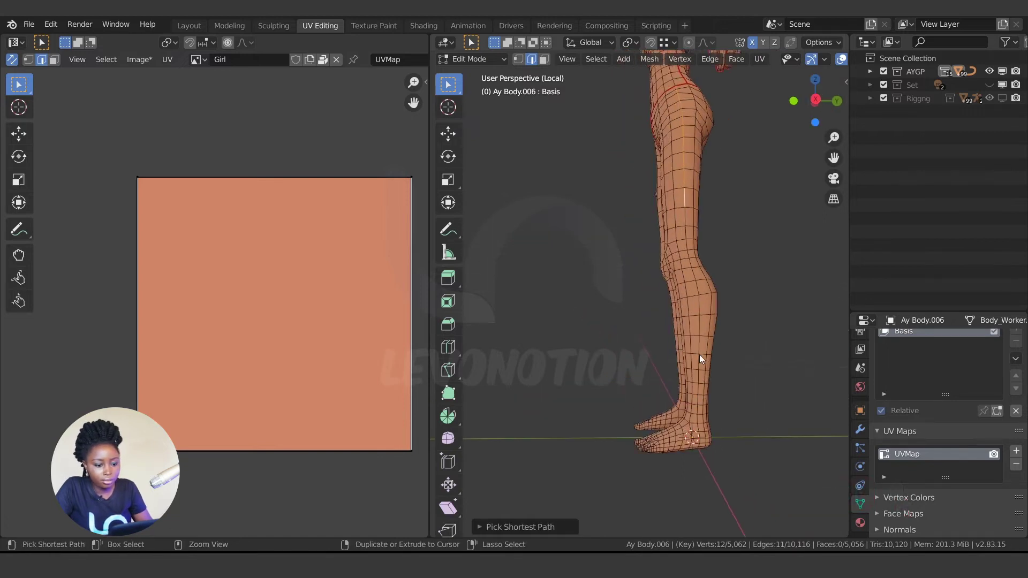
left_click(698, 361, "ctrl")
scroll(694, 482, "up", 2)
left_click(691, 388, "ctrl")
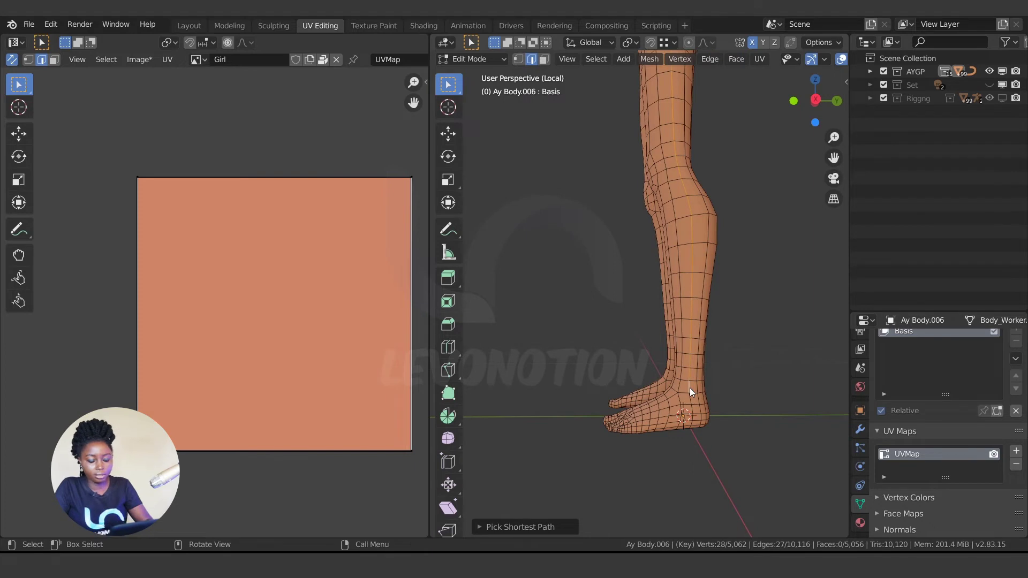
key("u")
left_click(690, 388)
Select the edge loop around the ankle and mark it as a seam.
key("alt")
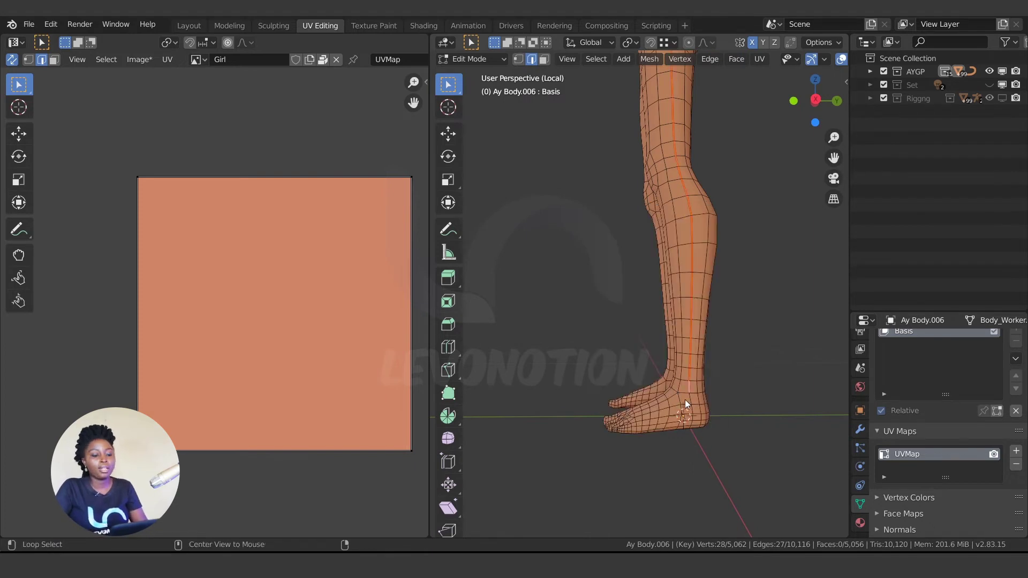
left_click(683, 391, "alt")
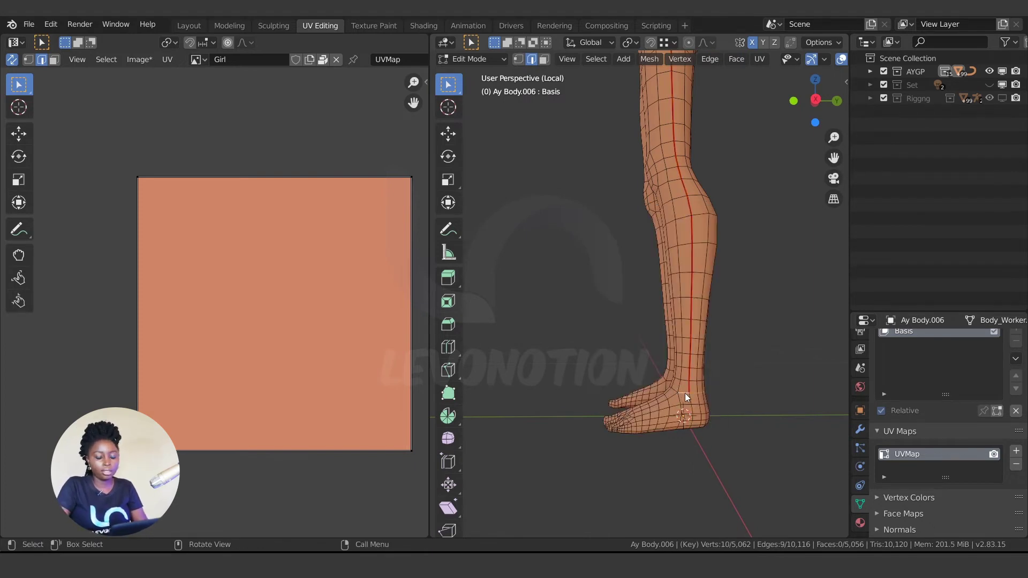
key("KP_Decimal")
scroll(734, 348, "down", 4)
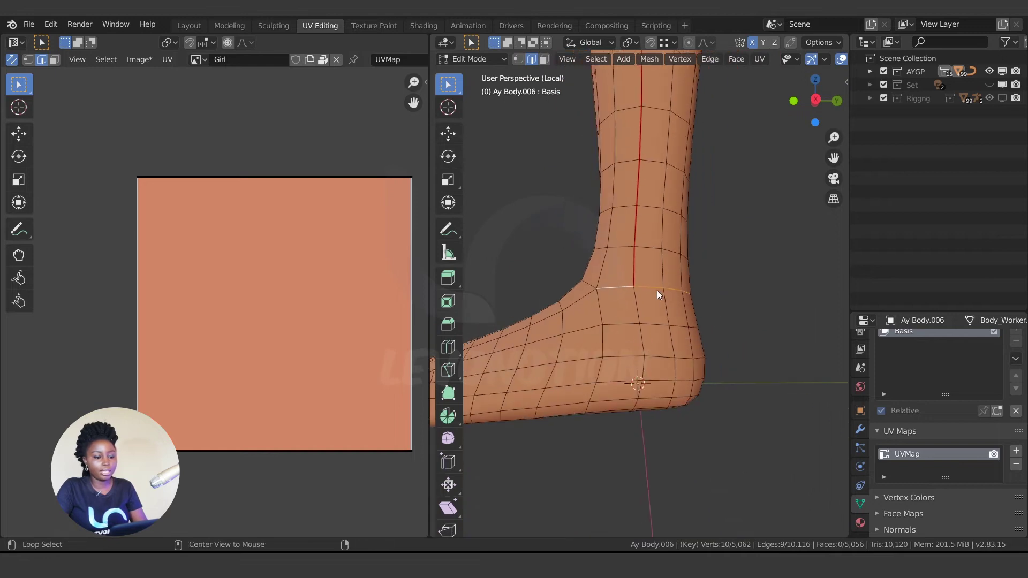
middle_click_drag(691, 277, 710, 342)
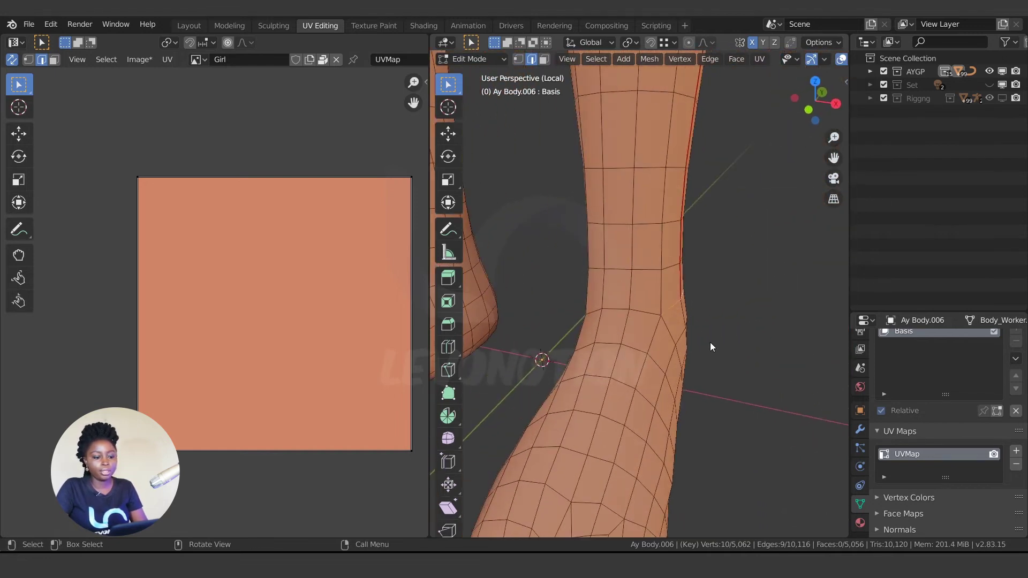
left_click(636, 312, "alt")
middle_click_drag(568, 352, 682, 361)
key("u")
left_click(601, 342)
Select the edge loops around the sole of the foot.
left_click(674, 370, "alt")
middle_click_drag(531, 413, 630, 405)
left_click(629, 405, "alt+shift")
scroll(585, 424, "up", 4)
Build a shortest edge path from one foot edge along the sole toward the toes.
scroll(571, 513, "down", 3)
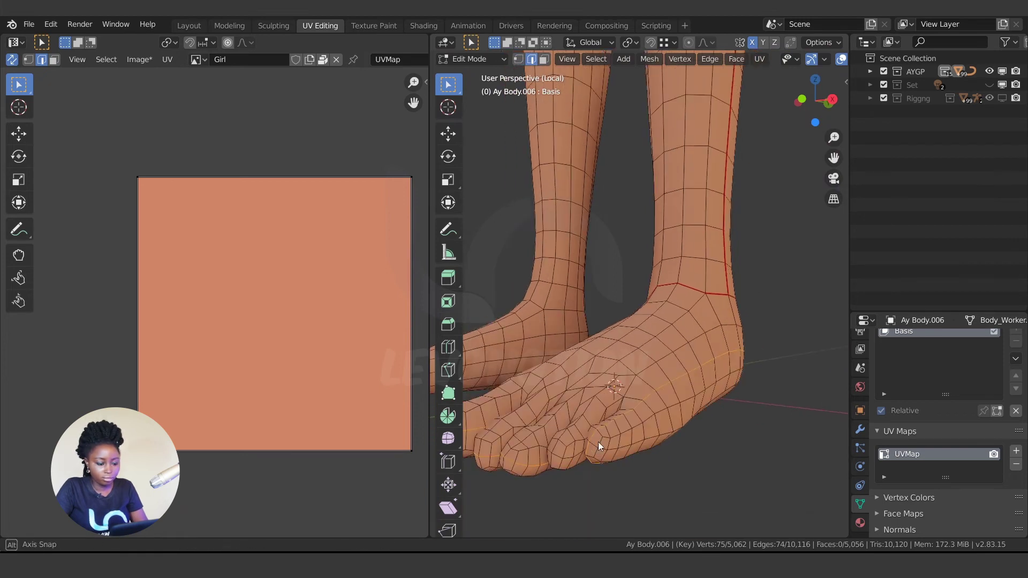
middle_click_drag(598, 442, 633, 429)
left_click(635, 415)
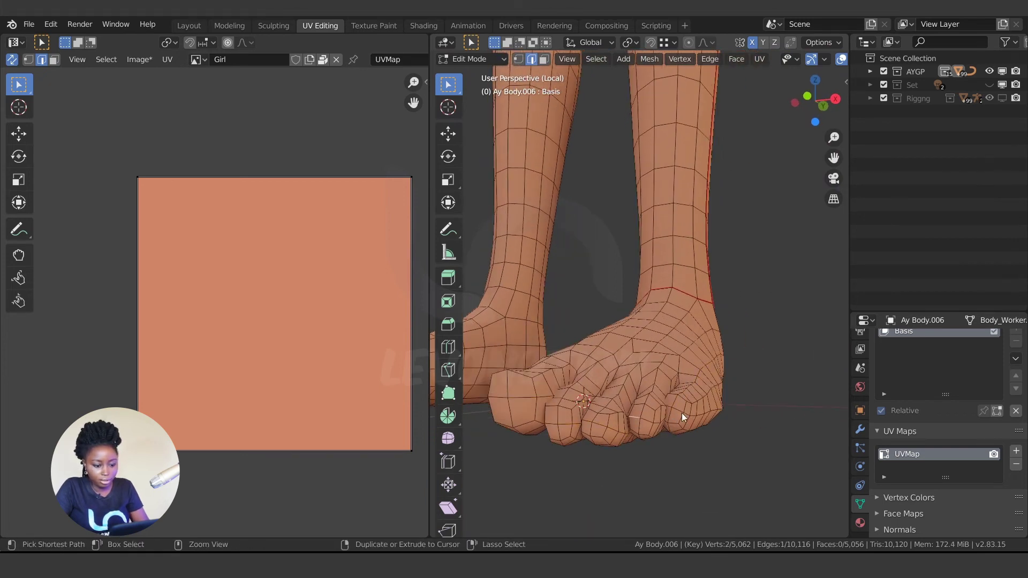
left_click(693, 415, "ctrl")
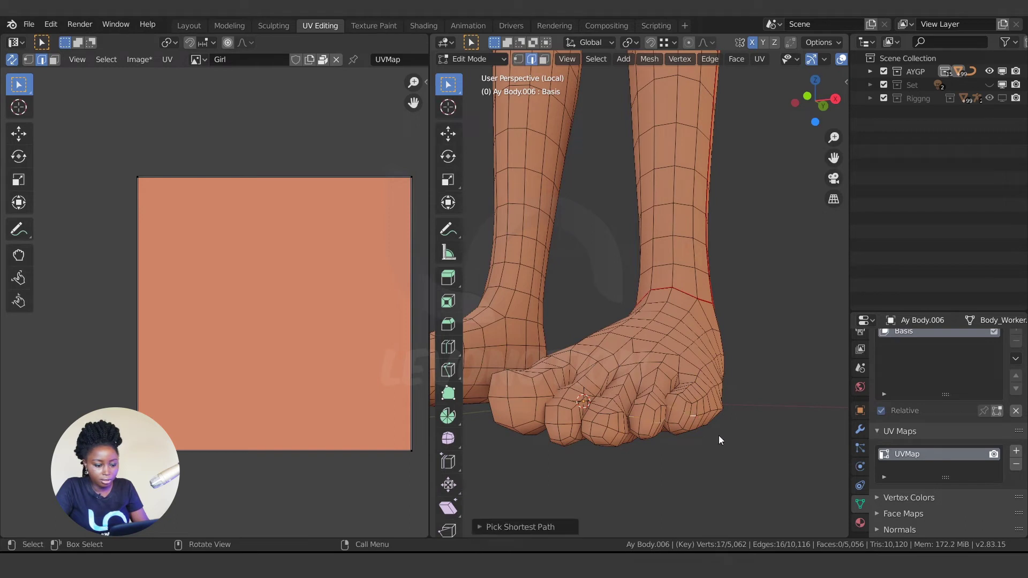
middle_click_drag(719, 435, 675, 405)
left_click(723, 409, "ctrl")
scroll(762, 393, "down", 2)
left_click(589, 392, "ctrl")
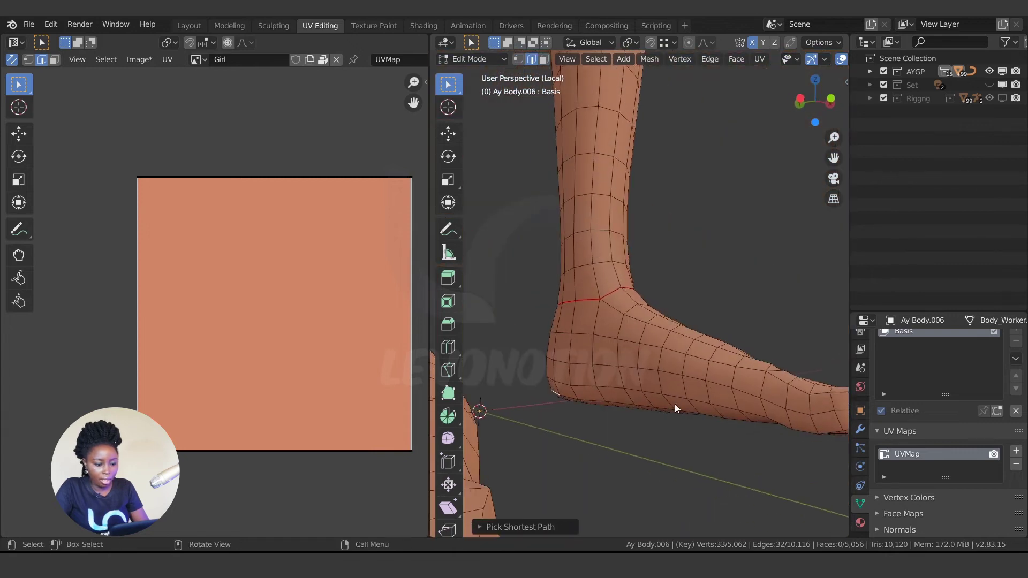
left_click(684, 408, "ctrl")
middle_click_drag(743, 412, 642, 400)
Extend the path across the front of the toes and mark the foot path as a seam.
left_click(536, 369, "ctrl")
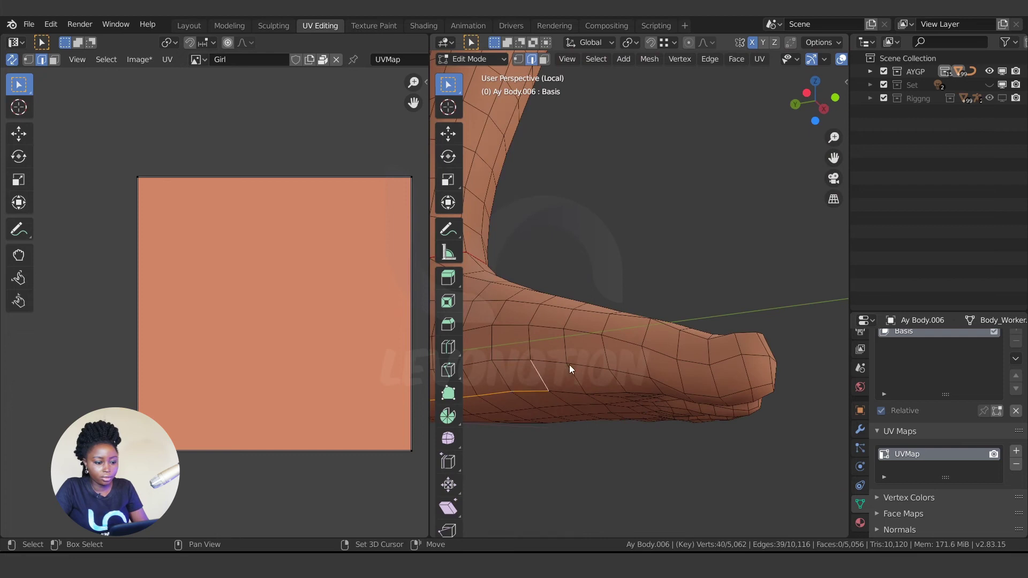
left_click(594, 368, "ctrl")
left_click(722, 359, "ctrl")
middle_click_drag(722, 358, 659, 337)
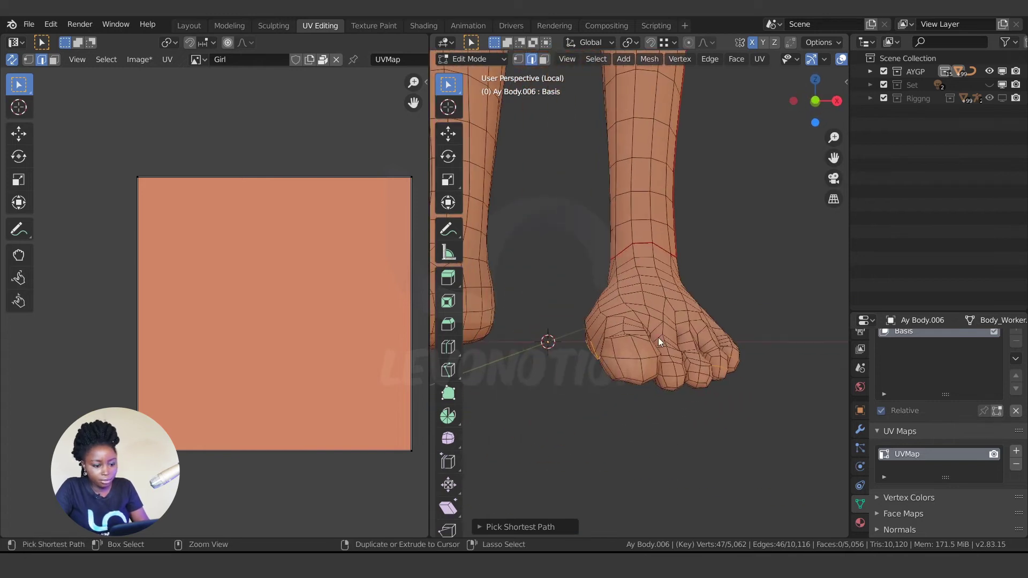
left_click(645, 362, "ctrl")
left_click(669, 375, "ctrl")
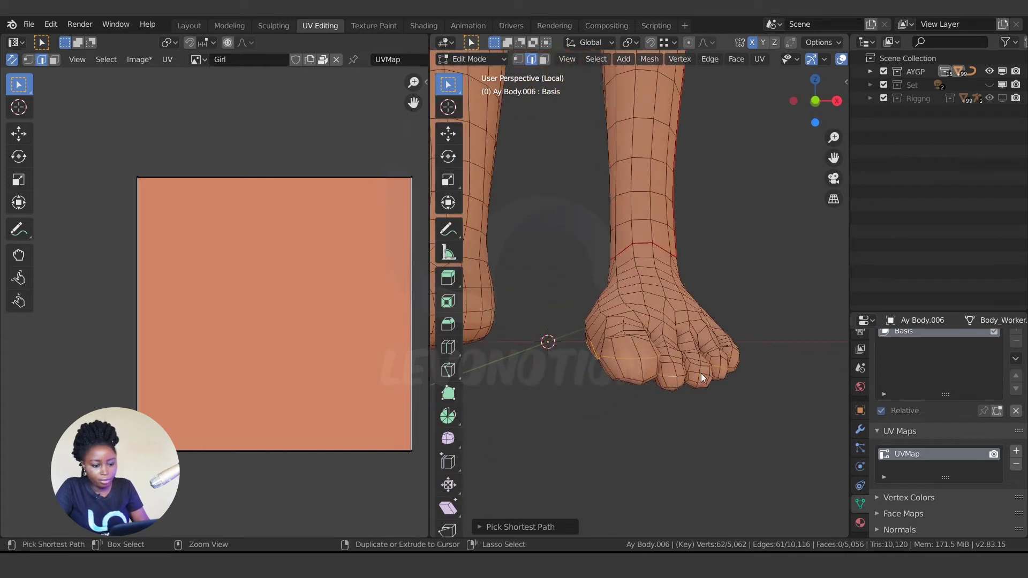
middle_click_drag(703, 374, 676, 390)
scroll(675, 389, "up", 3)
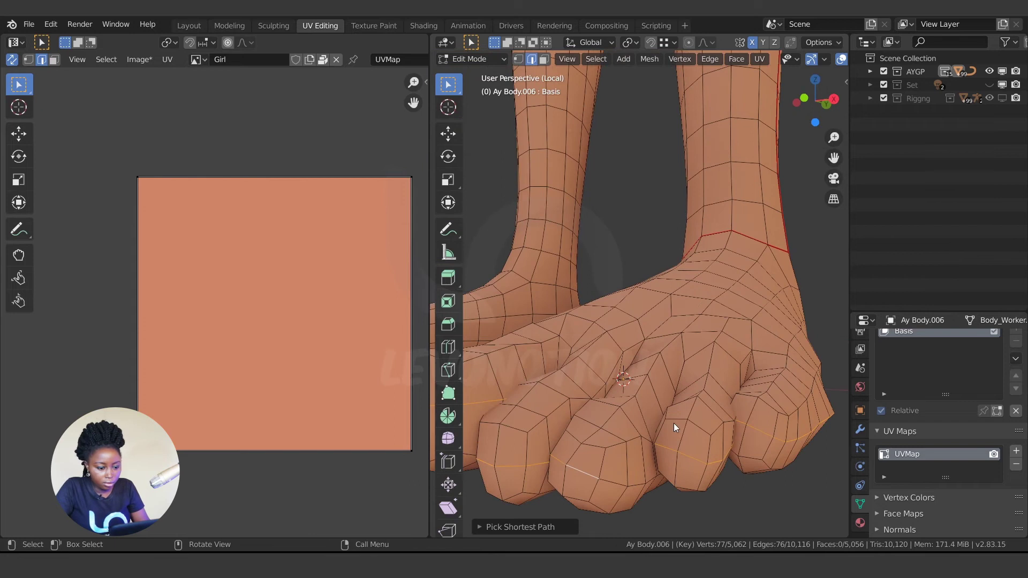
scroll(665, 462, "up", 3)
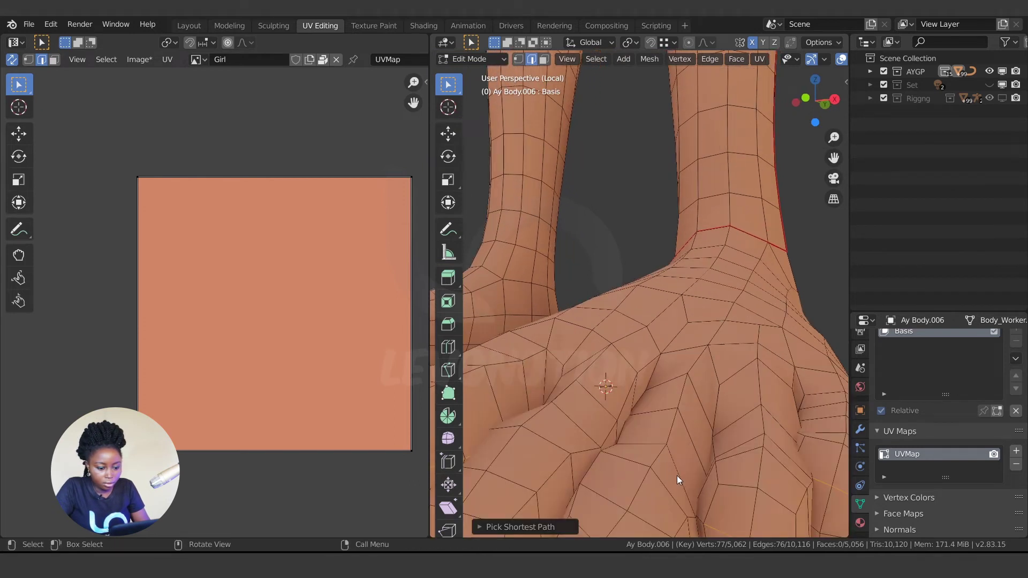
scroll(716, 455, "down", 5)
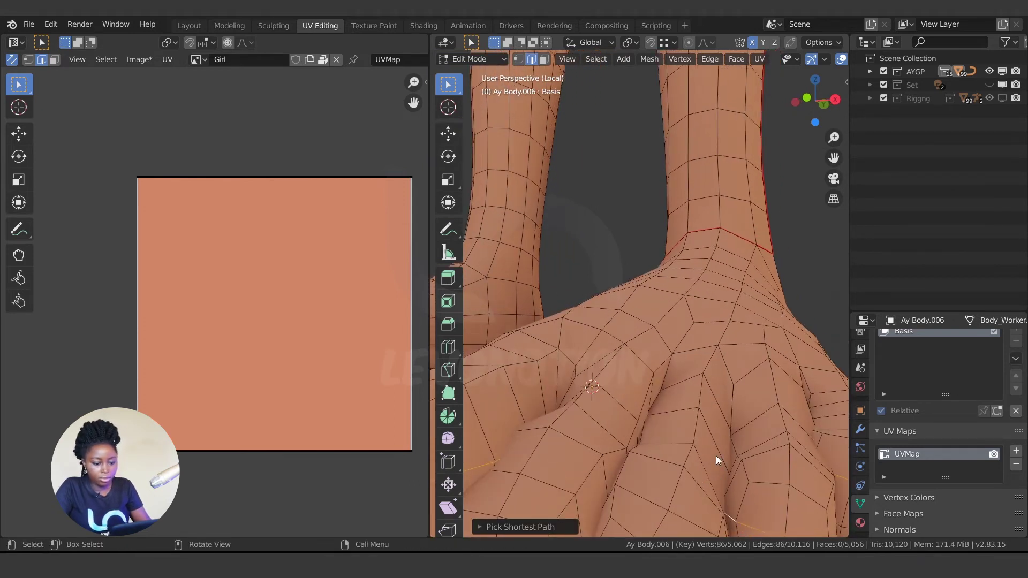
key("u")
left_click(716, 456)
scroll(716, 456, "down", 8)
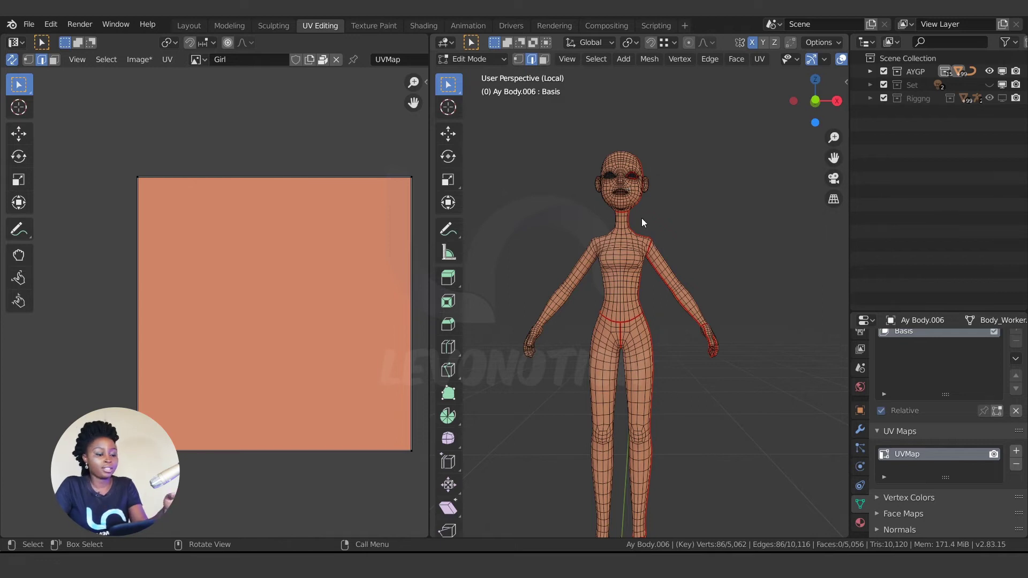
Symmetrize the whole mesh from +X to -X, then reselect all of it.
key("a")
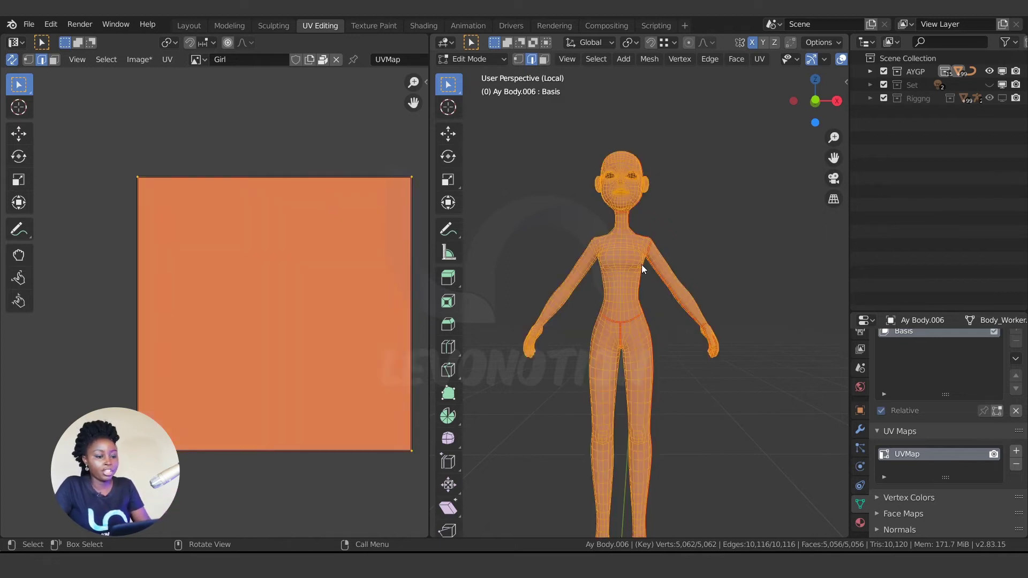
key("q")
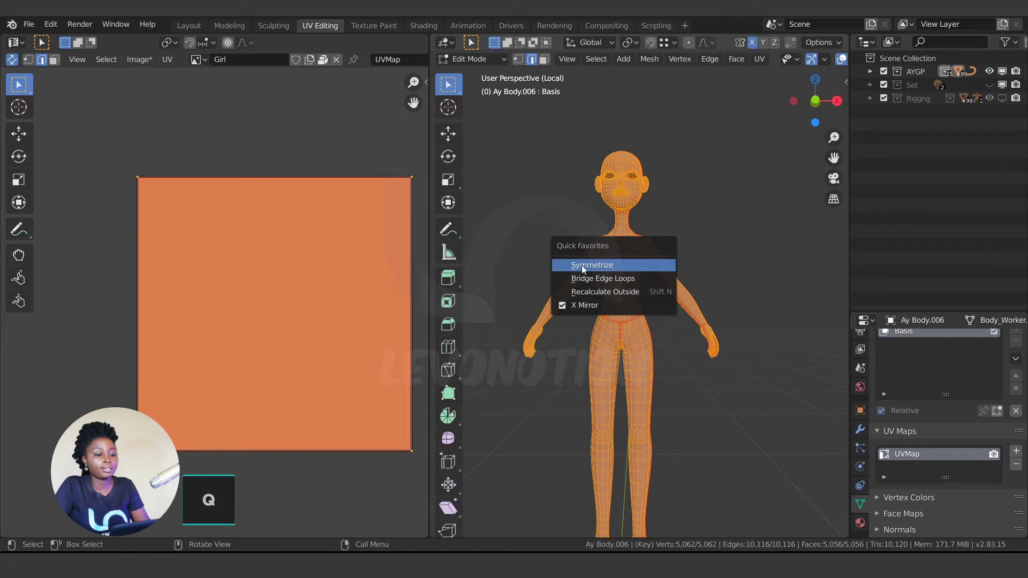
left_click(590, 265)
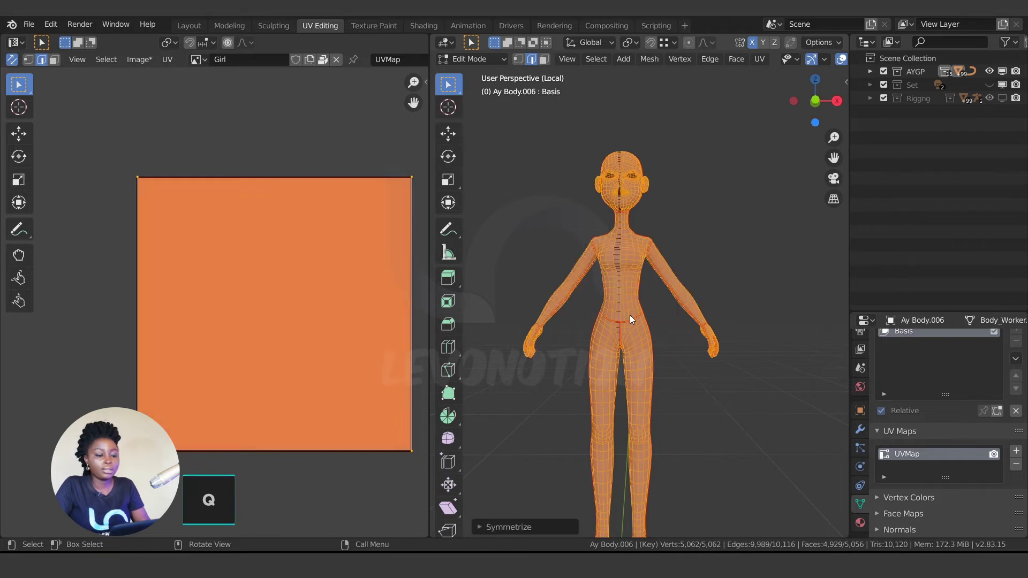
left_click(515, 526)
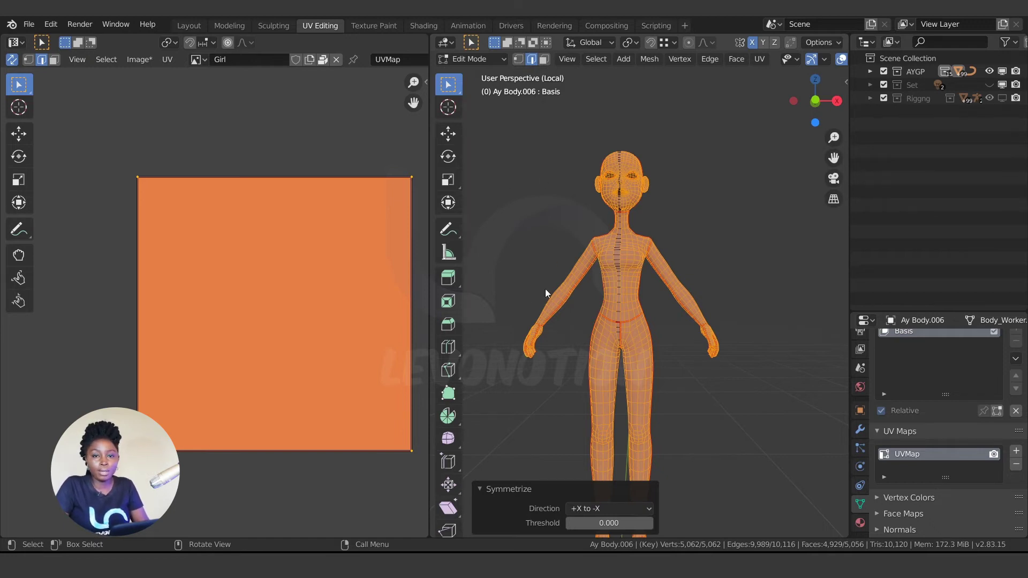
left_click(603, 508)
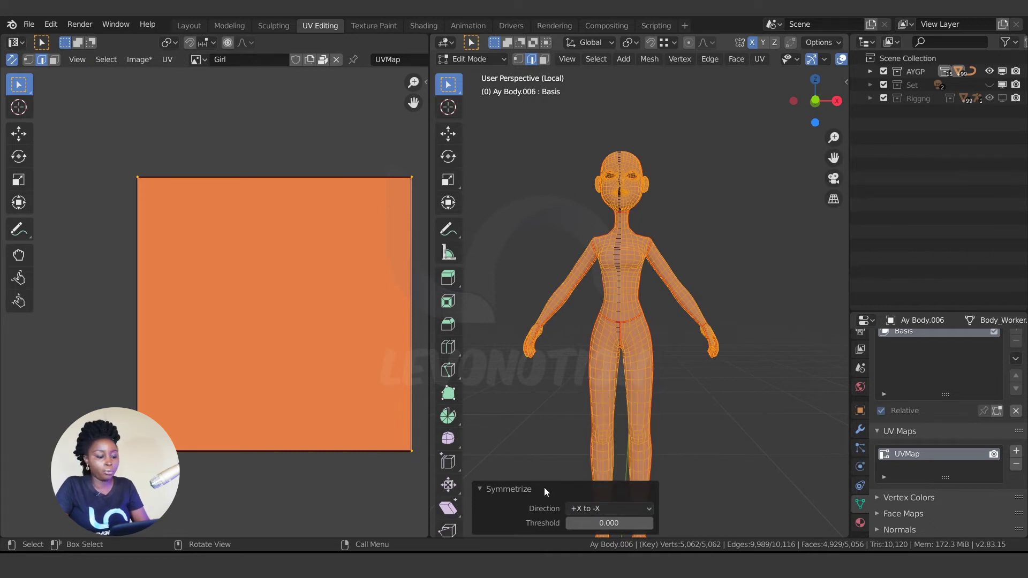
left_click(653, 376)
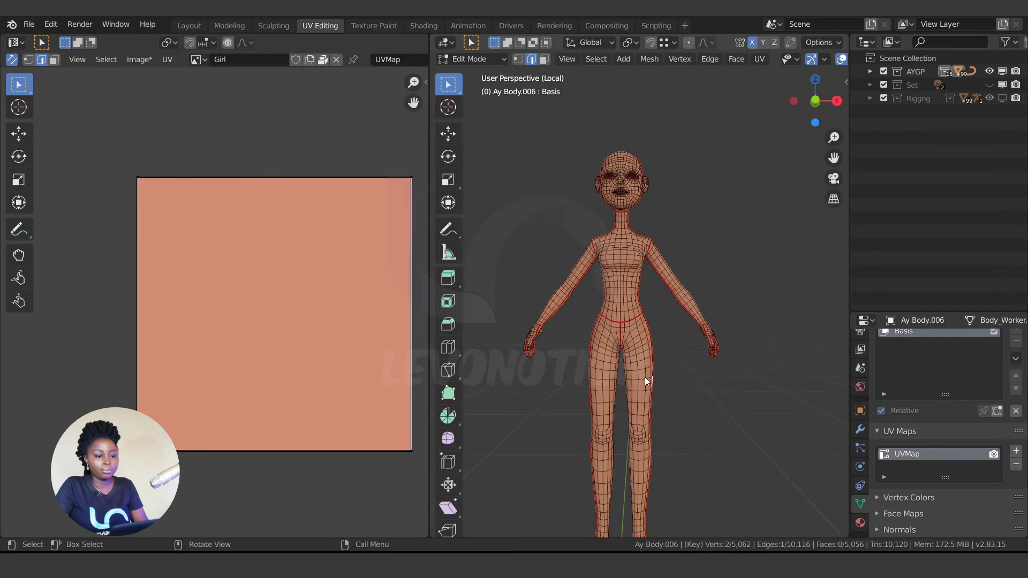
middle_click_drag(650, 361, 644, 392)
key("a")
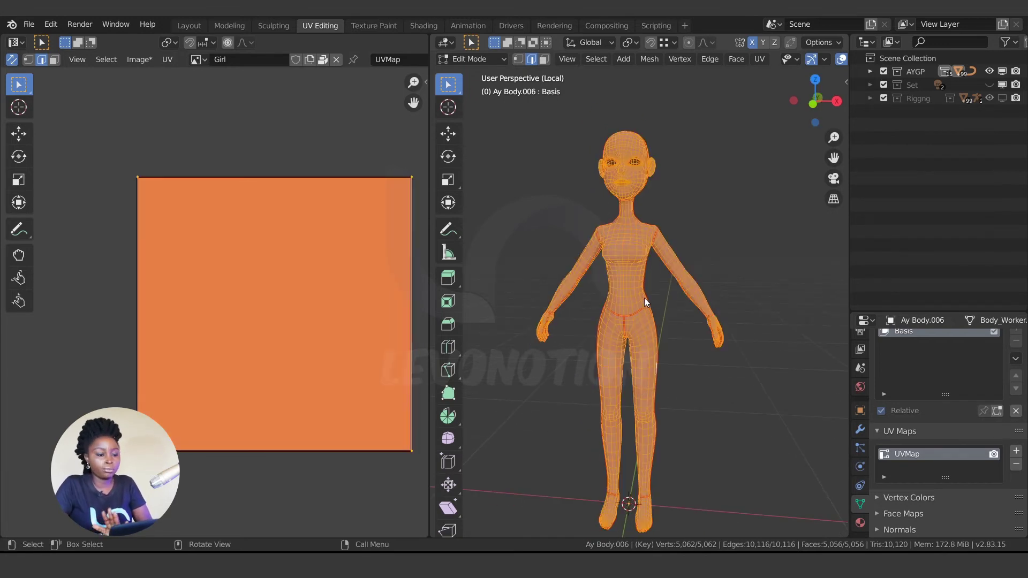
Unwrap the whole mesh into separate head, hand, arm, torso and leg UV islands.
middle_click_drag(622, 222, 632, 298, "shift")
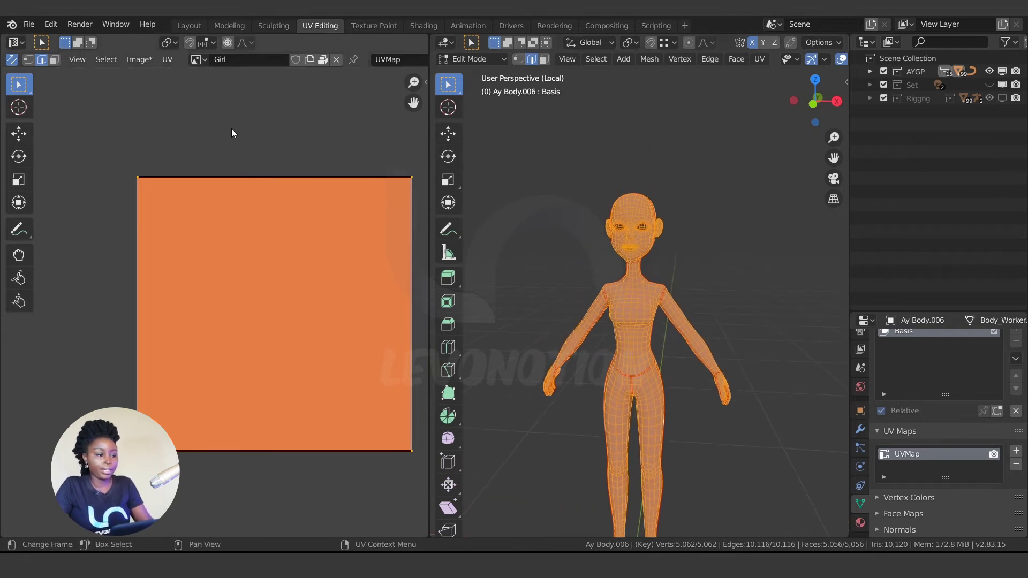
scroll(208, 231, "down", 4)
scroll(227, 269, "up", 3)
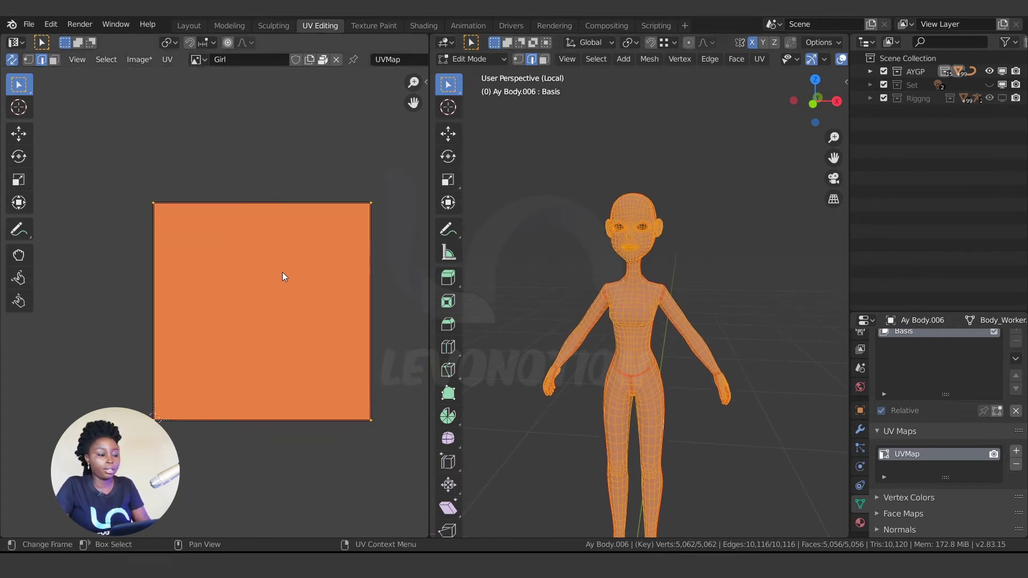
middle_click_drag(282, 272, 220, 254)
middle_click_drag(677, 312, 648, 295)
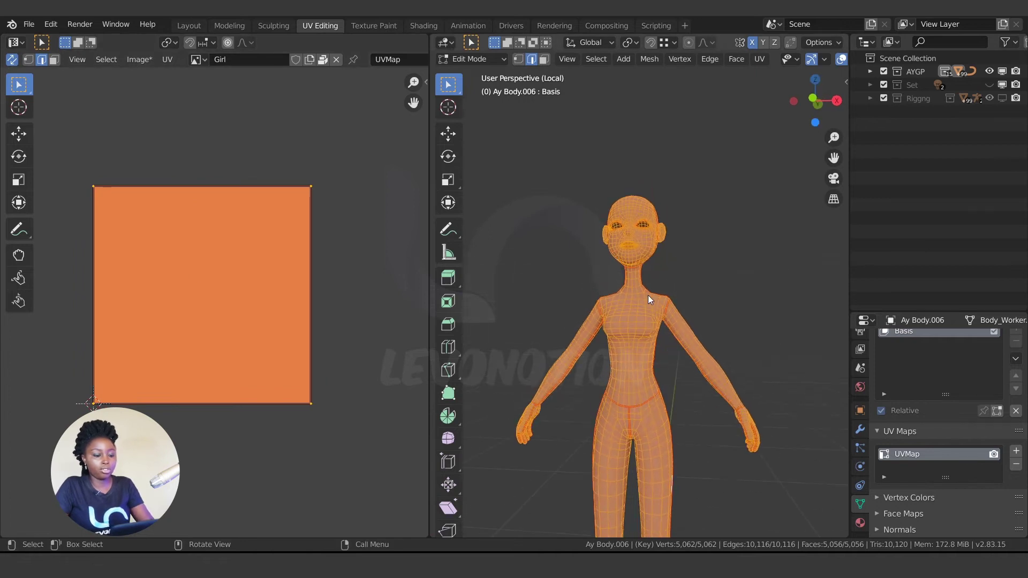
key("u")
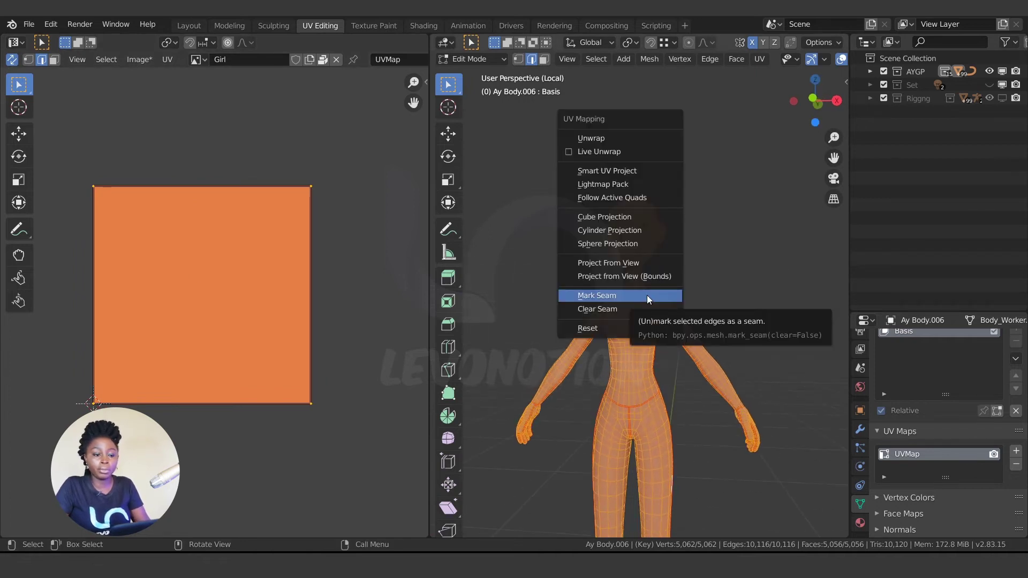
left_click(597, 138)
scroll(193, 267, "up", 4)
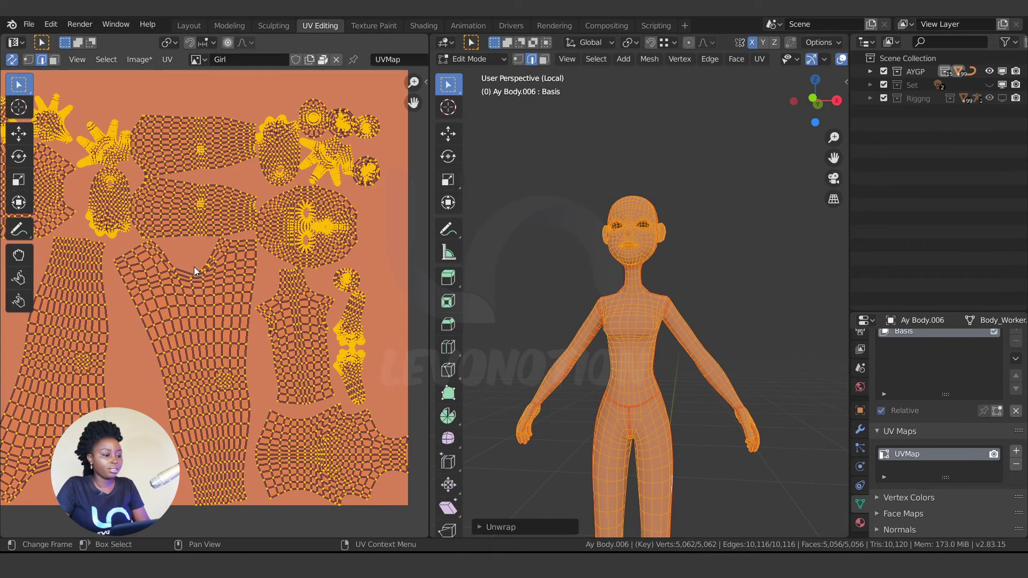
left_click(189, 344)
middle_click_drag(663, 377, 679, 305)
Select a shortest edge path running up the inner side of the leg.
scroll(671, 332, "up", 2)
scroll(665, 338, "up", 3)
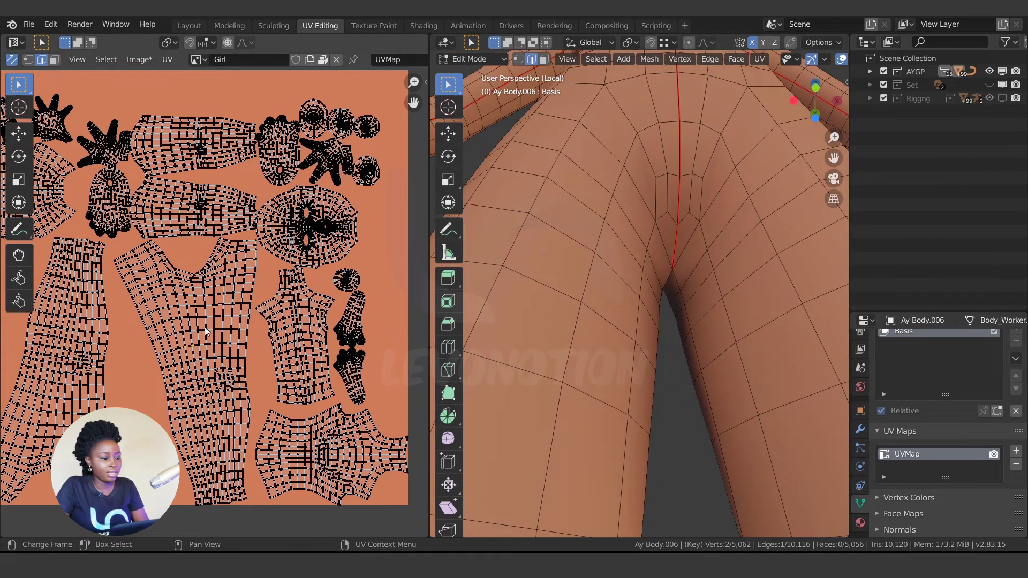
scroll(694, 273, "up", 2)
scroll(695, 266, "down", 4)
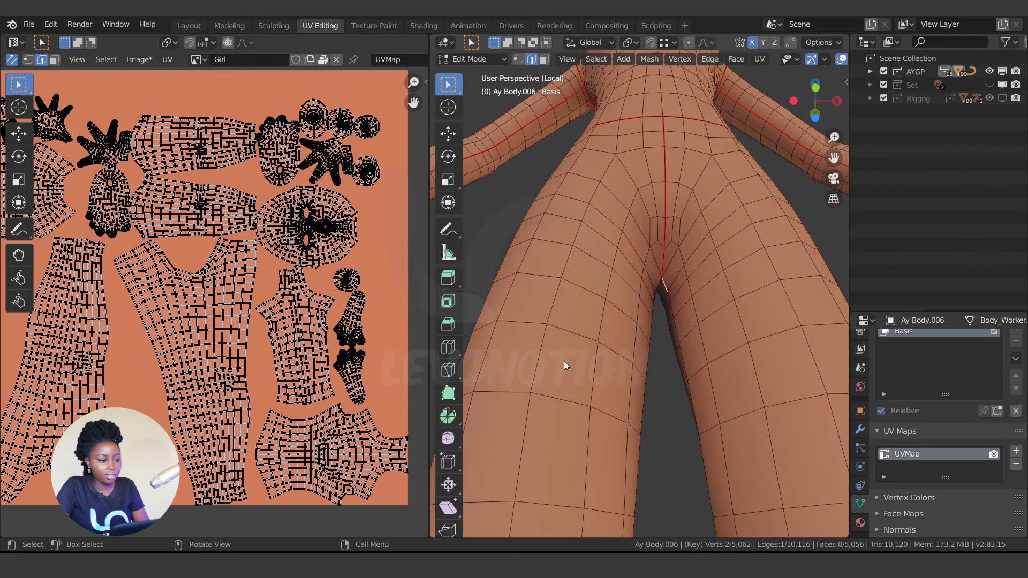
middle_click_drag(731, 457, 716, 395)
left_click(710, 396, "ctrl")
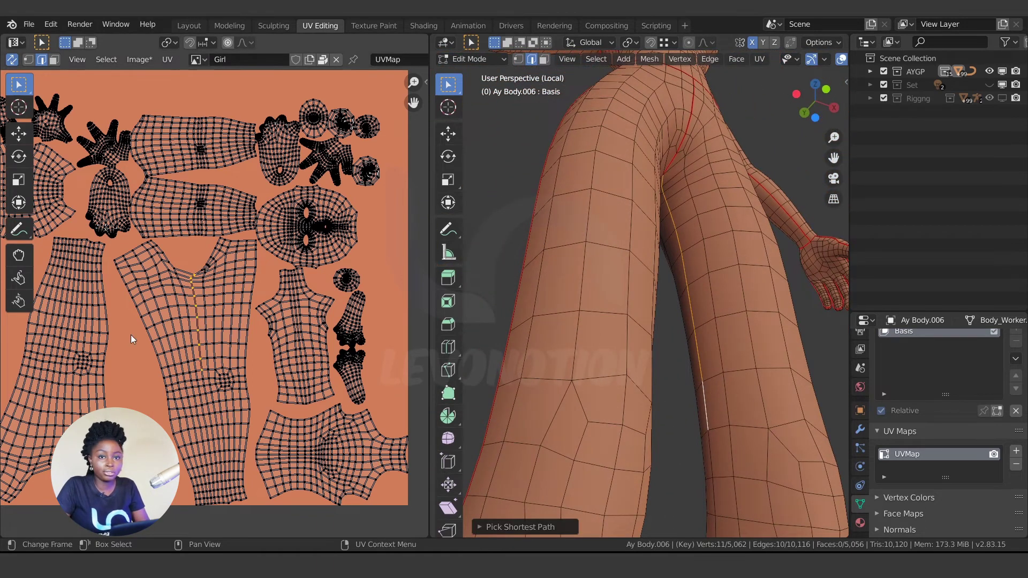
scroll(237, 306, "up", 5)
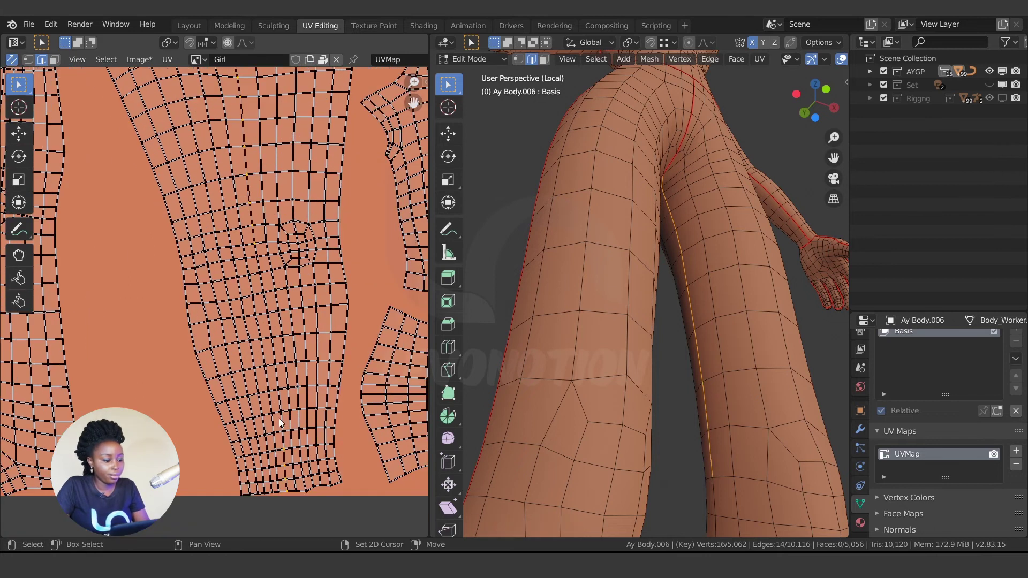
left_click(277, 375, "alt")
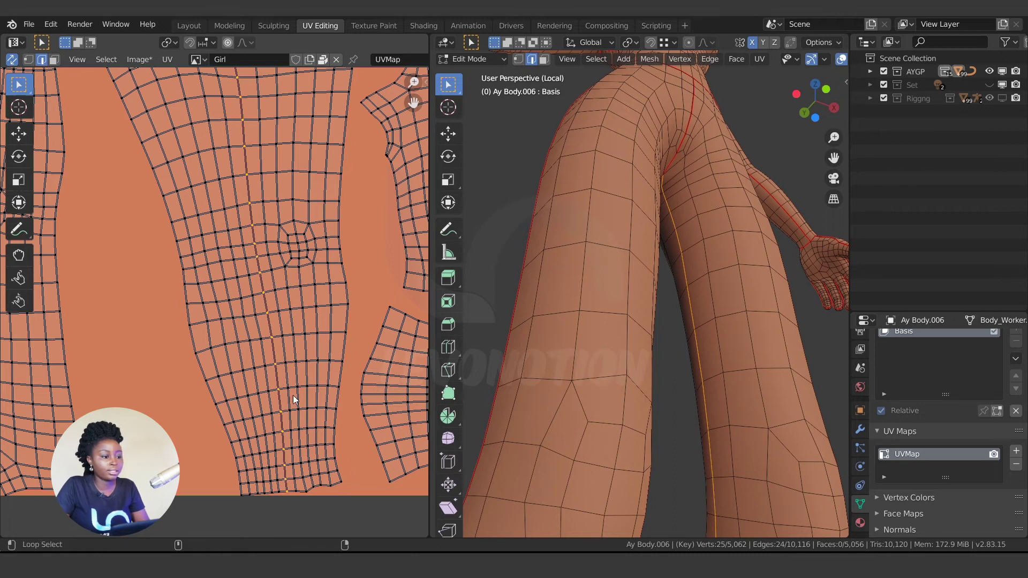
scroll(294, 399, "down", 5)
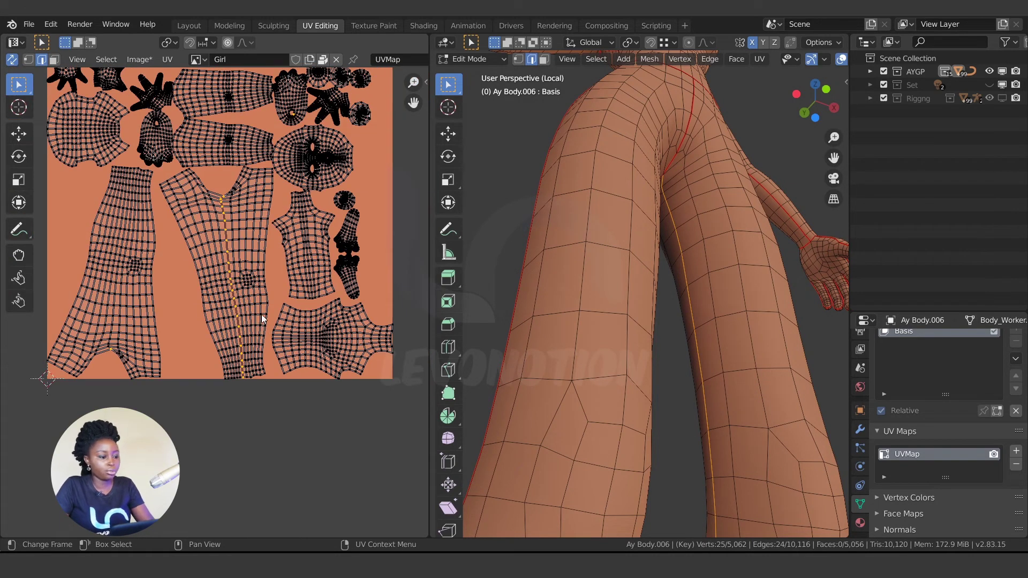
Mark the selected inner-leg edges as a UV seam.
key("u")
left_click(168, 59)
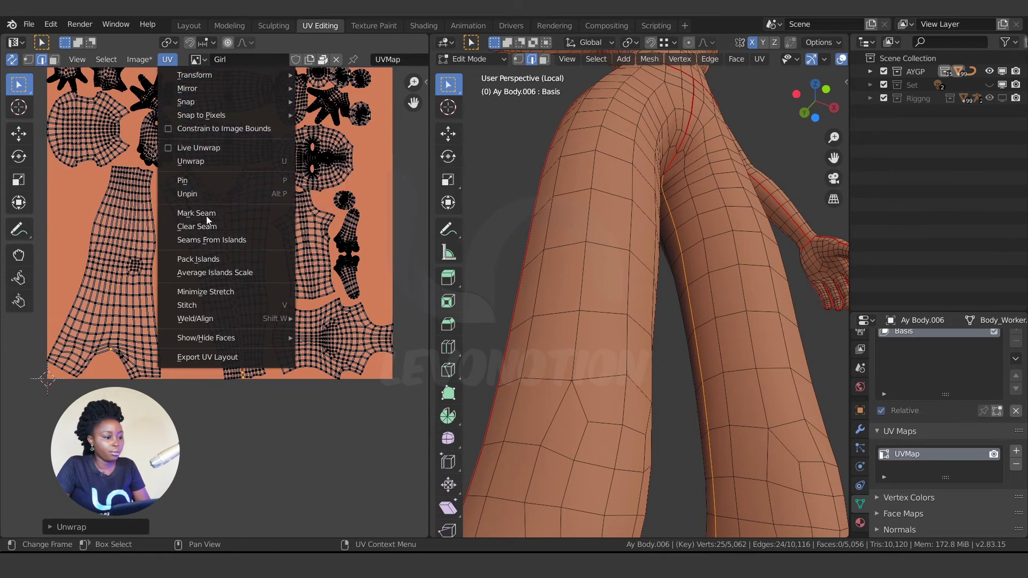
left_click(228, 215)
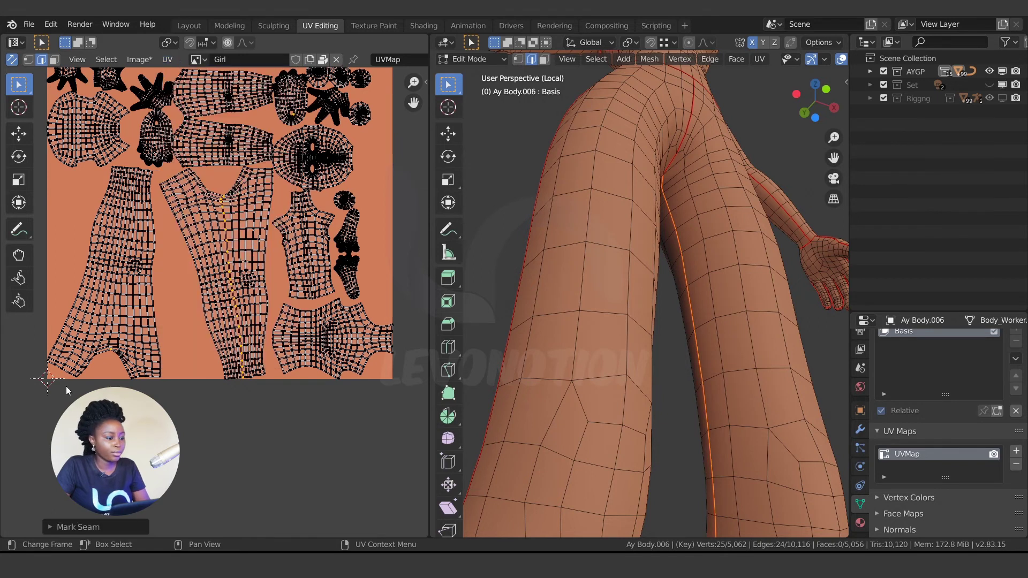
scroll(232, 372, "up", 4)
scroll(232, 372, "up", 2)
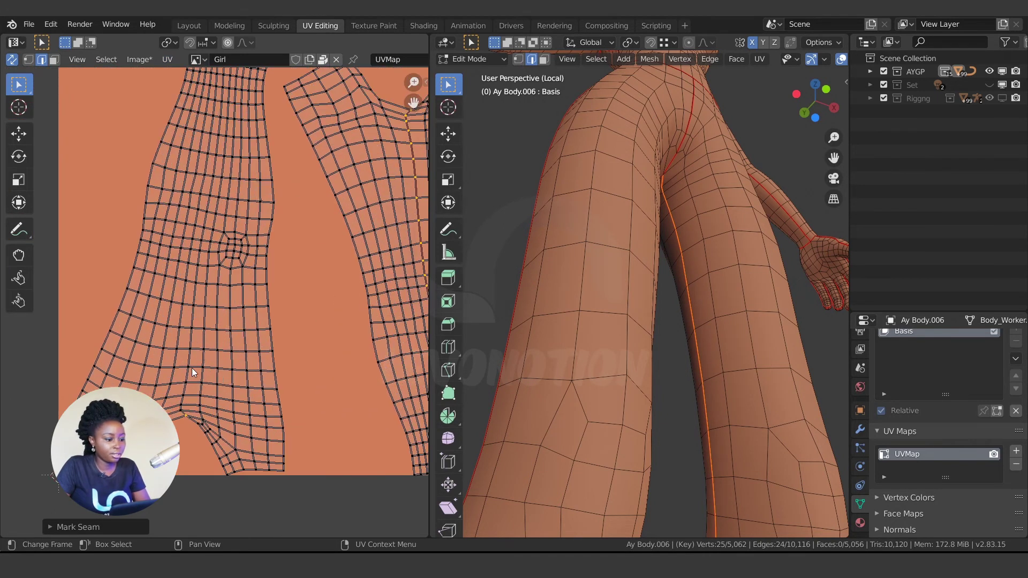
scroll(194, 362, "down", 5)
scroll(220, 116, "up", 2)
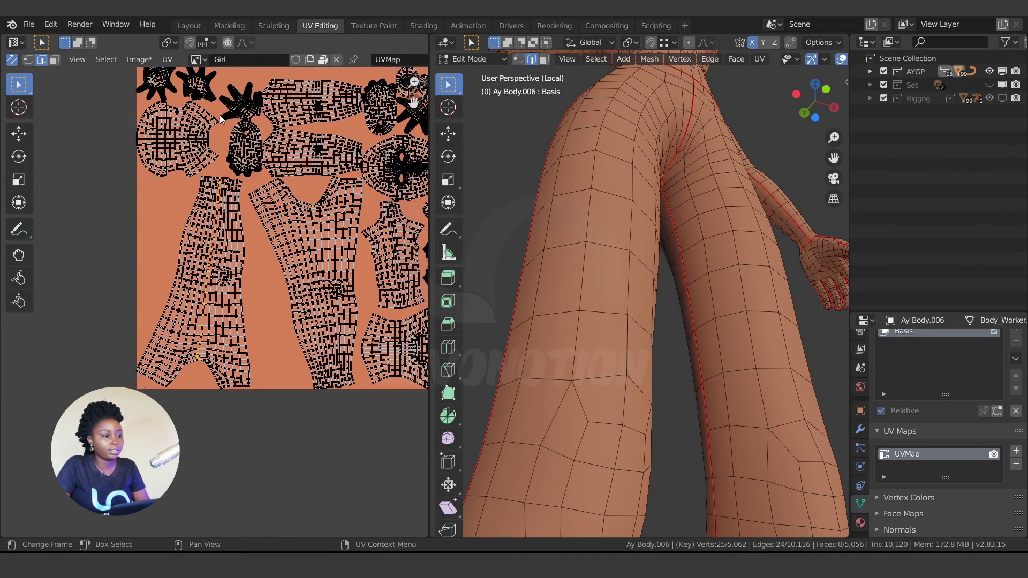
left_click(177, 62)
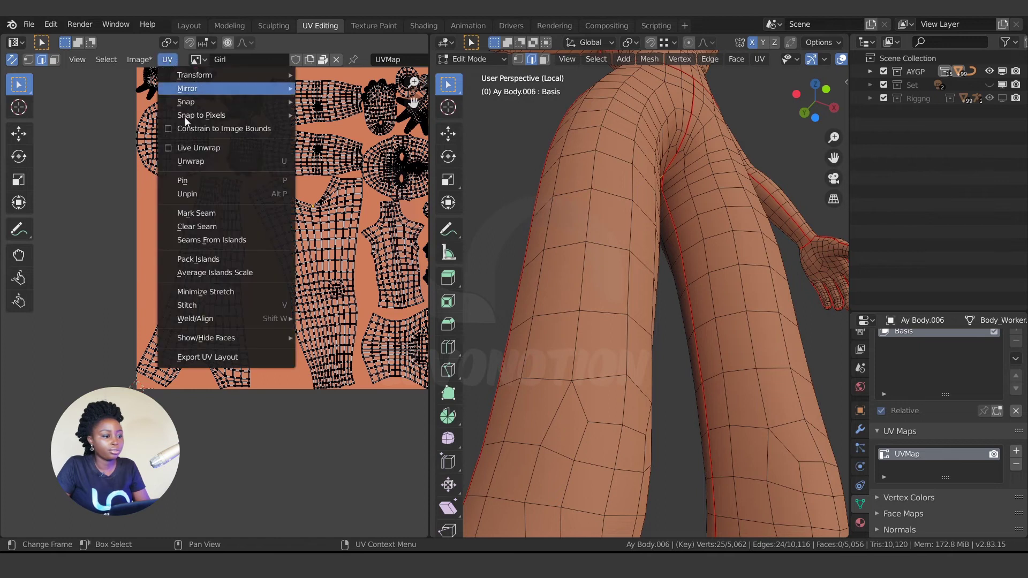
left_click(197, 213)
scroll(241, 241, "down", 4)
Select the entire mesh and unwrap it again so the layout includes the new leg seam.
scroll(662, 336, "down", 6)
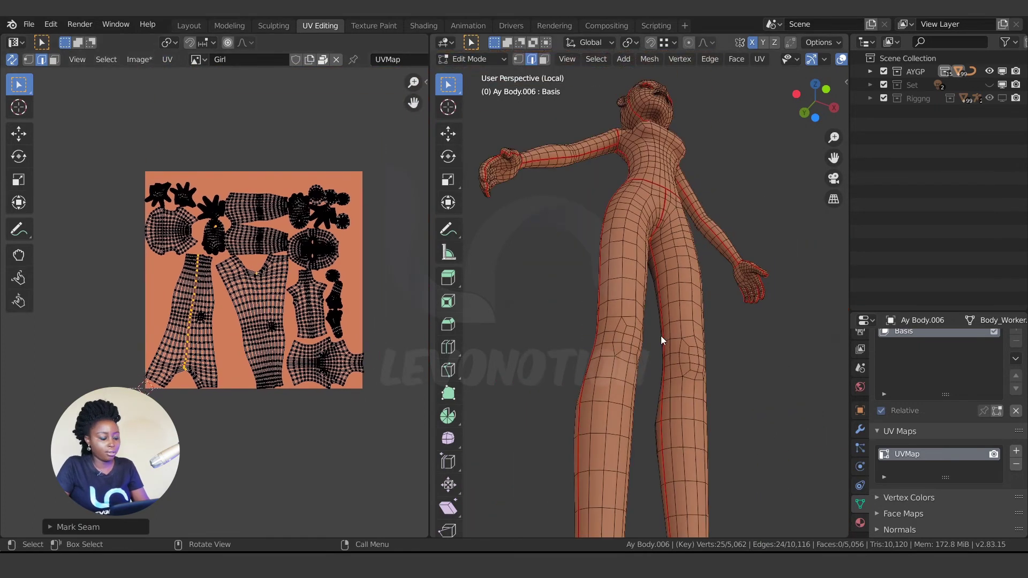
key("a")
middle_click_drag(683, 317, 639, 371)
scroll(631, 372, "down", 2)
scroll(631, 363, "up", 2)
key("u")
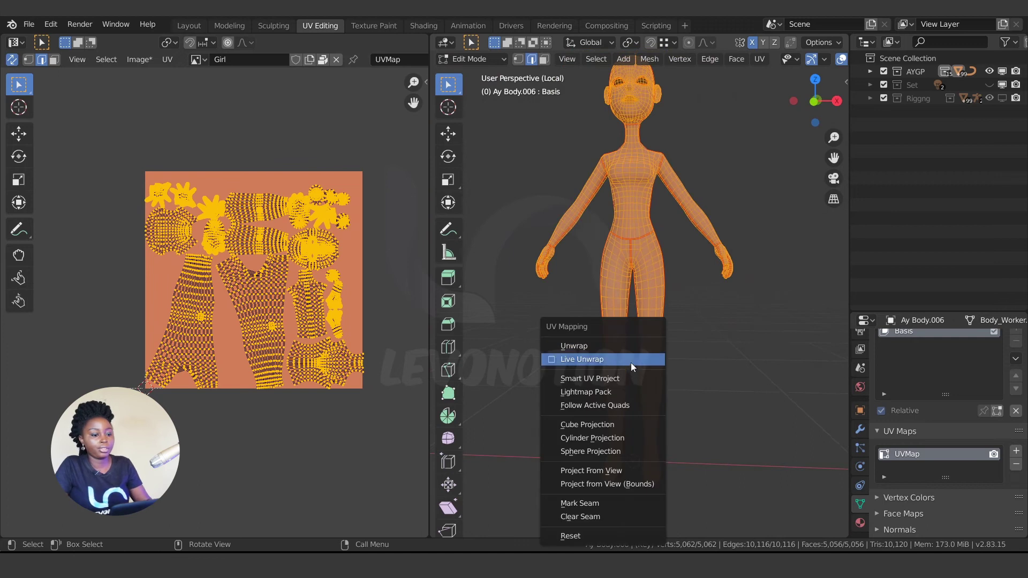
left_click(587, 347)
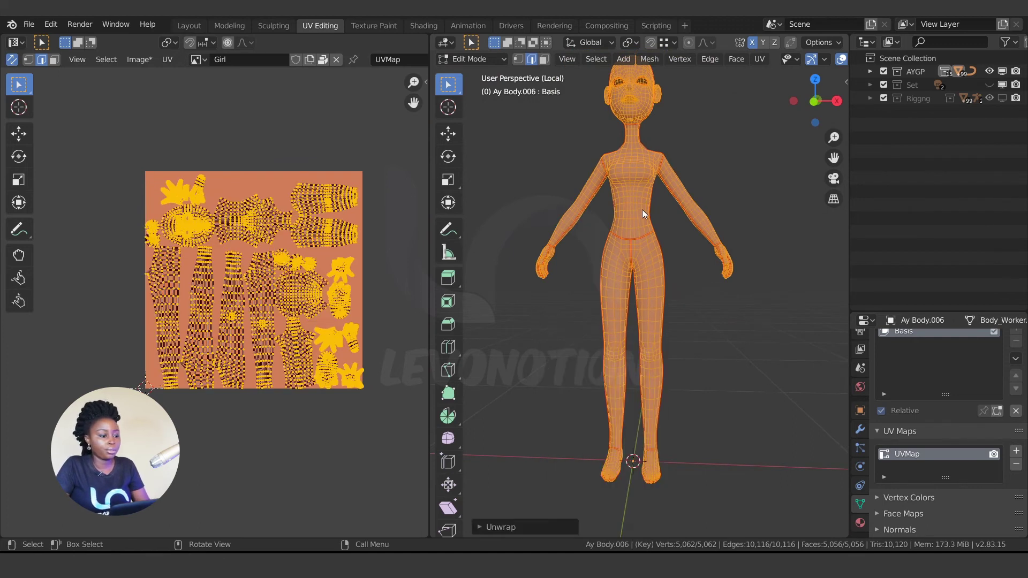
middle_click_drag(574, 173, 591, 341, "shift")
scroll(235, 242, "up", 1)
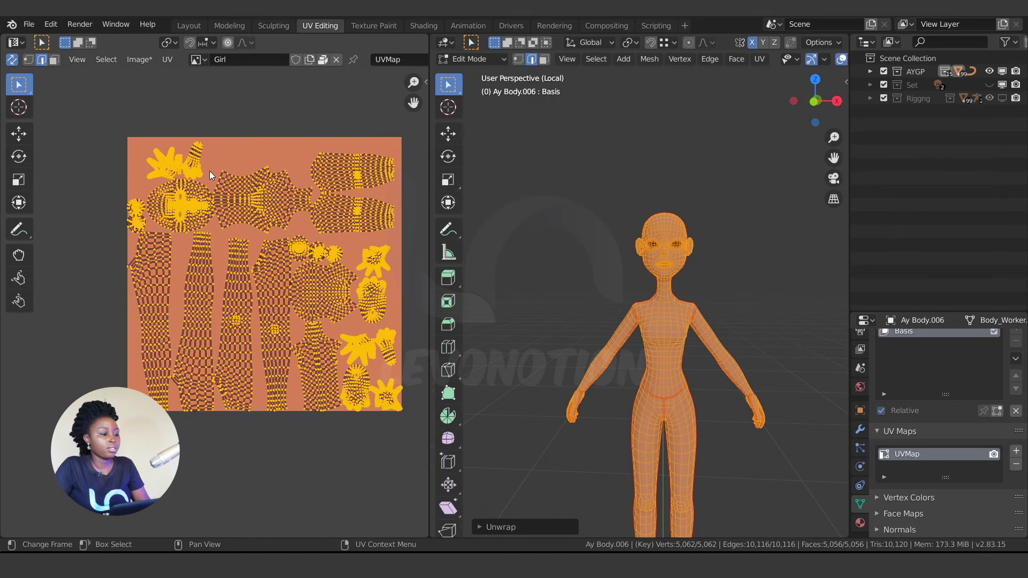
Deselect everything and pick the head UV island in face select mode.
left_click(170, 236)
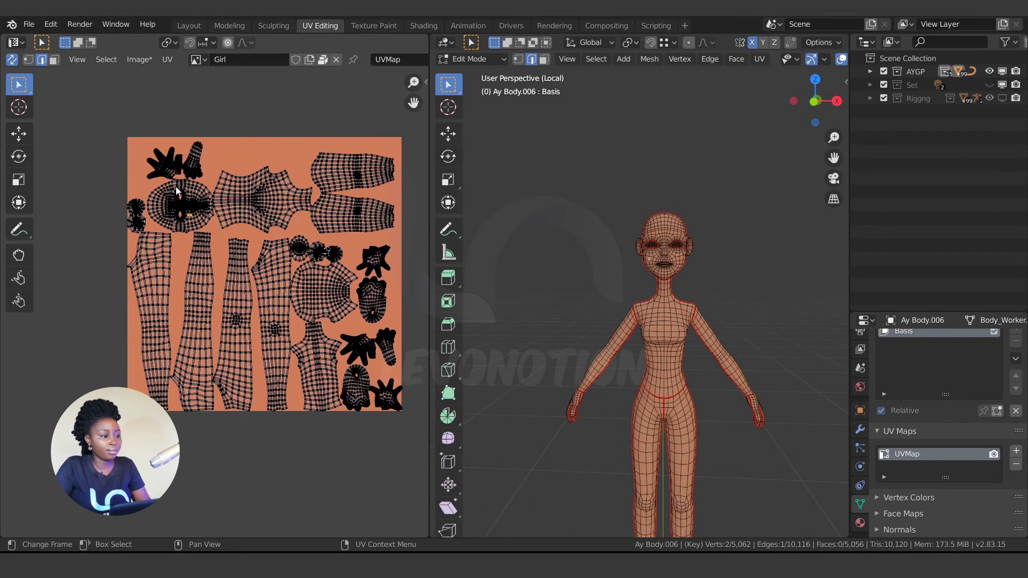
left_click(53, 60)
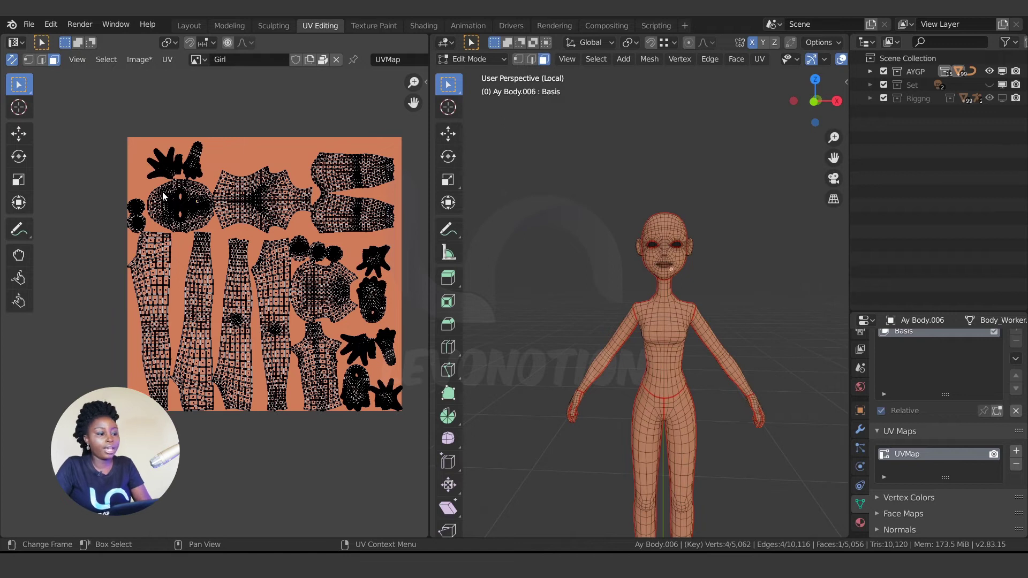
key("l")
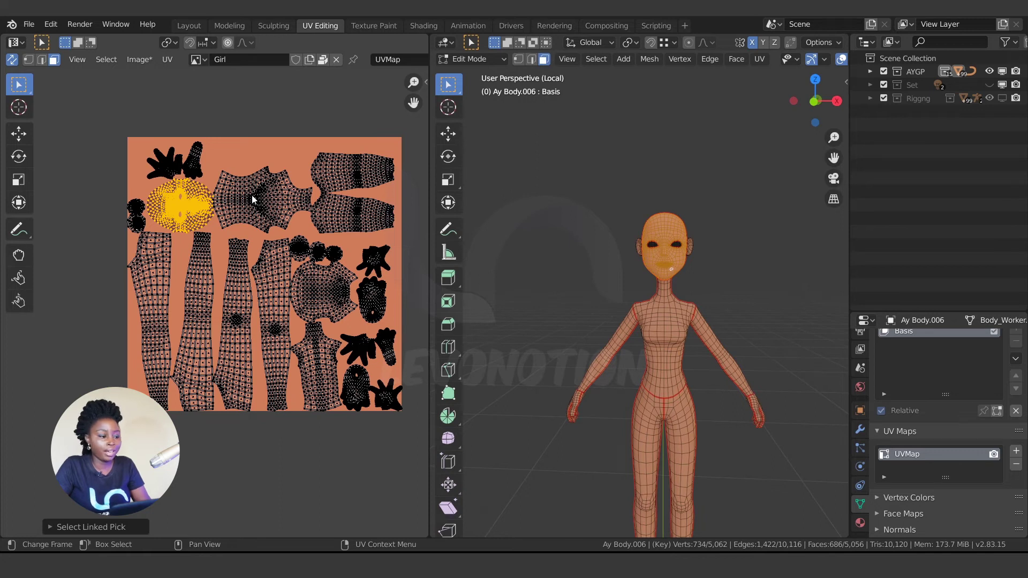
key("ctrl+z")
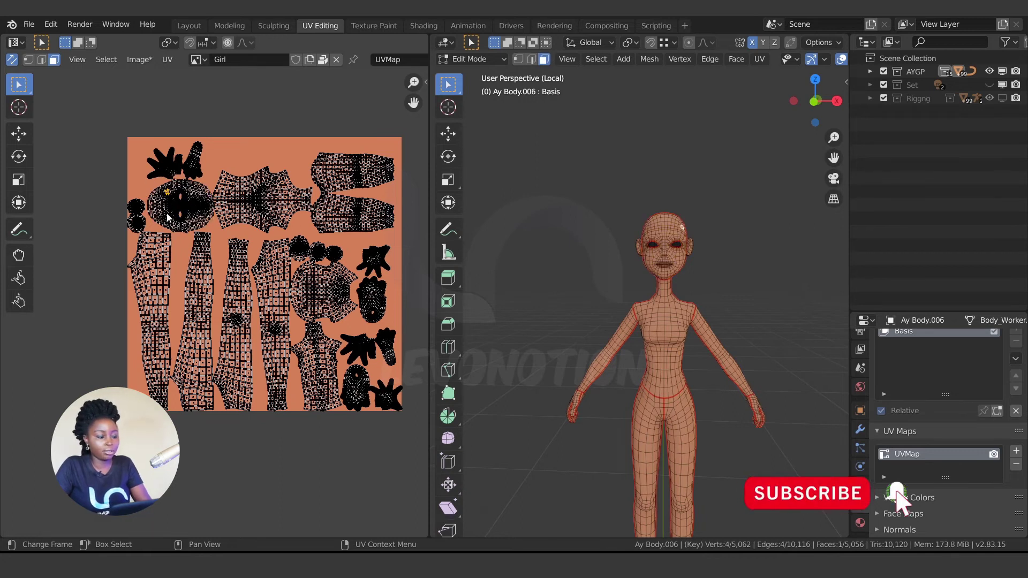
Enlarge the head UV island and rotate it upright.
key("l")
key("s")
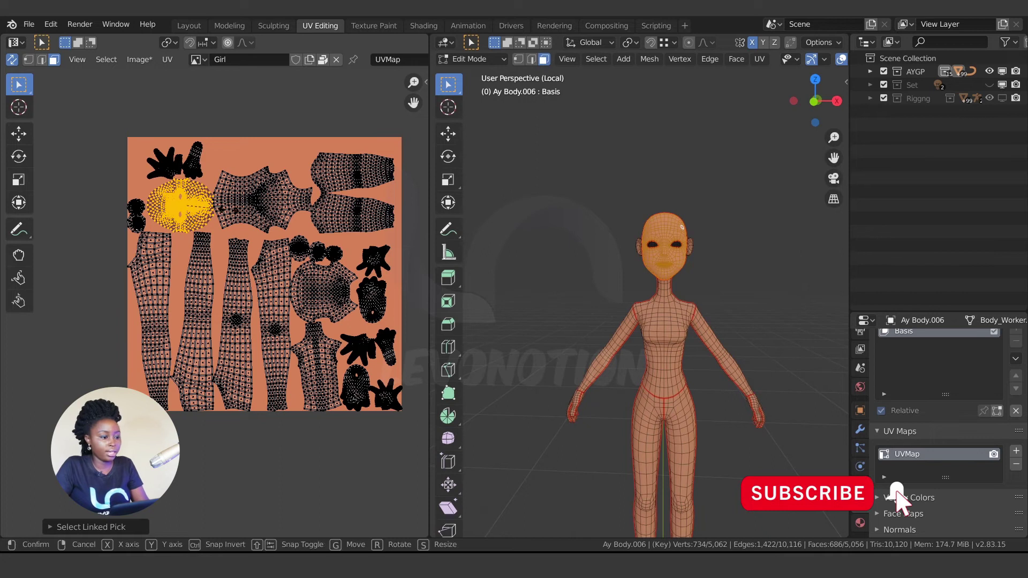
left_click(328, 171)
key("r")
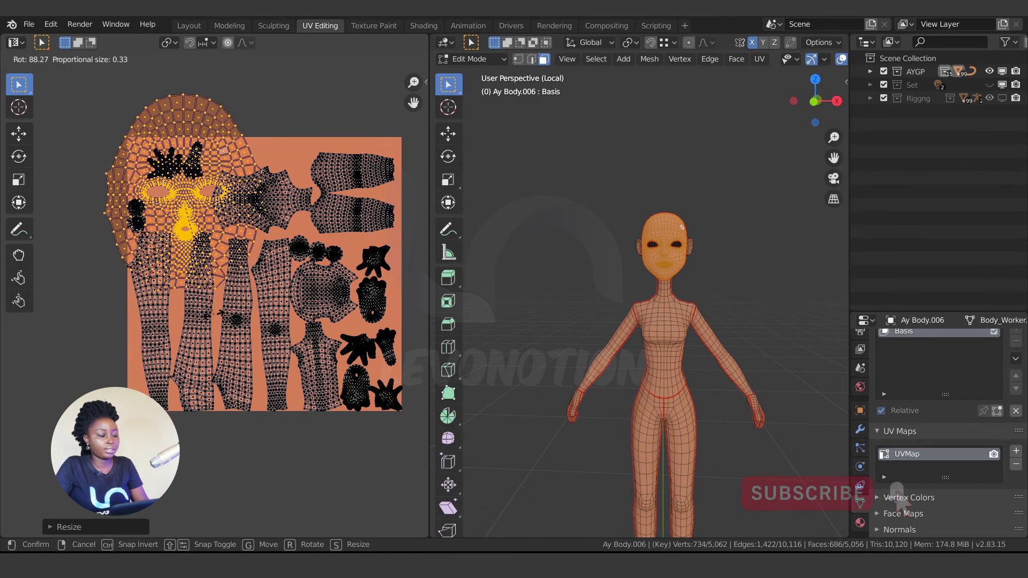
left_click(294, 317)
key("r")
key("Escape")
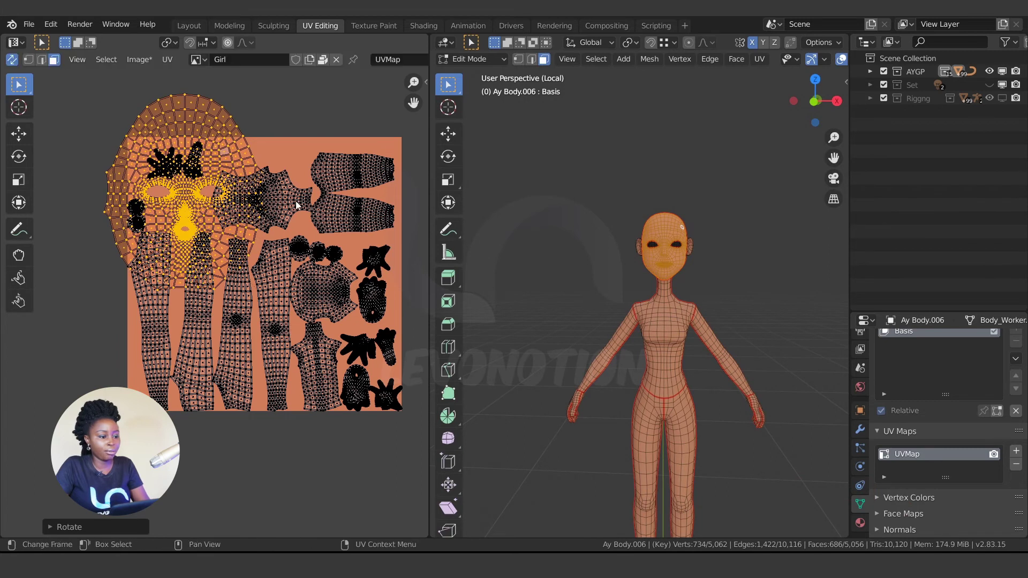
Rotate the torso island and the arm UV islands upright.
key("alt+a")
key("l")
key("r")
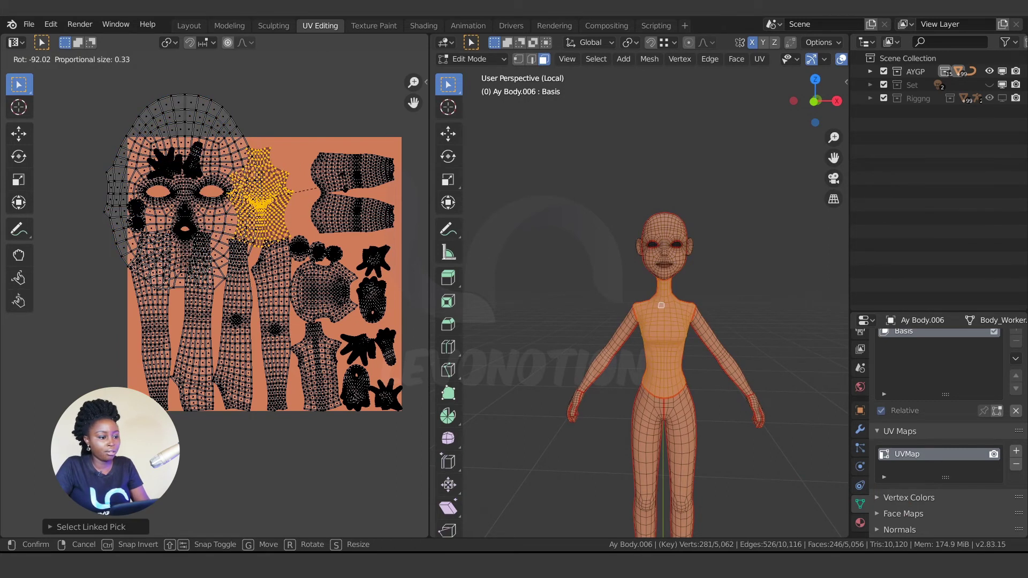
left_click(346, 183)
key("alt+a")
key("l")
key("l")
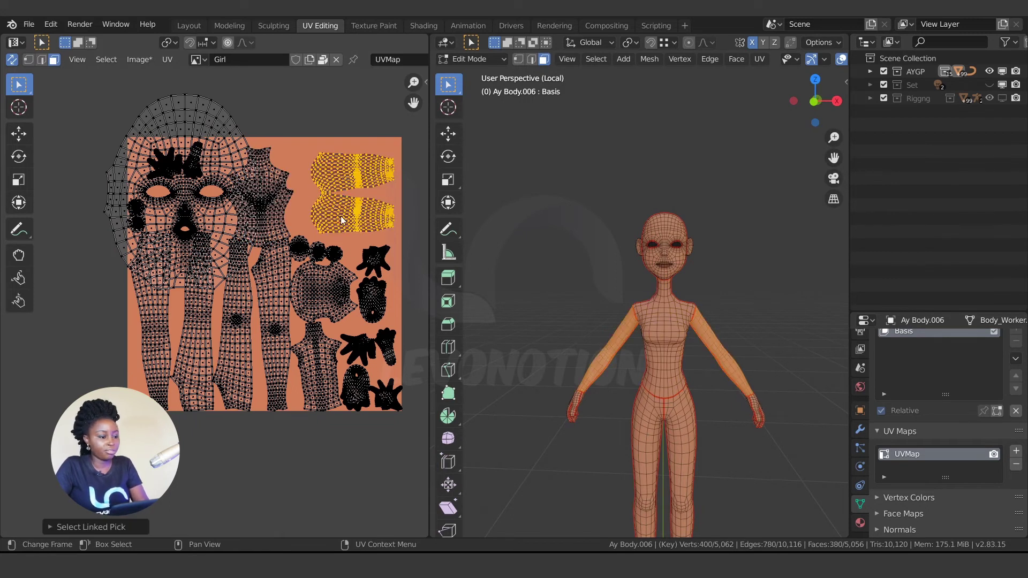
key("r")
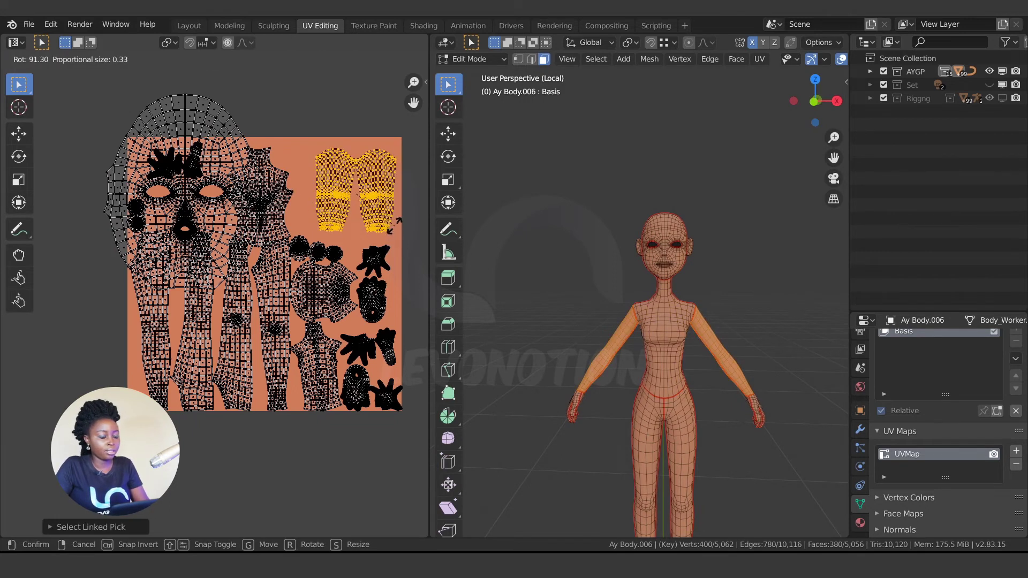
left_click(393, 235)
key("alt+a")
Rotate both leg UV islands.
key("l")
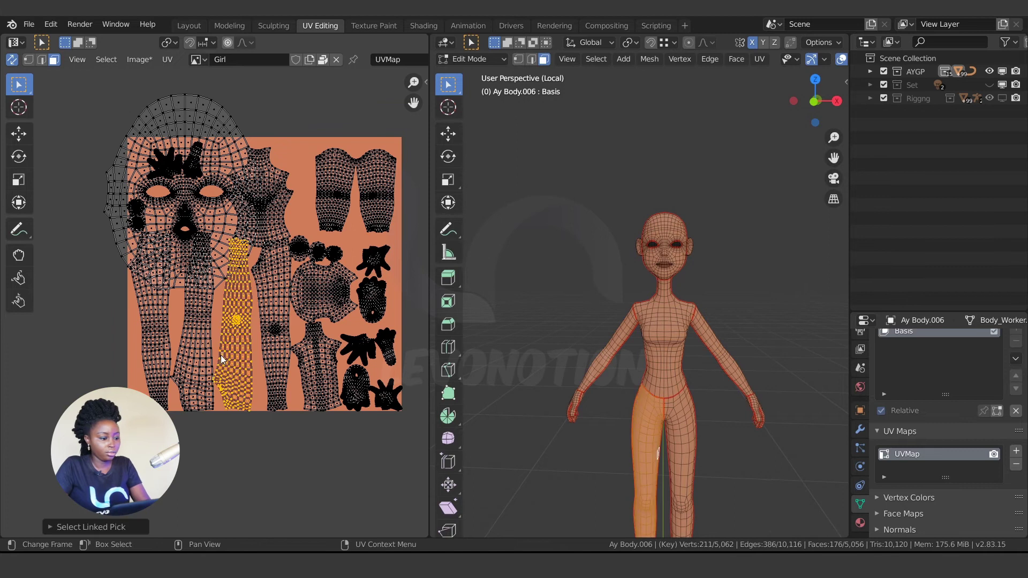
key("r")
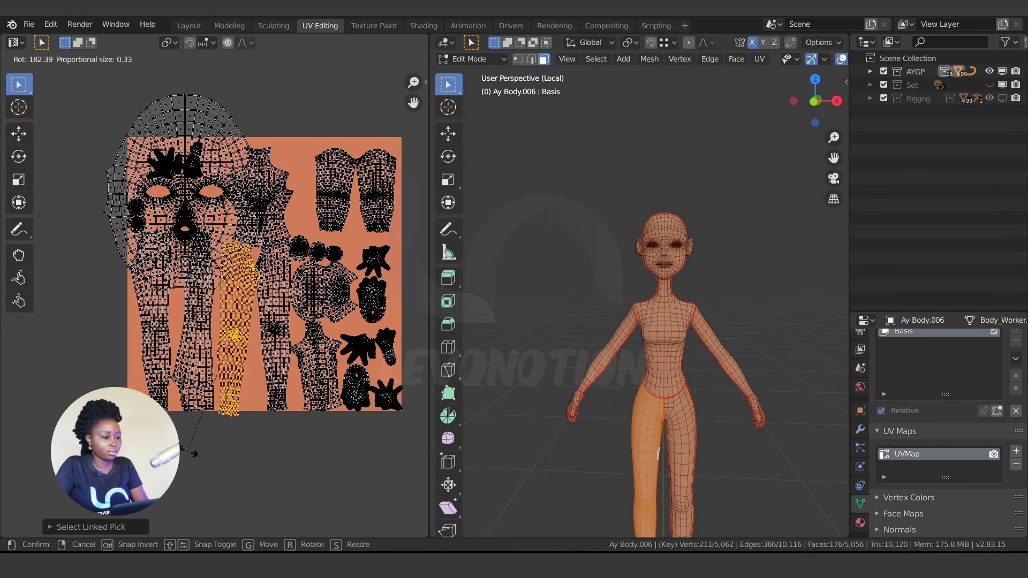
left_click(194, 418)
key("alt+a")
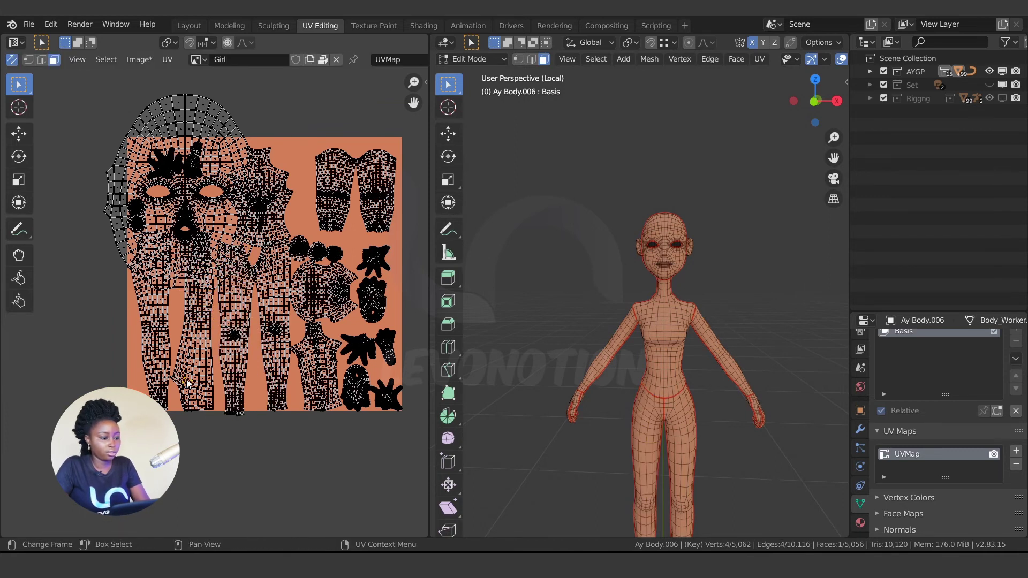
key("l")
key("r")
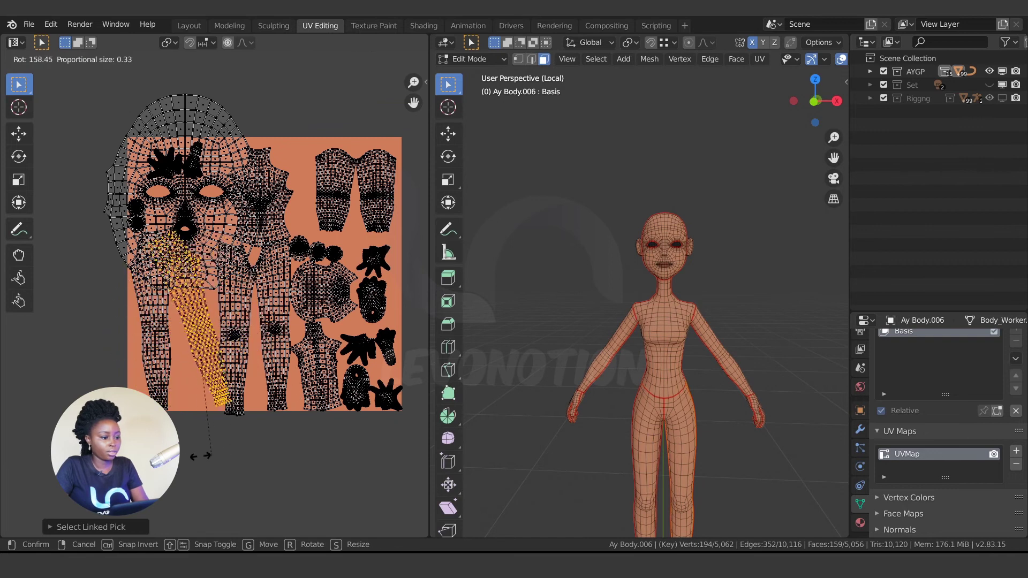
left_click(183, 445)
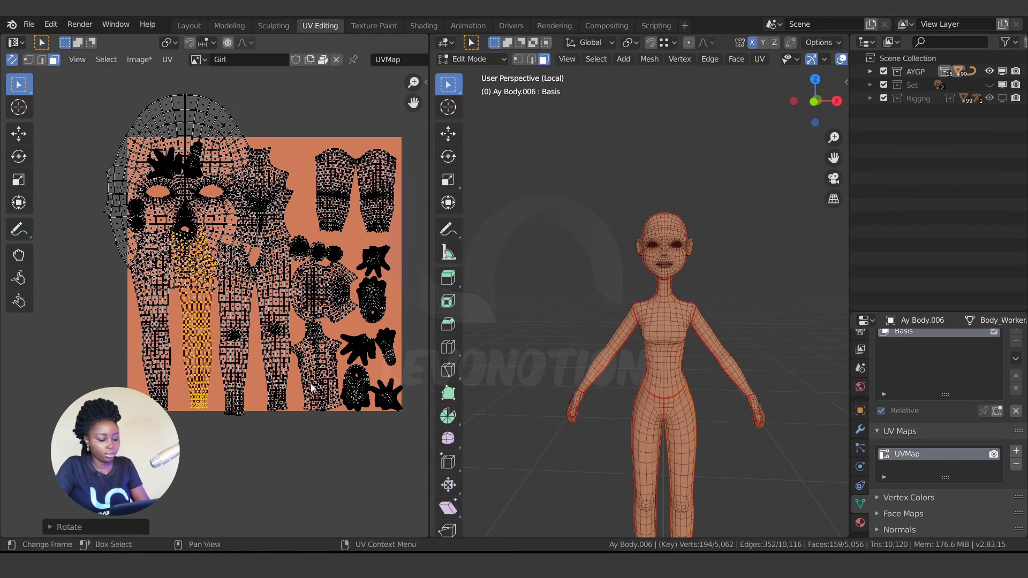
key("alt+a")
Rotate the whole torso UV island again.
key("l")
key("r")
left_click(346, 293)
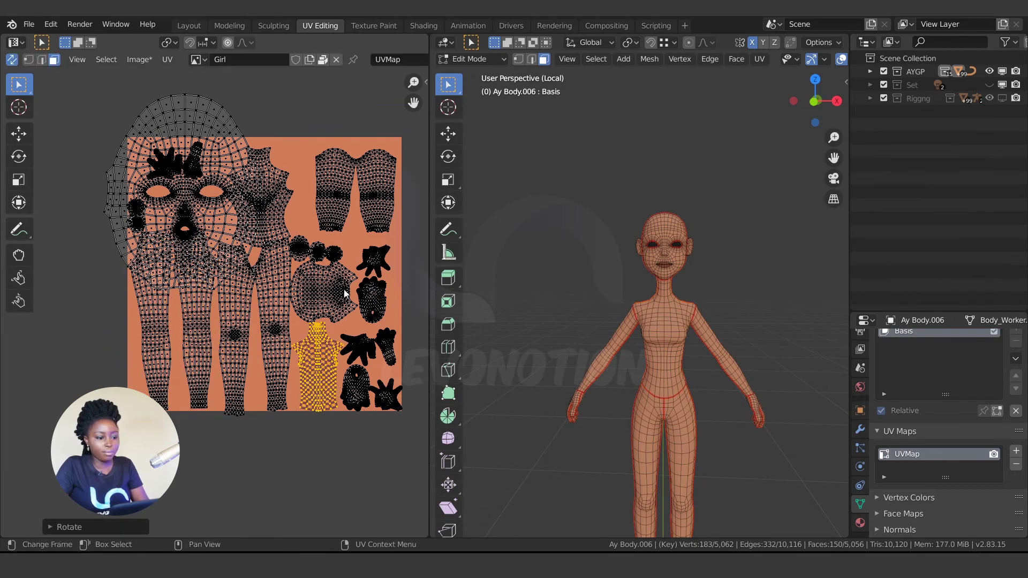
key("alt+a")
Shrink the round UV island to 0.8687 and select every island.
key("l")
middle_click_drag(524, 298, 652, 327)
middle_click_drag(337, 325, 310, 327)
key("s")
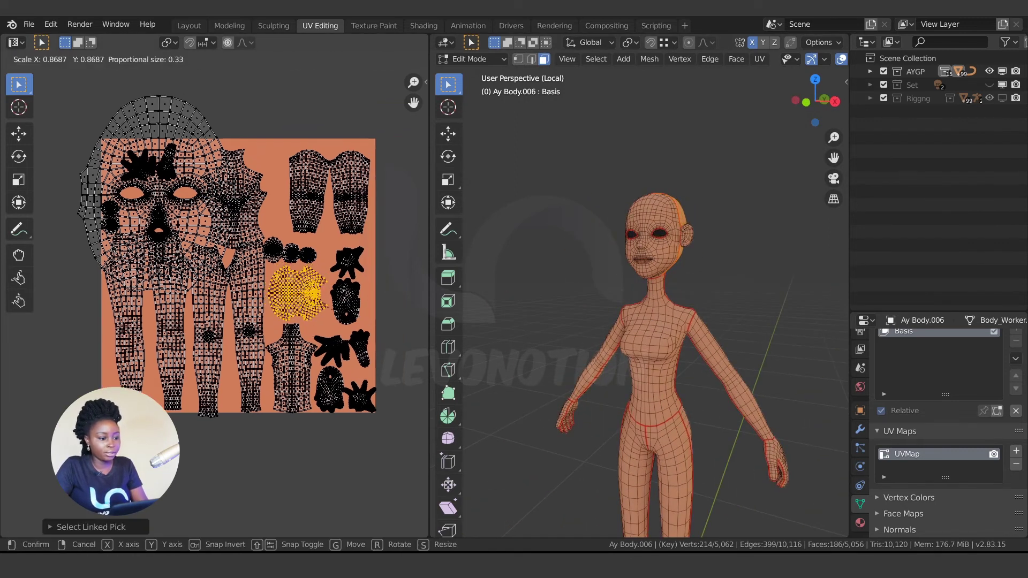
left_click(333, 320)
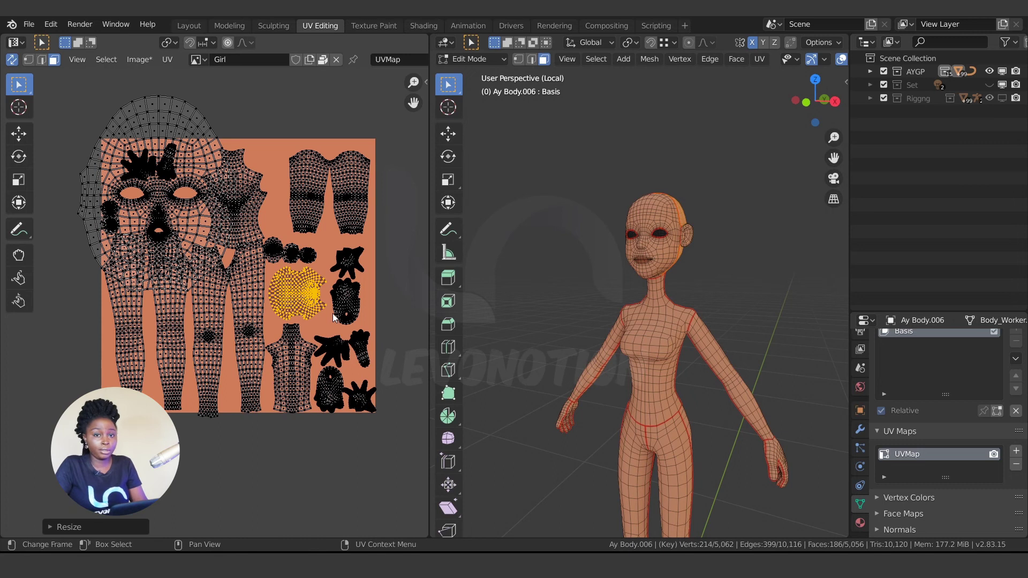
key("a")
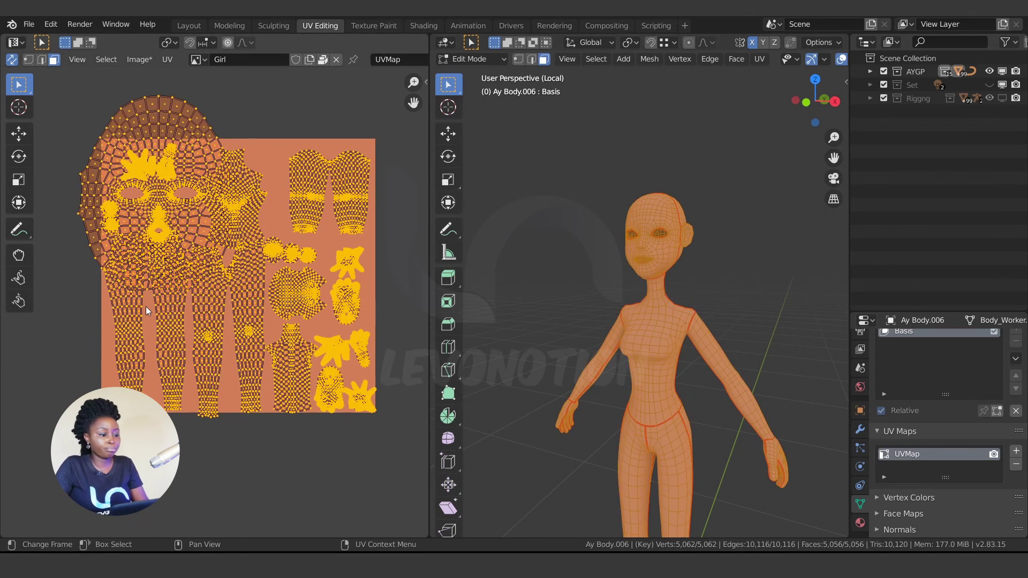
Pack all UV islands into the texture square with Rotate disabled and a 0.001 margin.
left_click(168, 59)
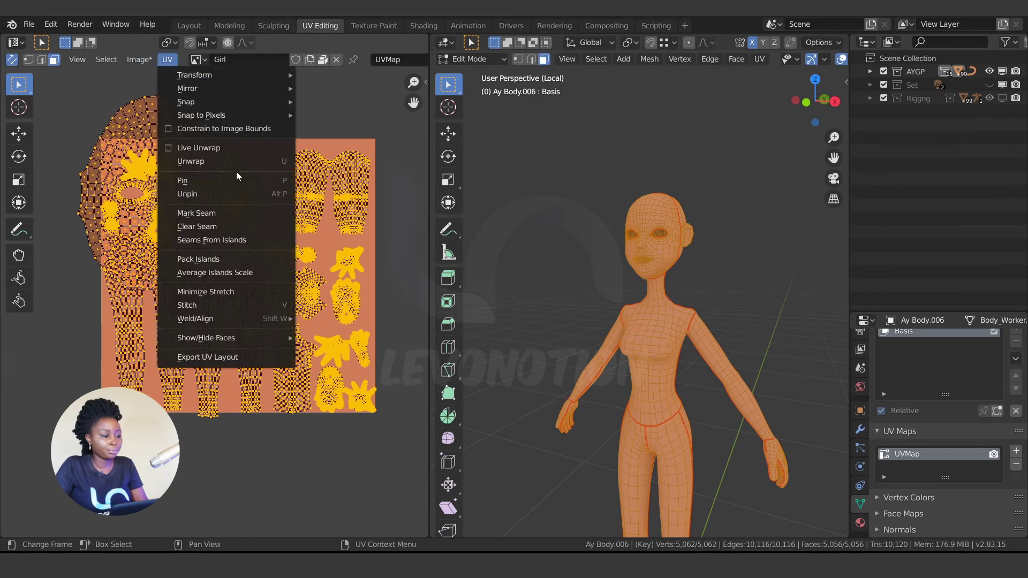
left_click(205, 261)
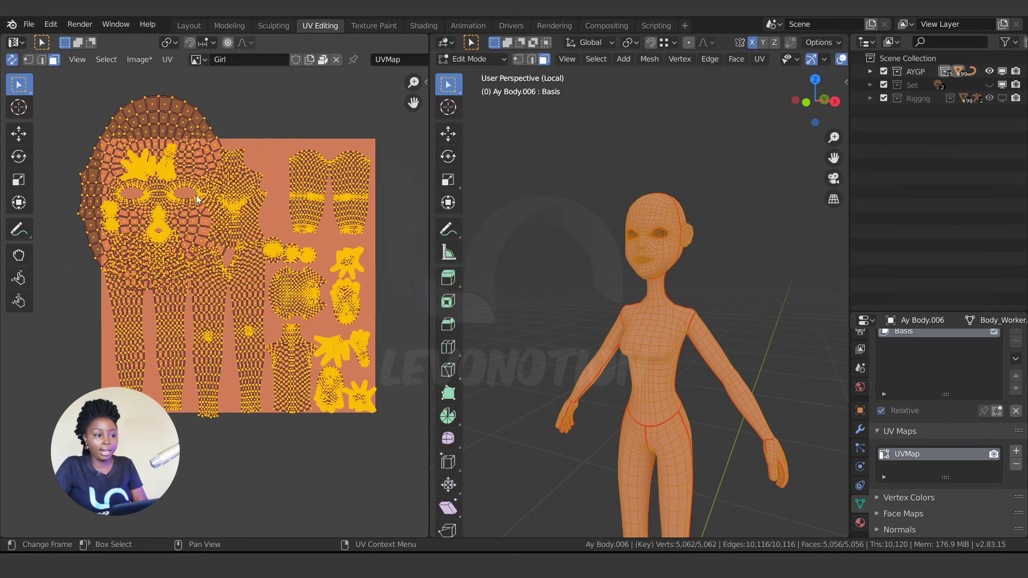
left_click(168, 59)
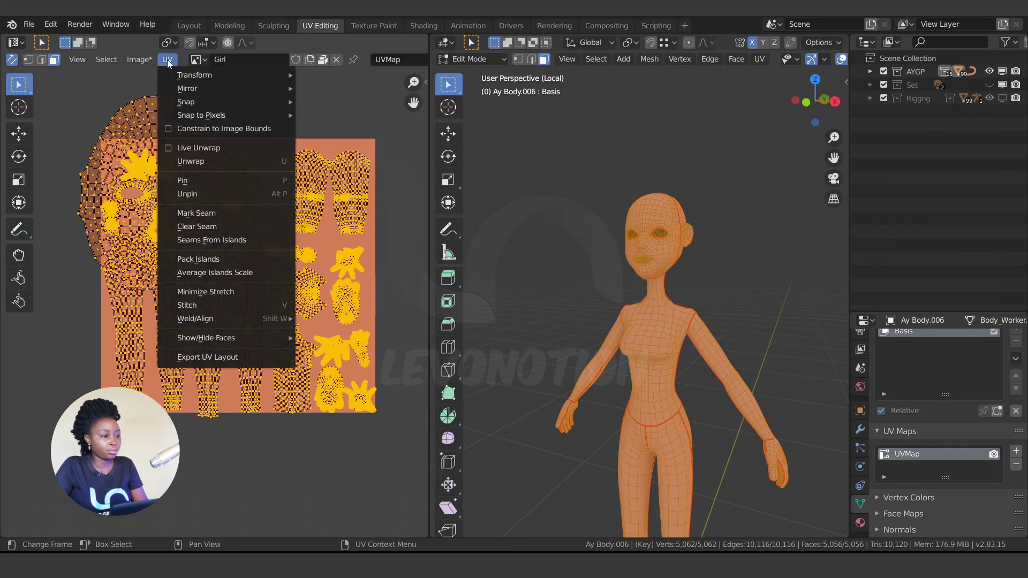
left_click(199, 260)
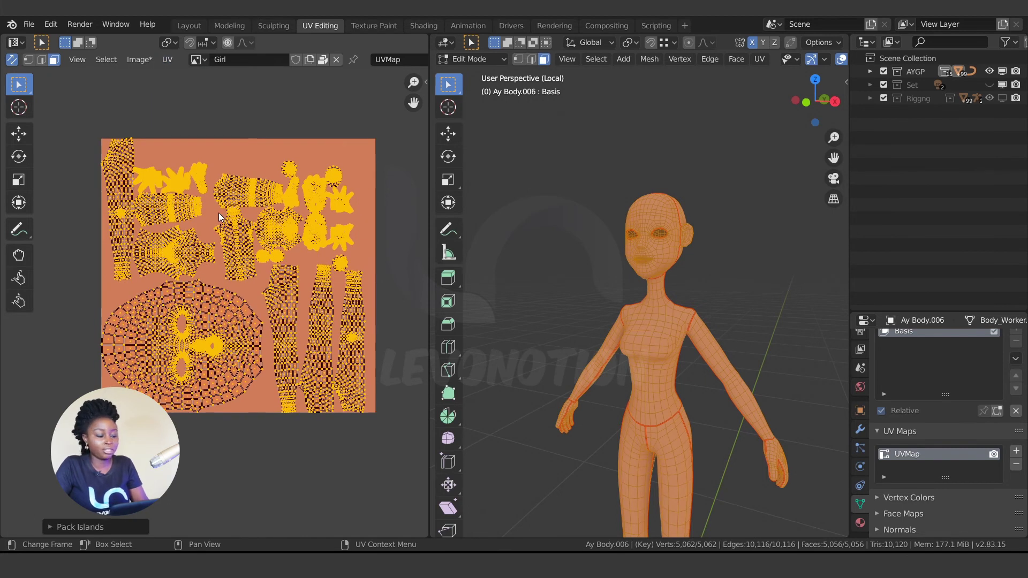
left_click(78, 526)
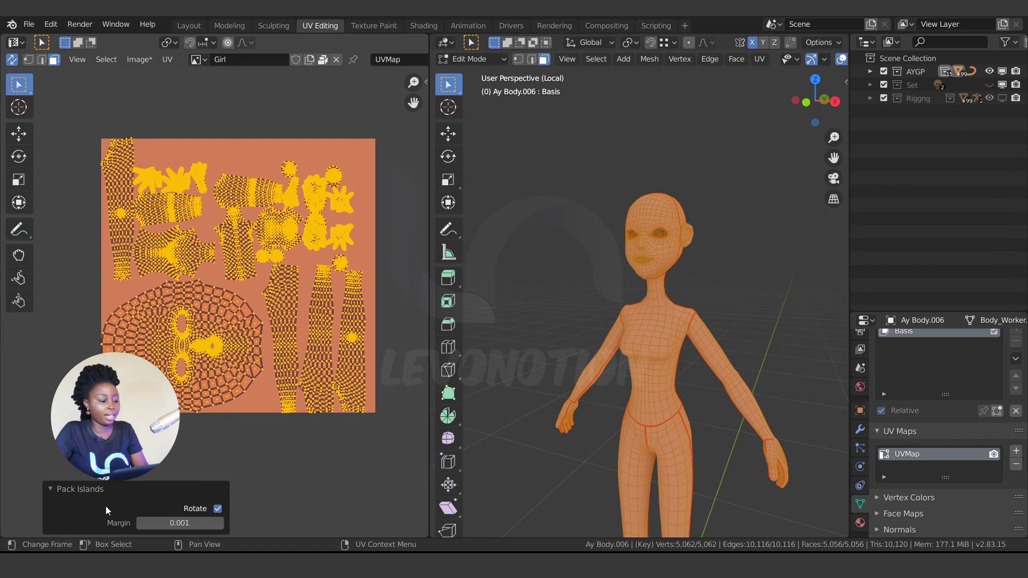
left_click(217, 509)
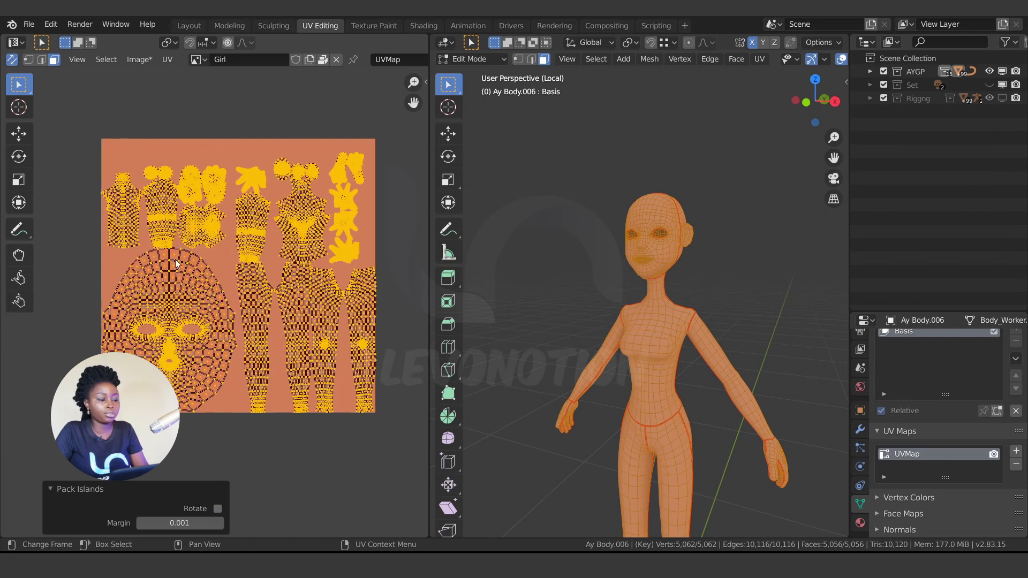
left_click_drag(167, 525, 153, 525)
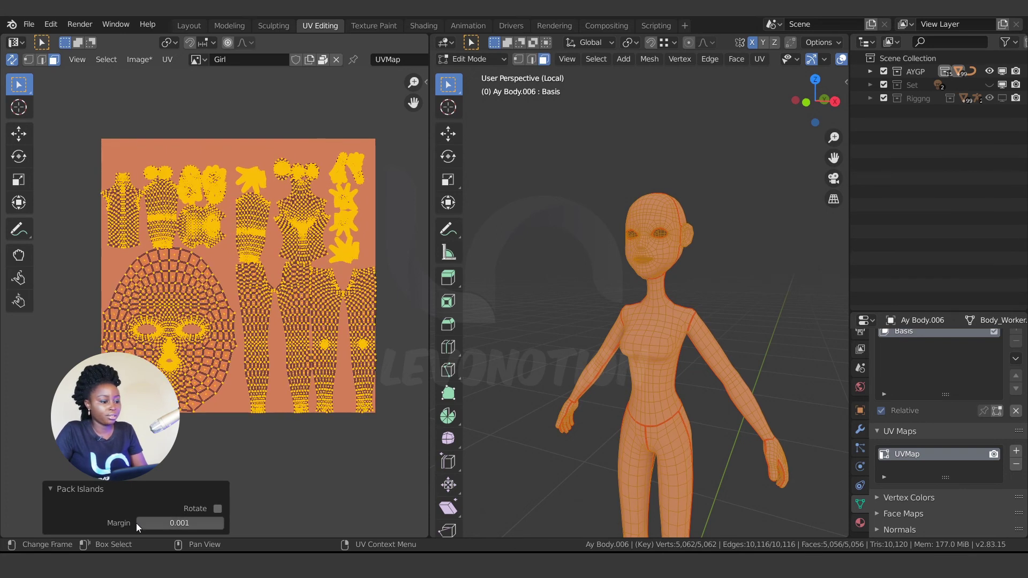
left_click_drag(162, 528, 141, 525)
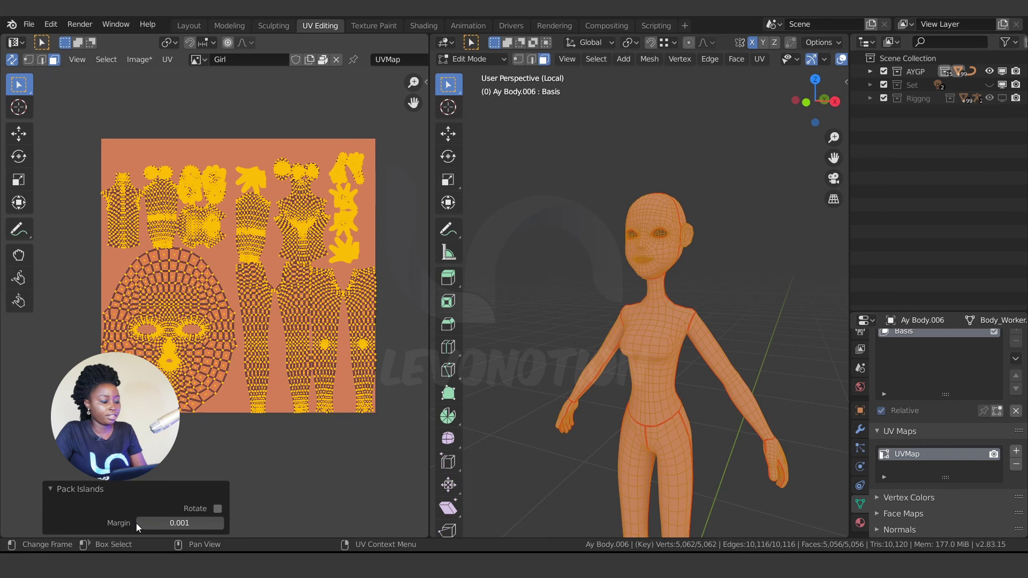
Scale the face UV island down slightly, then select all and repack the islands.
left_click(93, 490)
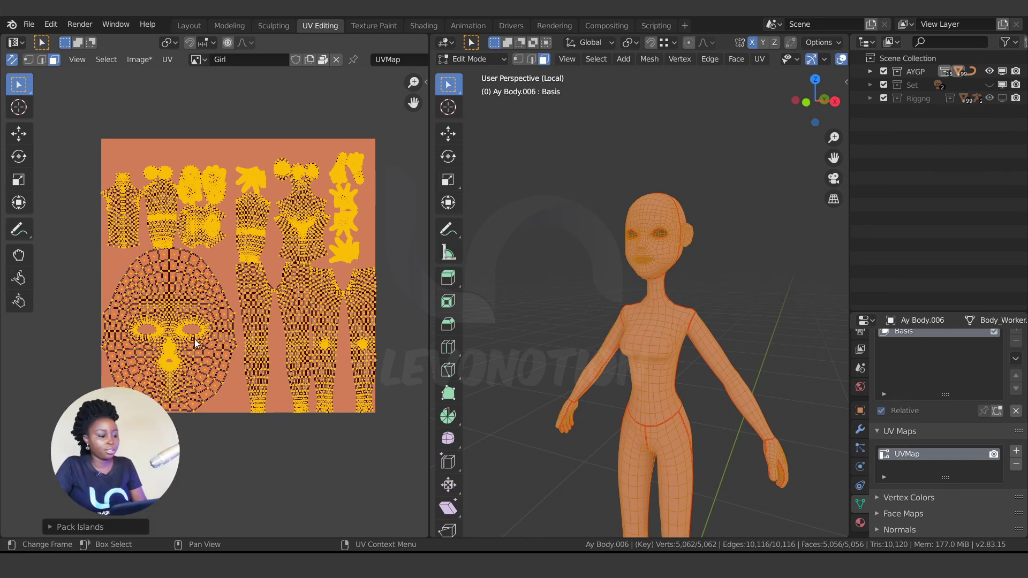
key("alt+a")
key("l")
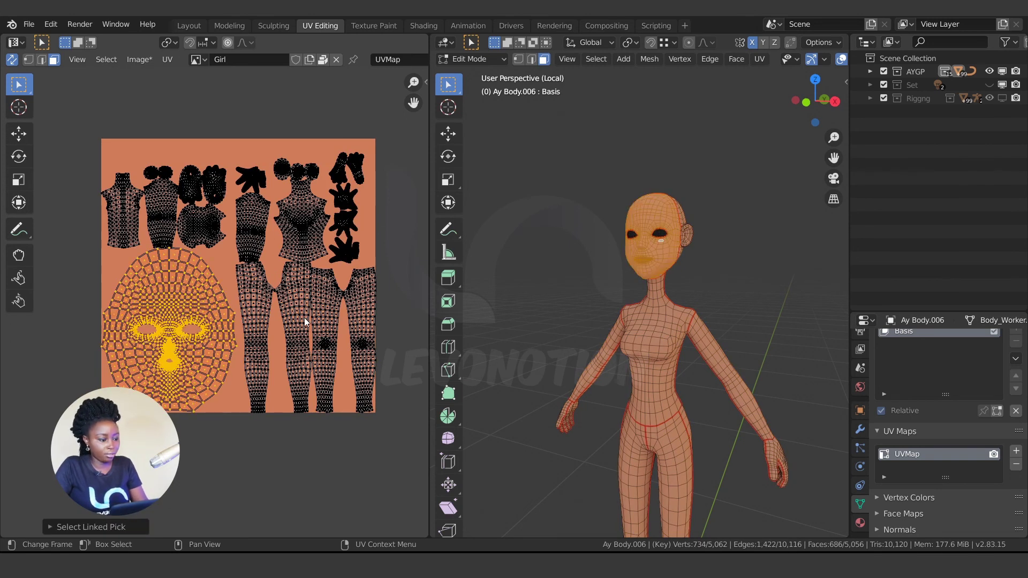
key("s")
left_click(298, 322)
key("a")
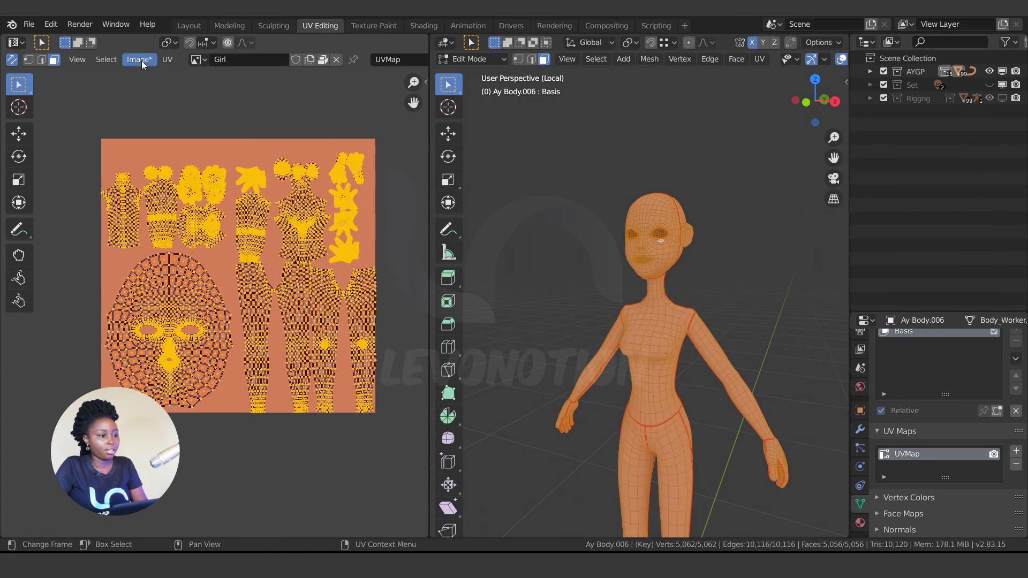
left_click(167, 59)
left_click(213, 259)
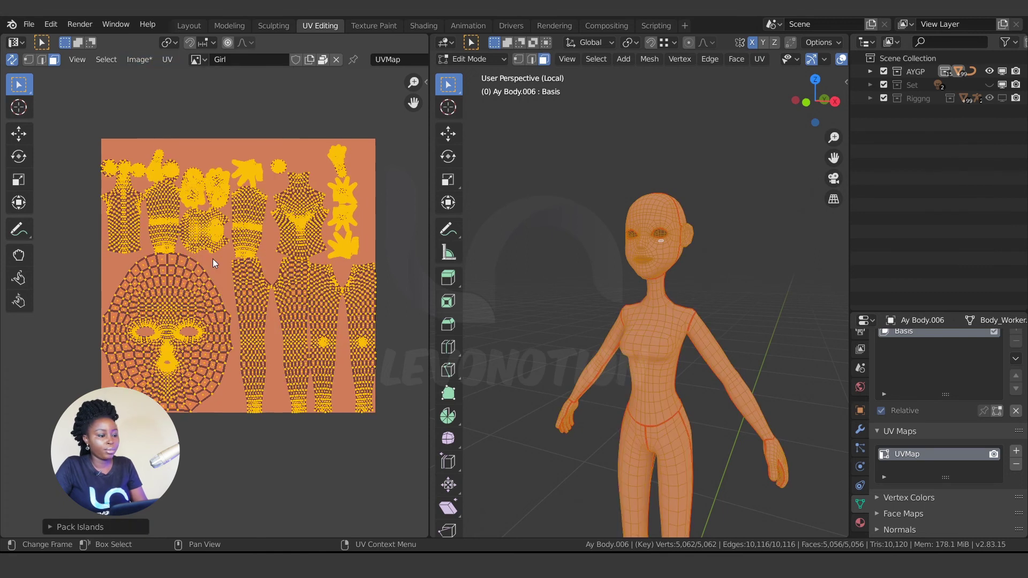
scroll(247, 313, "up", 1)
scroll(247, 312, "down", 2)
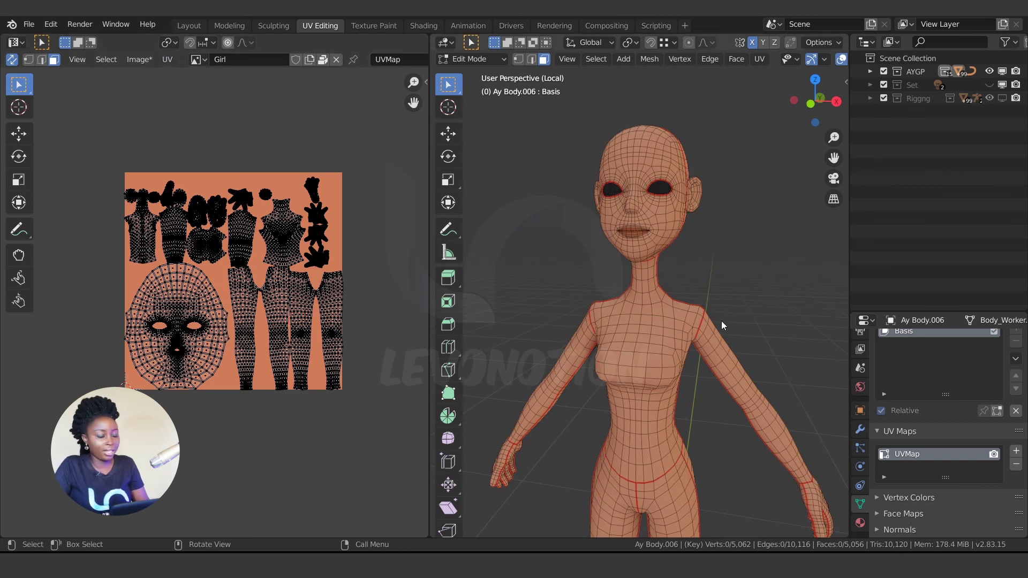
Leave local view and switch to Texture Paint mode, undoing a trial red blush stroke.
key("KP_Divide")
key("ctrl+Tab")
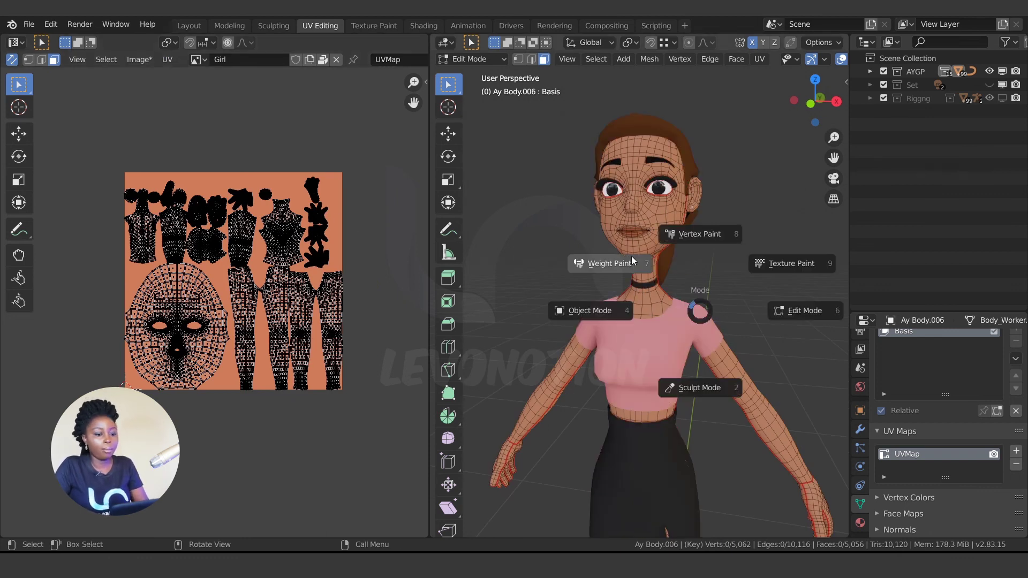
left_click(752, 243)
scroll(667, 197, "up", 4)
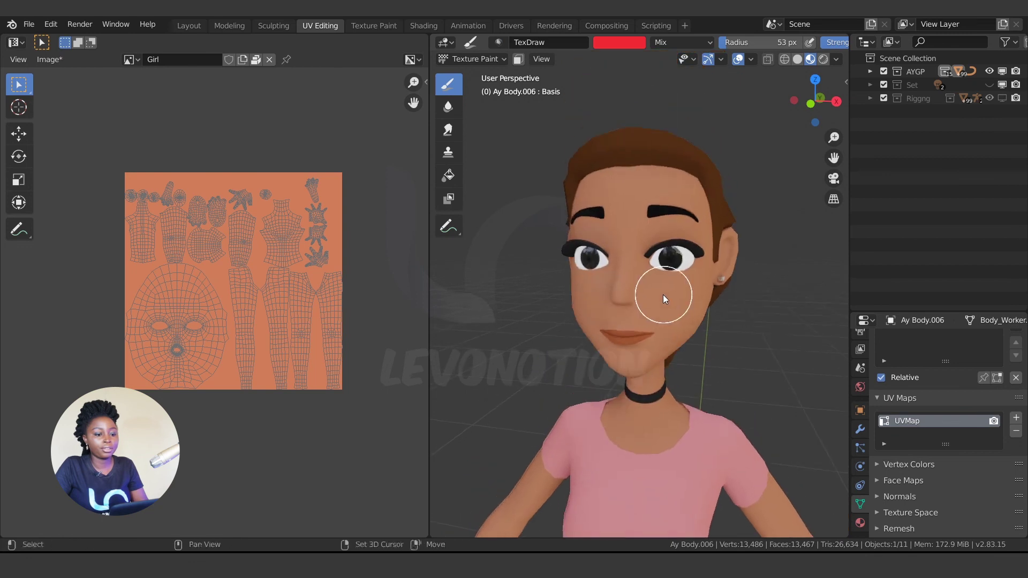
left_click_drag(663, 295, 680, 308)
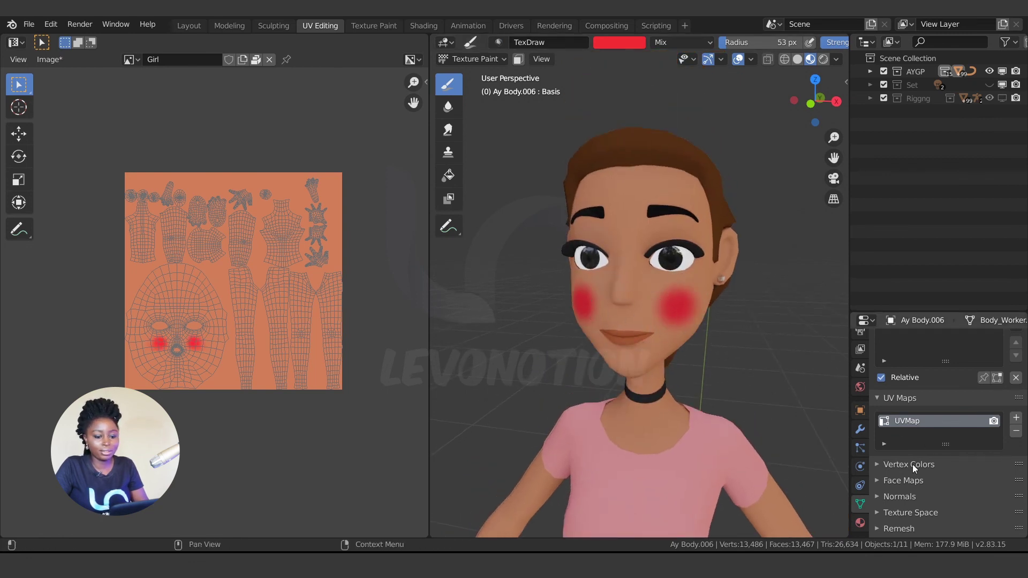
scroll(913, 464, "up", 8)
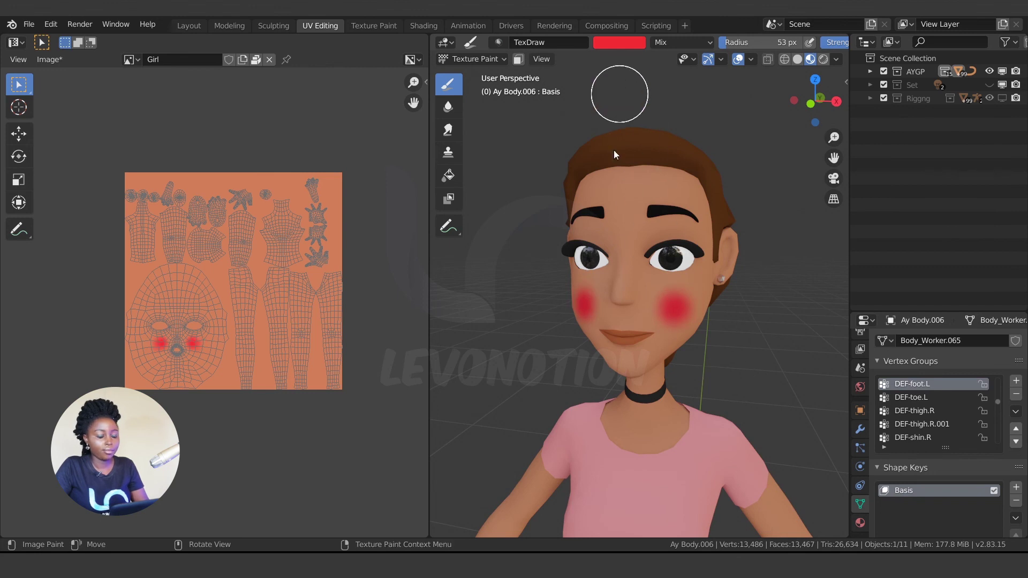
key("ctrl+z")
scroll(624, 254, "up", 2)
scroll(624, 255, "down", 4)
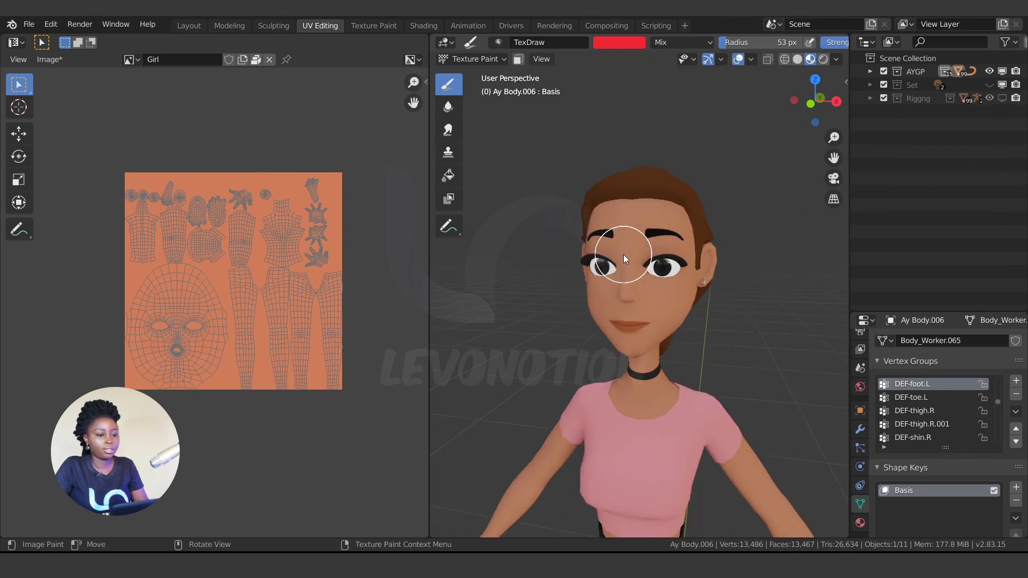
Set the brush to soft salmon (H 0.044, S 0.528) and dab blush onto the cheeks.
left_click(611, 43)
left_click(638, 129)
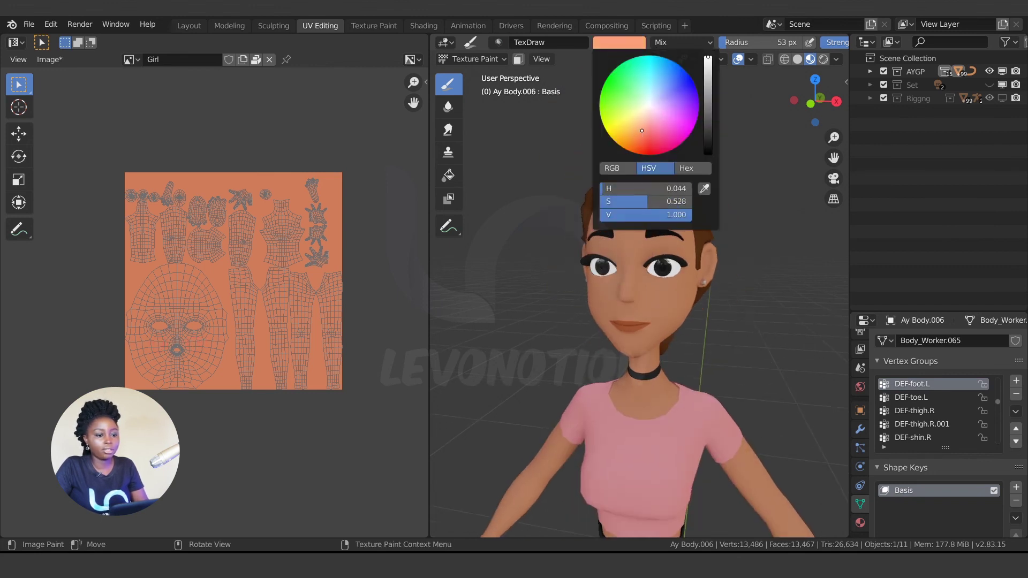
left_click(672, 295)
scroll(604, 310, "up", 3)
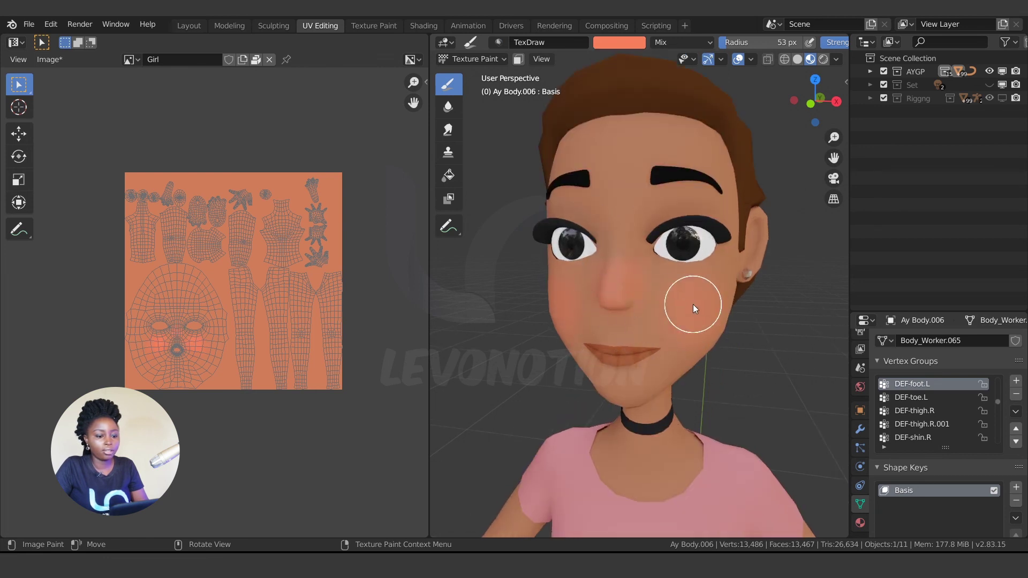
scroll(703, 325, "down", 4)
middle_click_drag(616, 348, 665, 322)
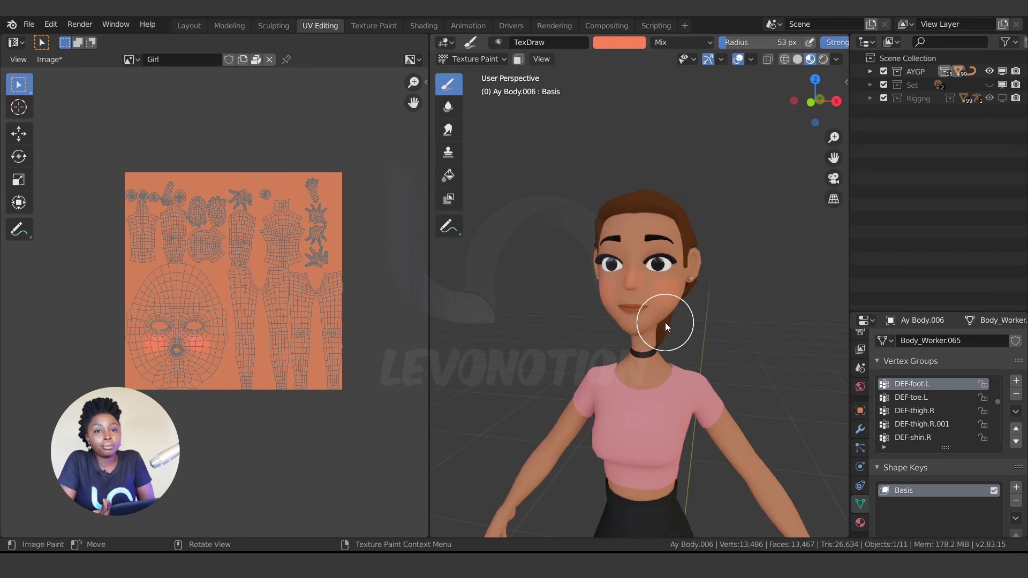